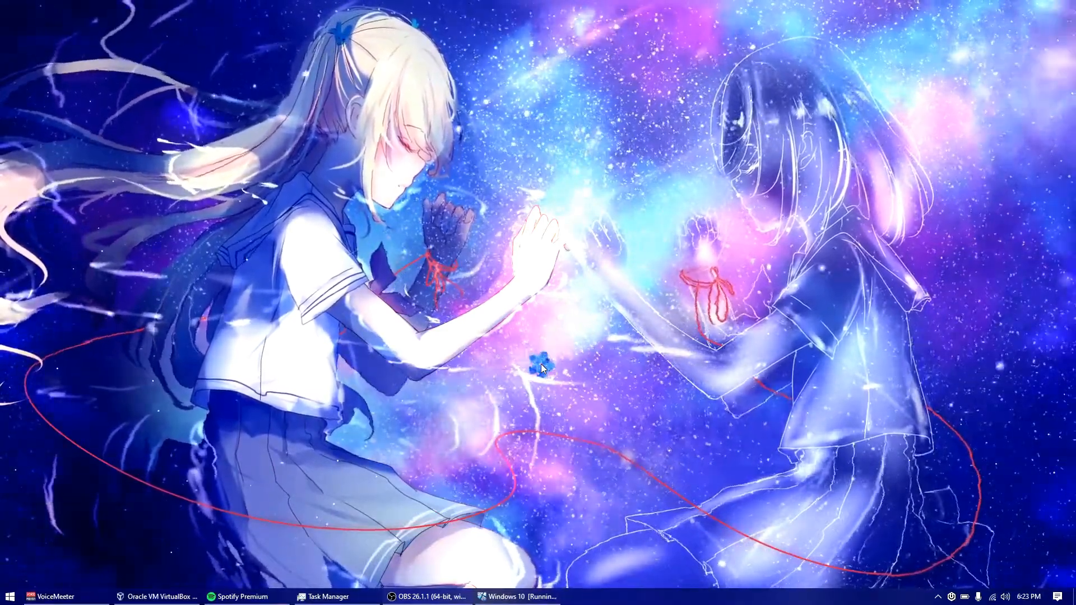
Bring up the Voicemeeter mixer, try the reverb on the Tascam TM-80 input at 4.3, and reset it to 0.
{"action": "left_click", "coordinate": [87, 595]}
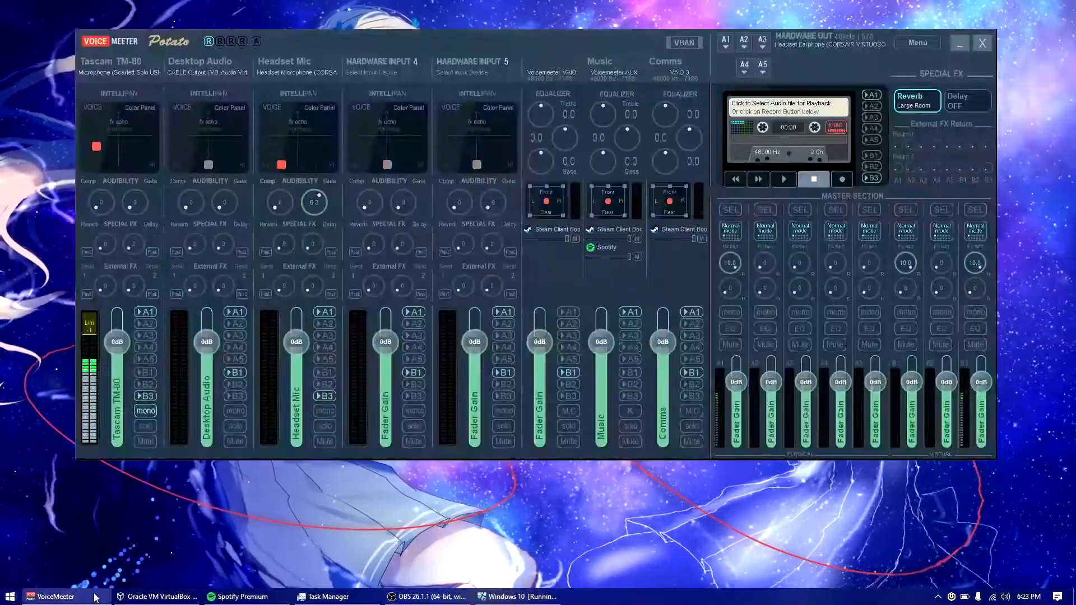
{"action": "left_click_drag", "start_coordinate": [551, 37], "coordinate": [551, 82]}
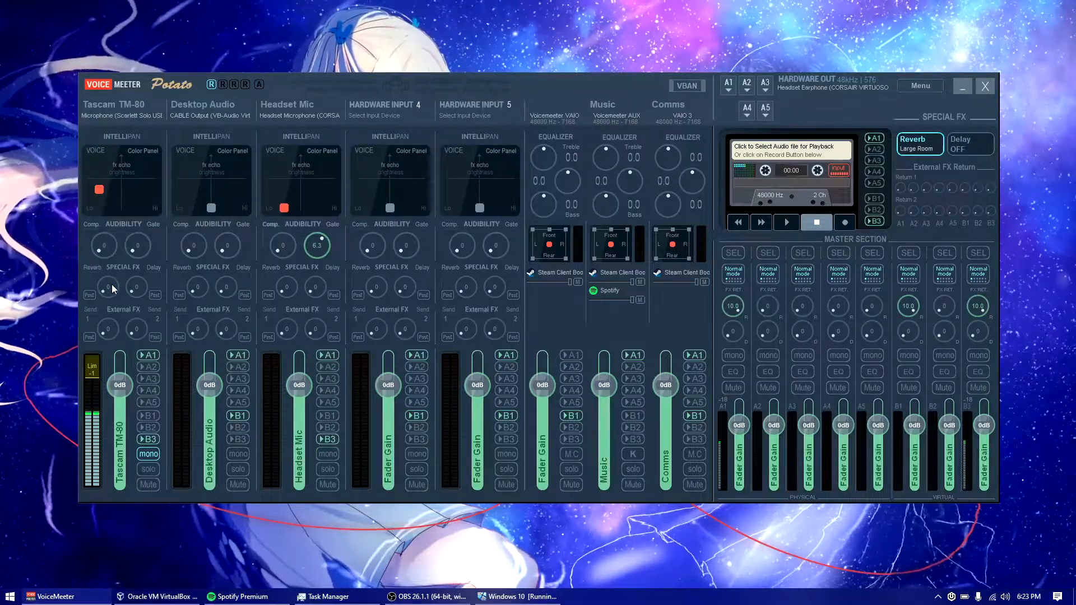
{"action": "left_click_drag", "start_coordinate": [112, 285], "coordinate": [112, 260]}
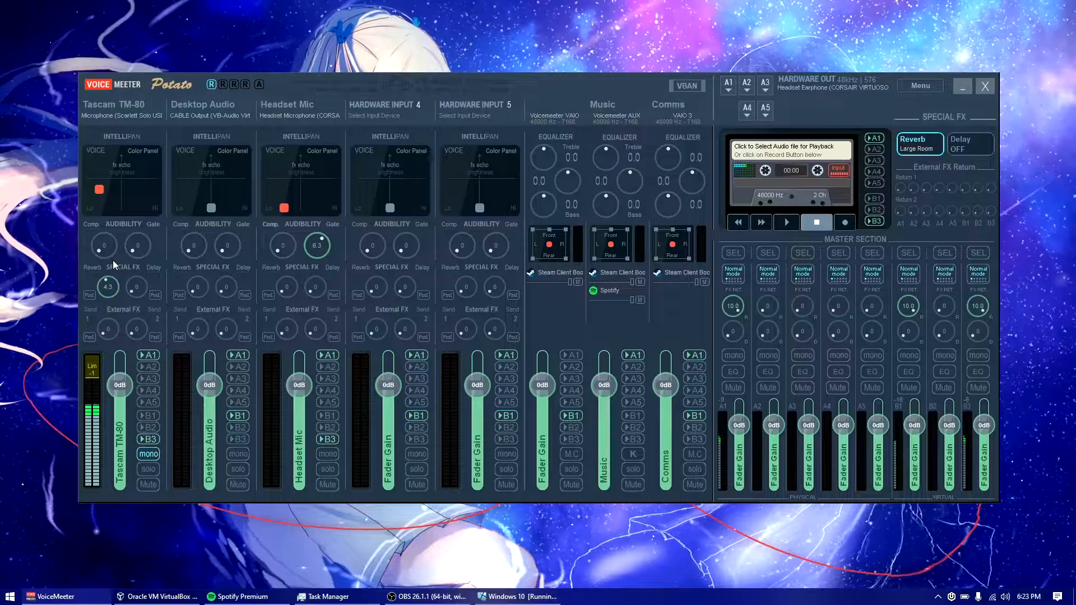
{"action": "left_click_drag", "start_coordinate": [113, 260], "coordinate": [166, 365]}
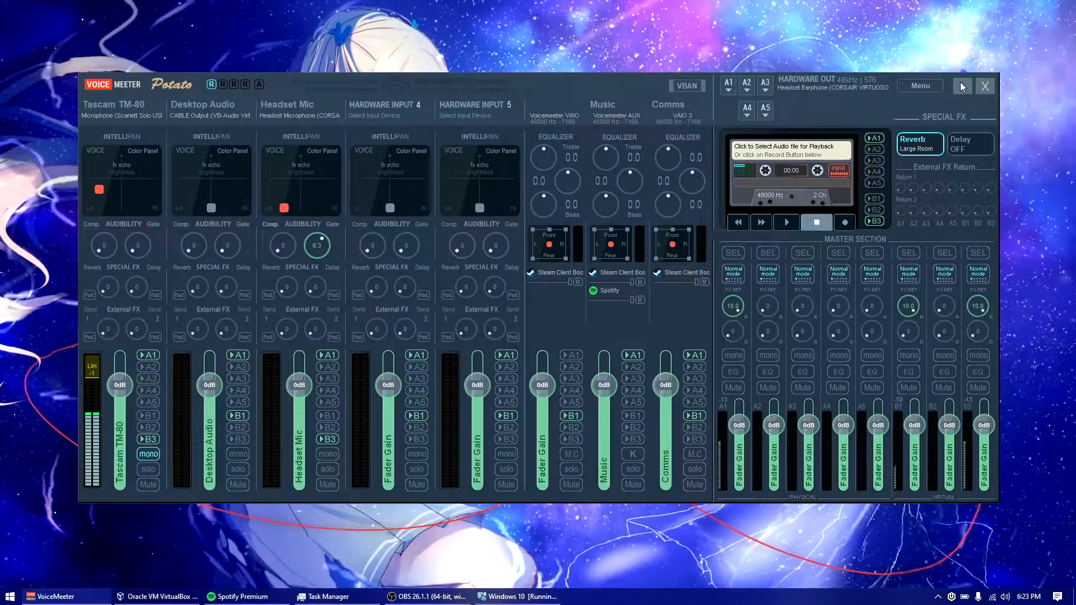
Load the Bass drop sound effect.mp3 file into the mixer's cassette player and minimize the mixer.
{"action": "left_click", "coordinate": [760, 155]}
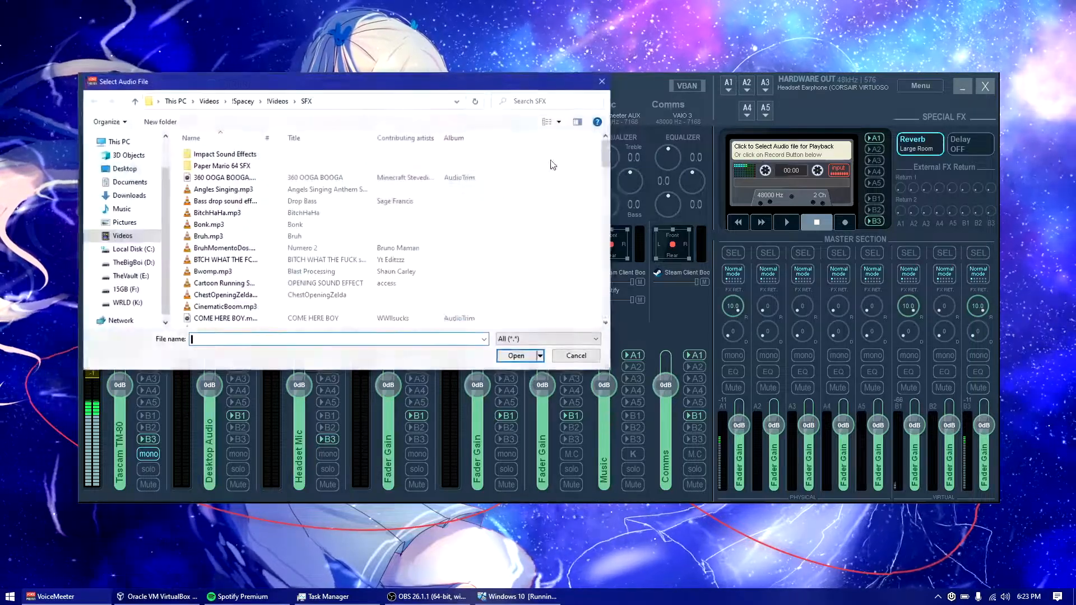
{"action": "double_click", "coordinate": [219, 204]}
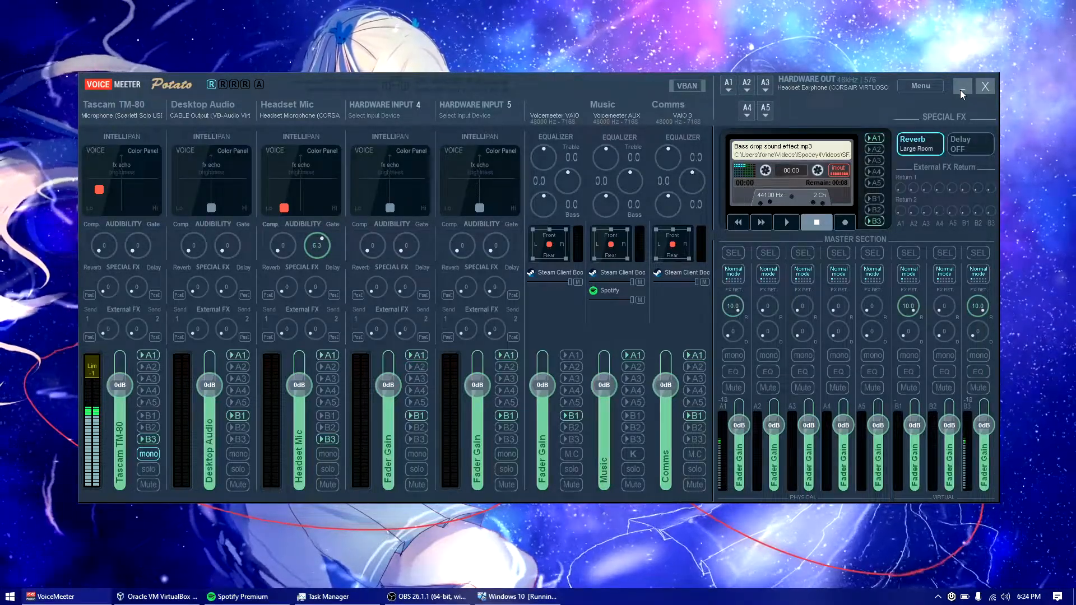
{"action": "left_click", "coordinate": [960, 89]}
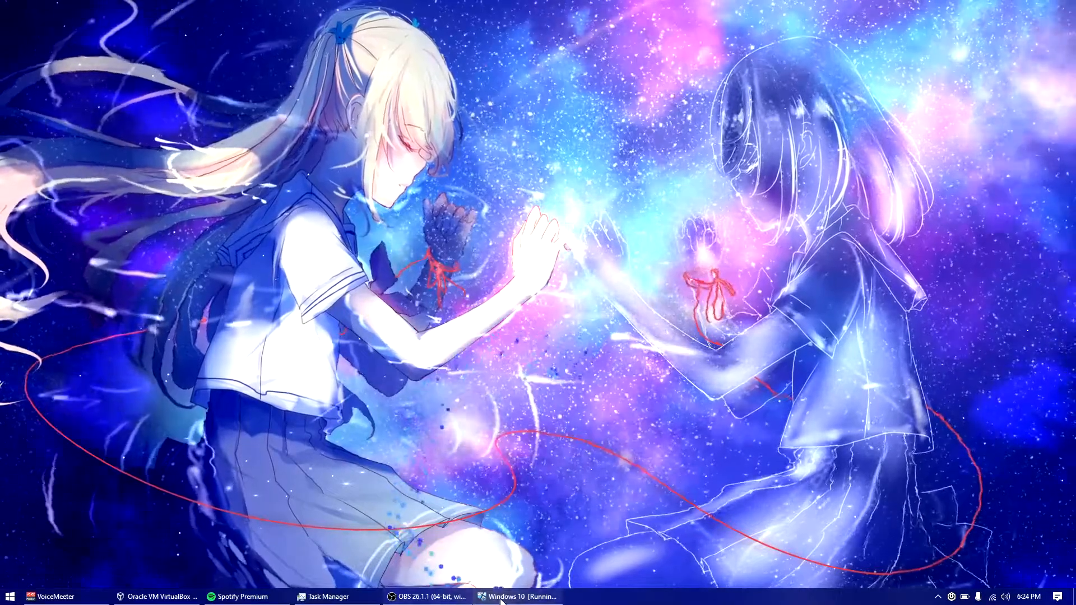
Switch to the Windows 10 virtual machine and show the VB-CABLE page at vb-audio.com/Cable/index.htm in the browser.
{"action": "left_click", "coordinate": [518, 597]}
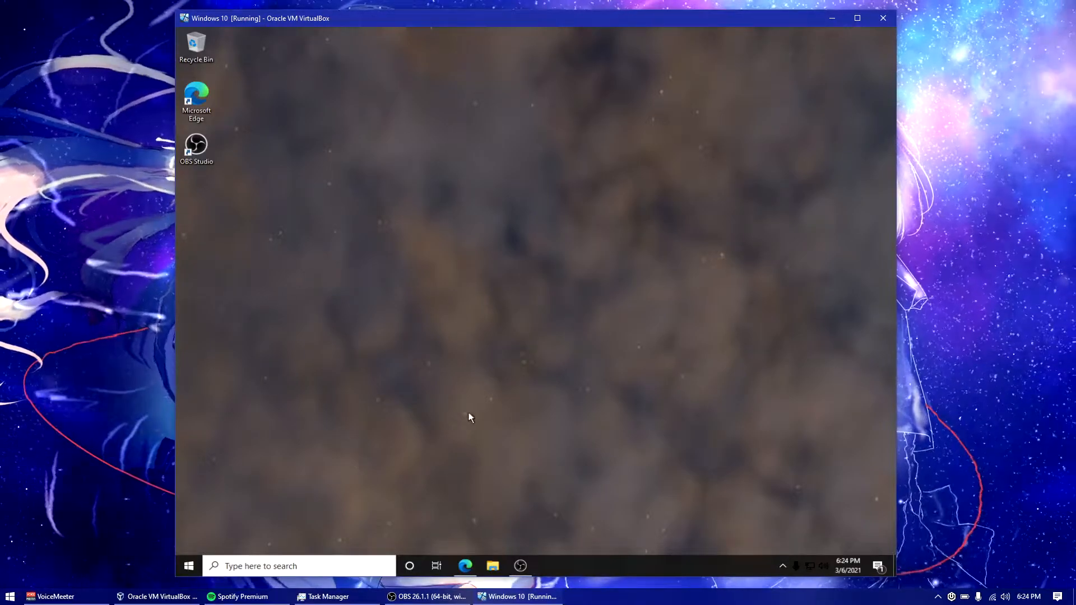
{"action": "left_click", "coordinate": [465, 566]}
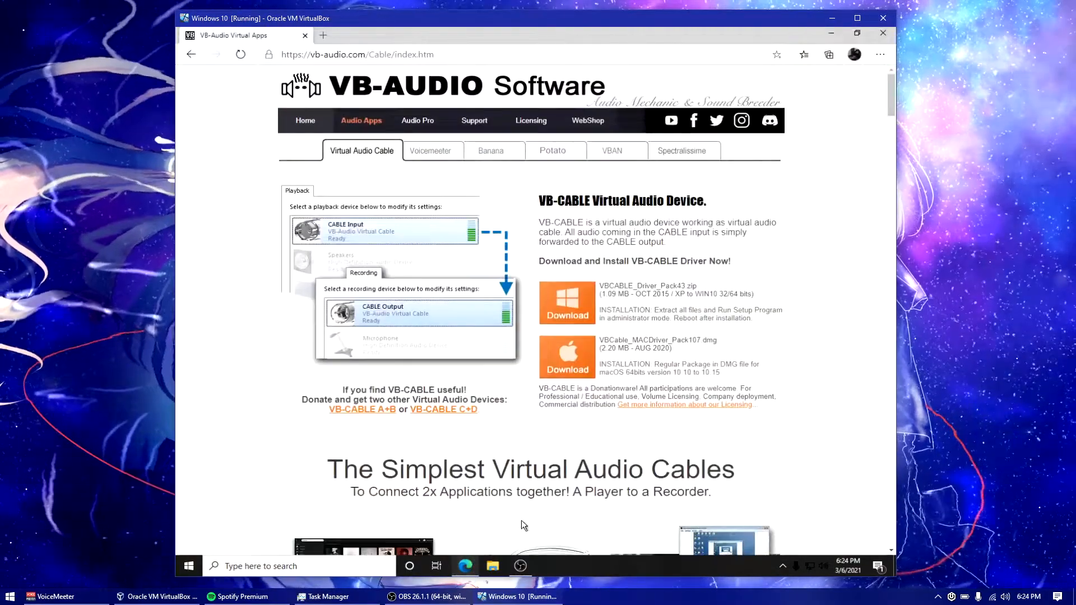
{"action": "left_click_drag", "start_coordinate": [458, 56], "coordinate": [338, 55]}
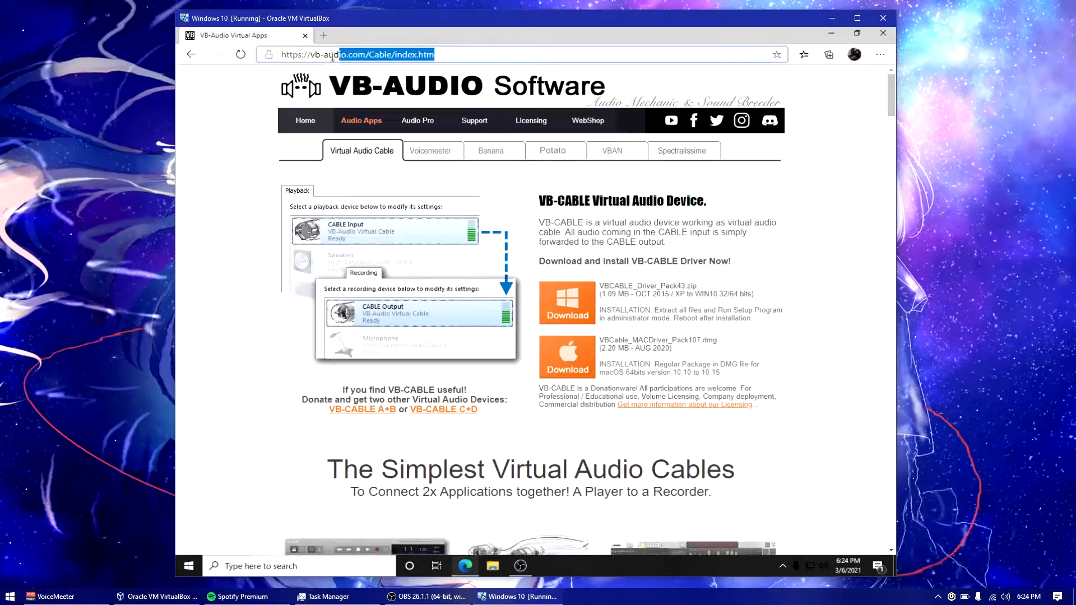
{"action": "left_click", "coordinate": [315, 55]}
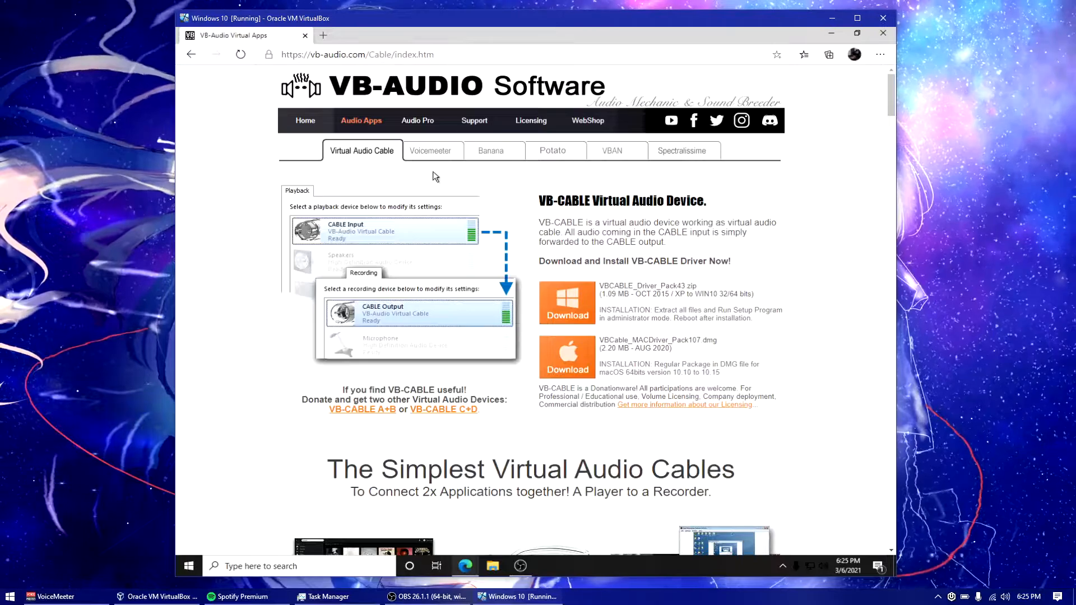
Download the Windows VB-CABLE driver package VBCABLE_Driver_Pack43.zip.
{"action": "scroll", "coordinate": [352, 152], "scroll_direction": "down", "scroll_amount": 1}
{"action": "scroll", "coordinate": [426, 168], "scroll_direction": "up", "scroll_amount": 1}
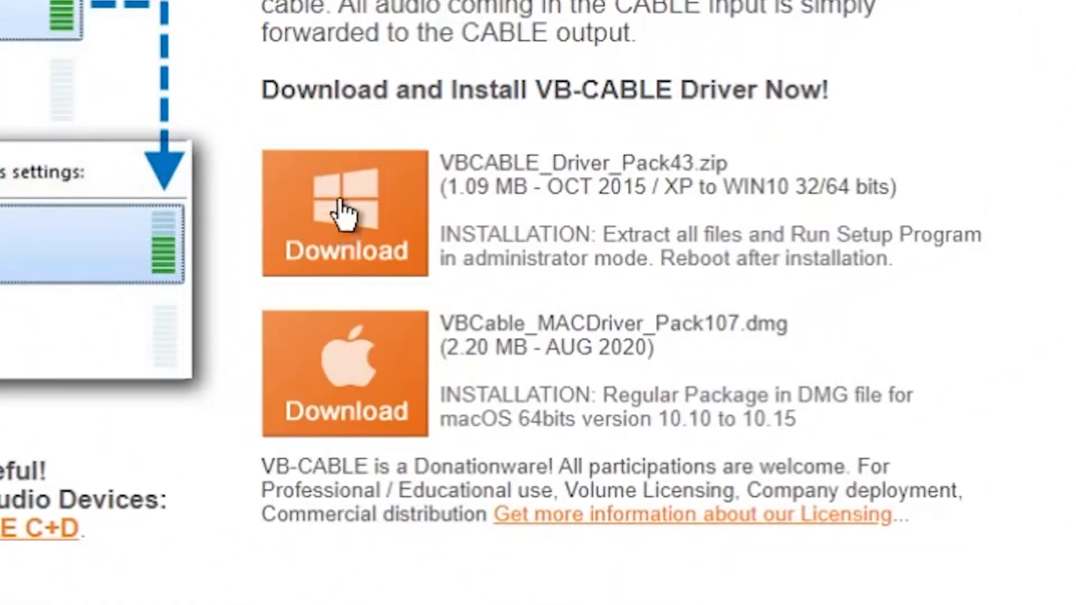
{"action": "left_click", "coordinate": [407, 273]}
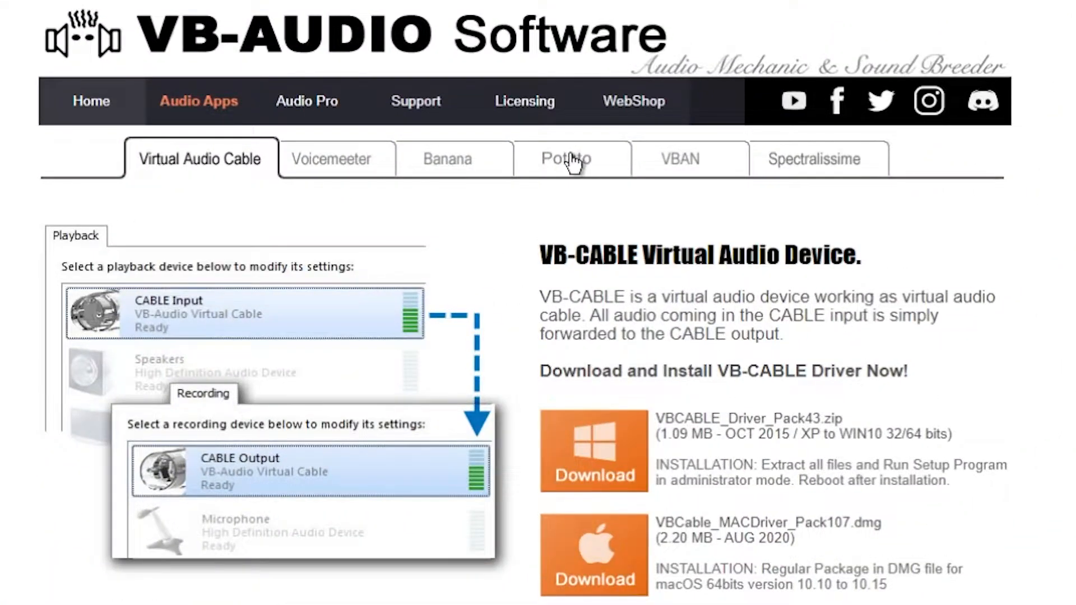
Go to the Voicemeeter Potato page and download the EXE installer Voicemeeter8Setup.exe.
{"action": "left_click", "coordinate": [571, 164]}
{"action": "scroll", "coordinate": [429, 236], "scroll_direction": "down", "scroll_amount": 4}
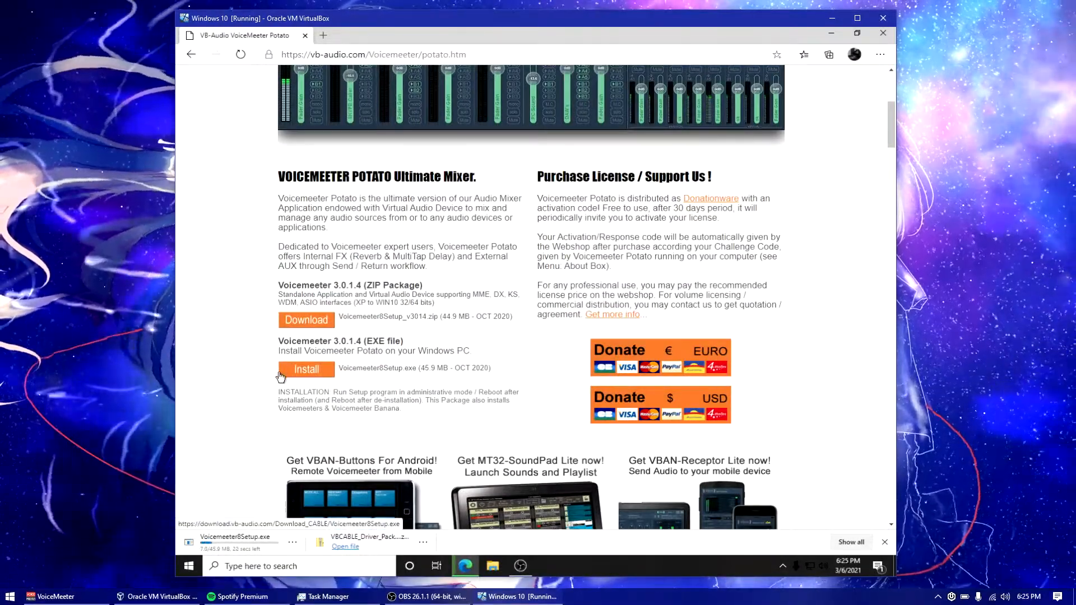
{"action": "scroll", "coordinate": [281, 377], "scroll_direction": "down", "scroll_amount": 1}
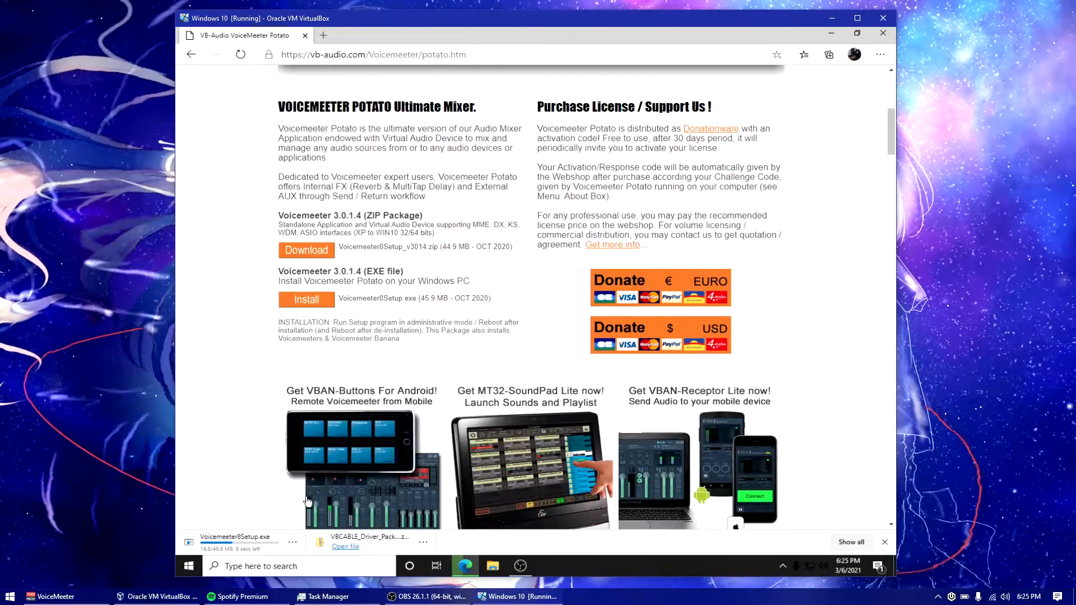
{"action": "scroll", "coordinate": [314, 451], "scroll_direction": "up", "scroll_amount": 3}
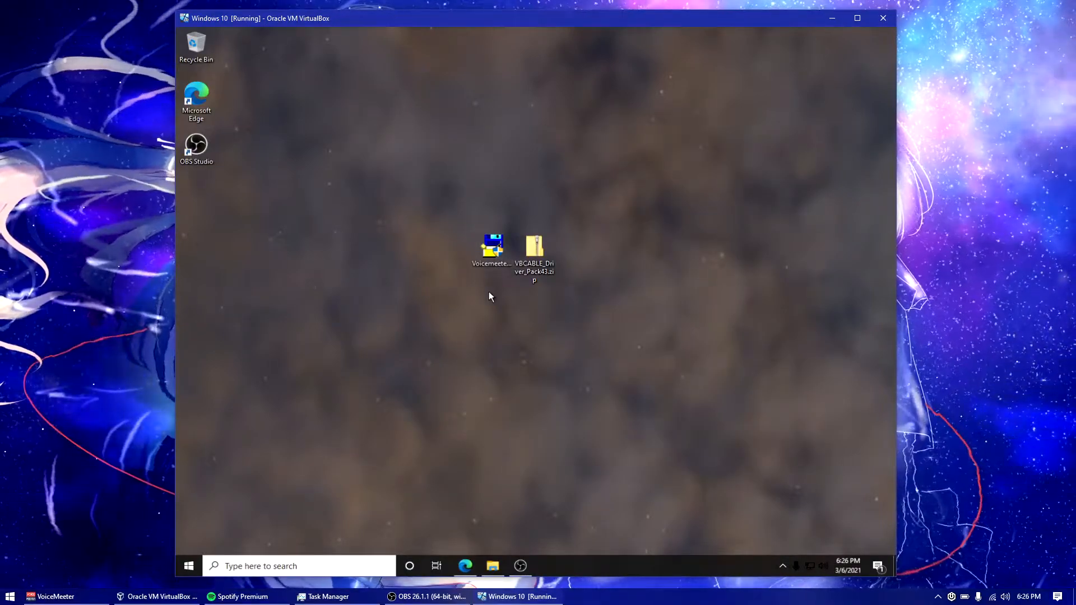
Select the Voicemeeter installer and the VB-CABLE zip on the desktop and move them together toward the desktop icons.
{"action": "left_click", "coordinate": [487, 255]}
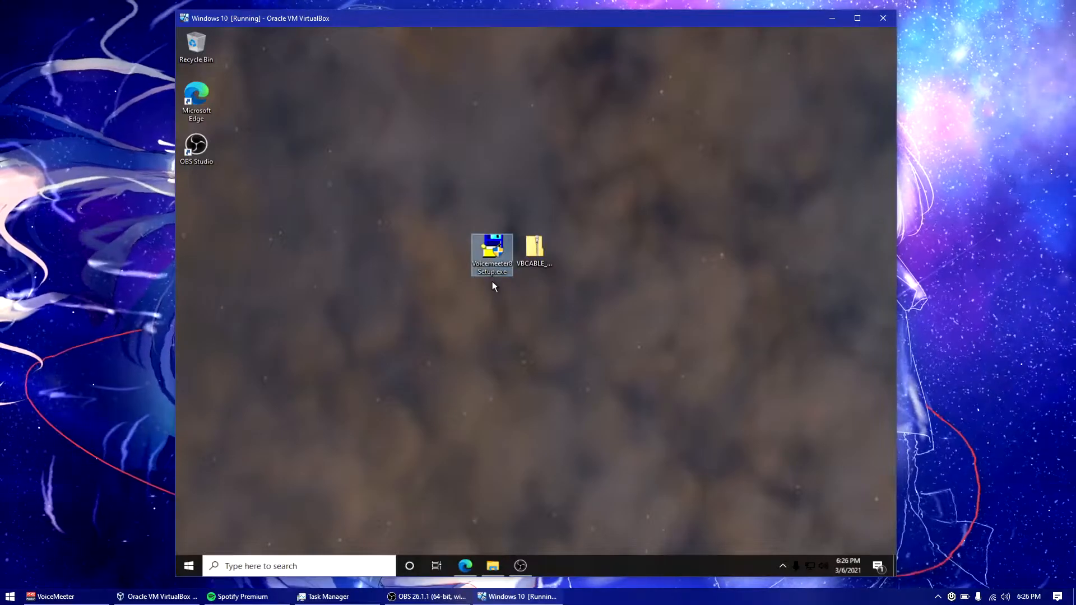
{"action": "left_click", "coordinate": [534, 255]}
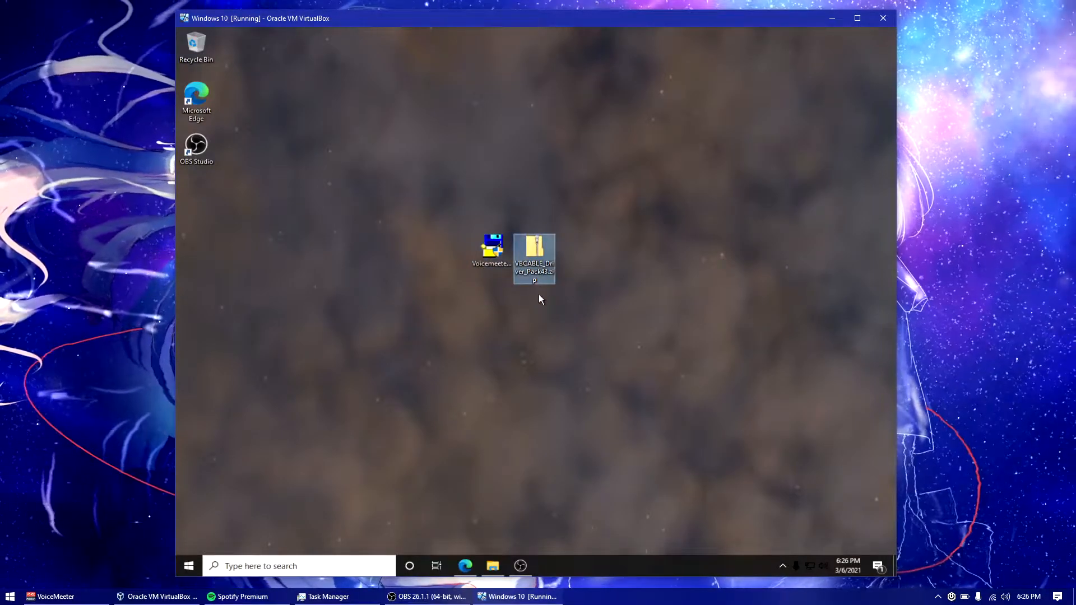
{"action": "left_click_drag", "start_coordinate": [604, 222], "coordinate": [497, 264]}
Extract the VB-CABLE zip to a VBCABLE_Driver_Pack43 folder on the desktop.
{"action": "left_click", "coordinate": [367, 250]}
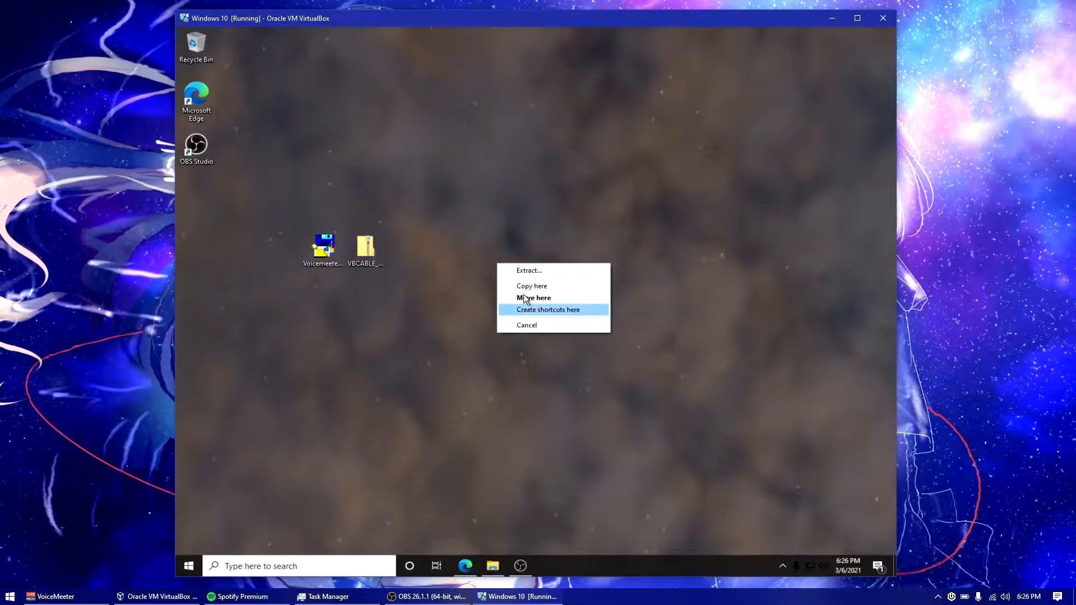
{"action": "left_click", "coordinate": [527, 271]}
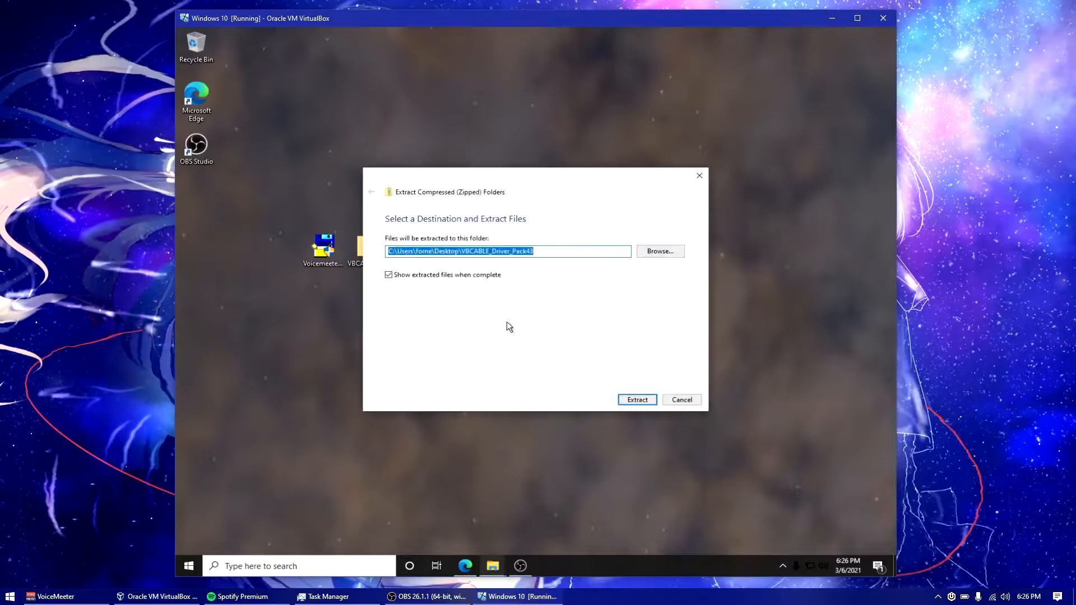
{"action": "left_click", "coordinate": [630, 400]}
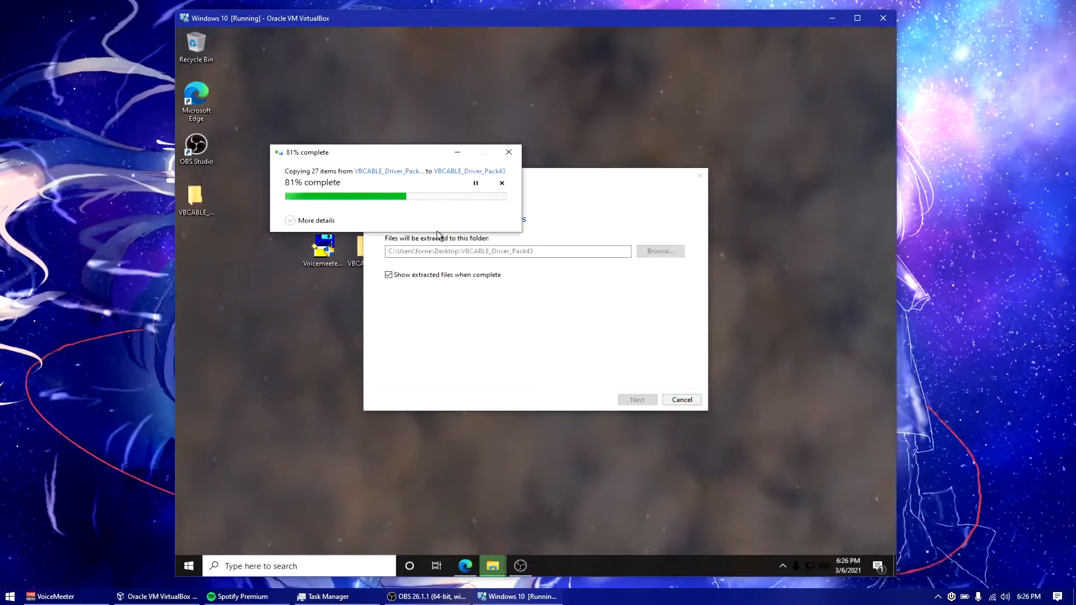
Place the extracted VBCABLE_Driver_Pack43 folder beside the zip and open it to the setup programs.
{"action": "left_click", "coordinate": [790, 157]}
{"action": "left_click_drag", "start_coordinate": [197, 197], "coordinate": [412, 255]}
{"action": "double_click", "coordinate": [412, 255]}
{"action": "left_click_drag", "start_coordinate": [513, 164], "coordinate": [553, 129]}
{"action": "scroll", "coordinate": [572, 280], "scroll_direction": "down", "scroll_amount": 2}
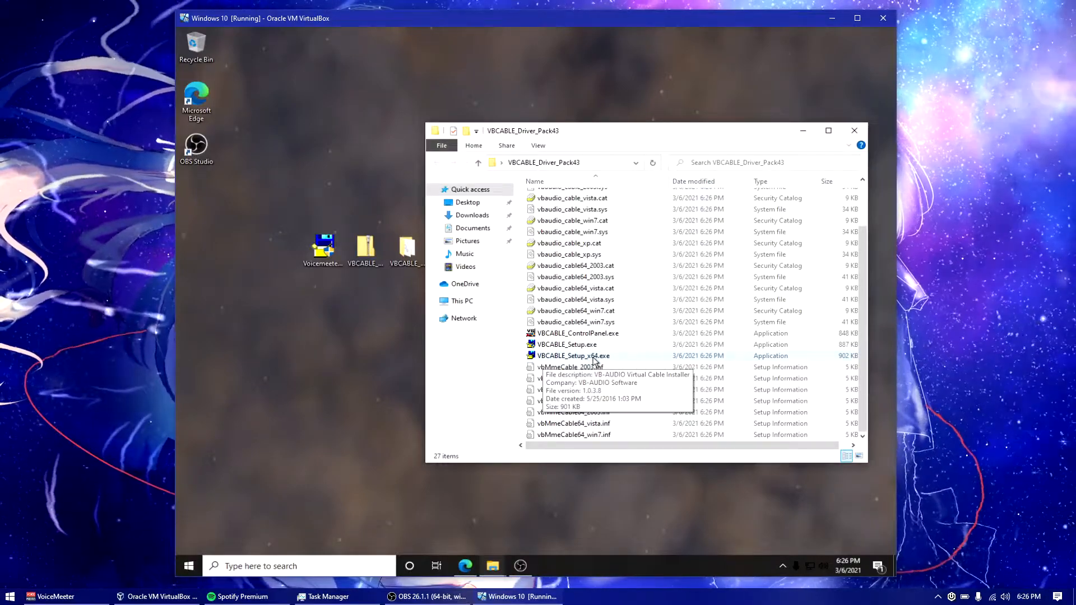
Try to install the driver by running VBCABLE_Setup_x64.exe without administrator rights.
{"action": "left_click", "coordinate": [593, 360]}
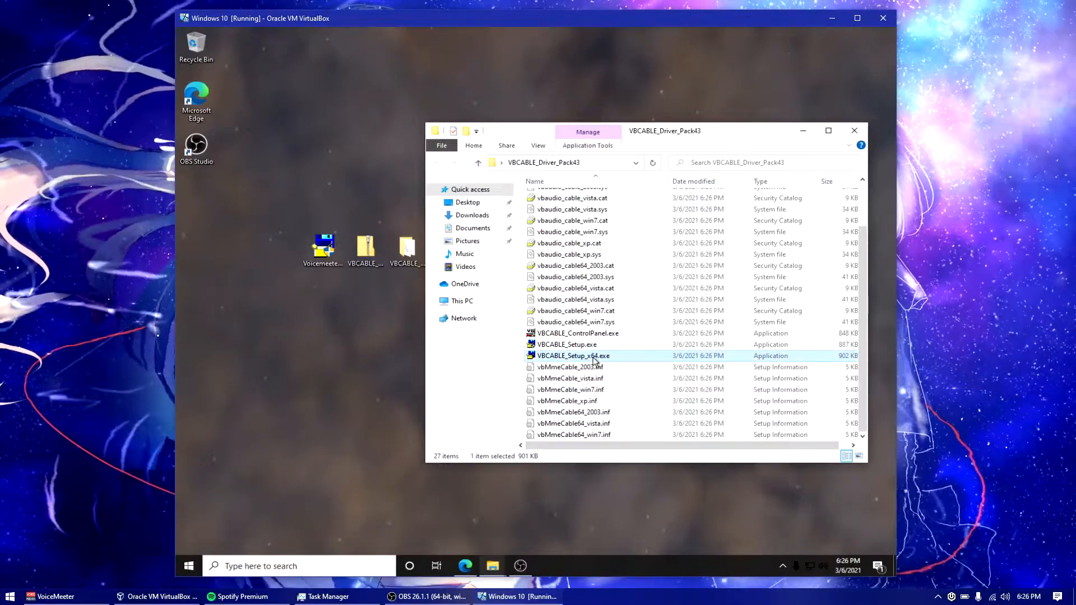
{"action": "left_click", "coordinate": [597, 359]}
{"action": "left_click", "coordinate": [639, 357]}
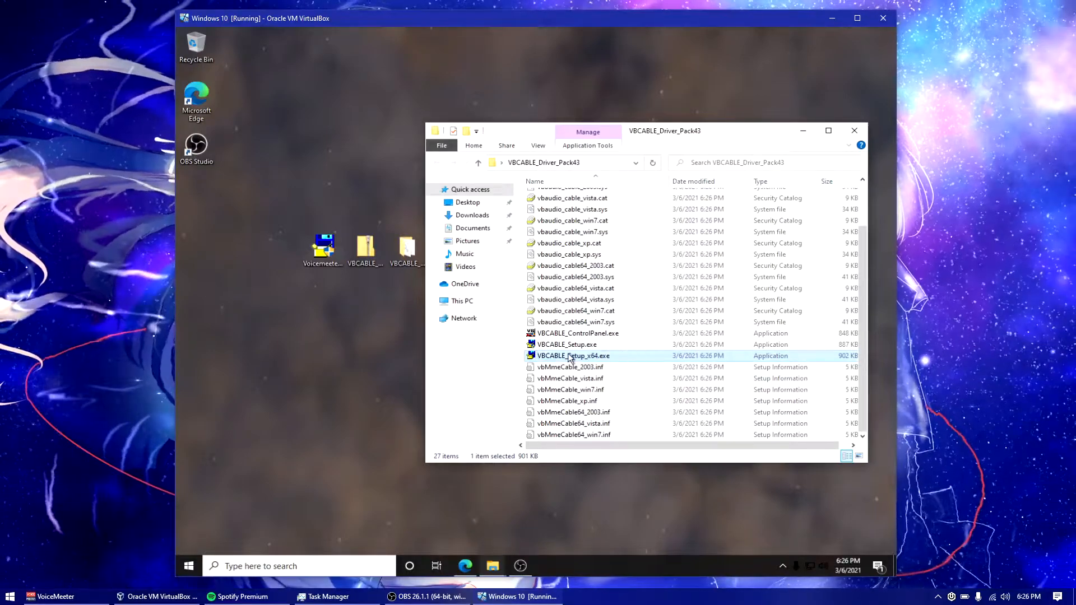
{"action": "double_click", "coordinate": [570, 357]}
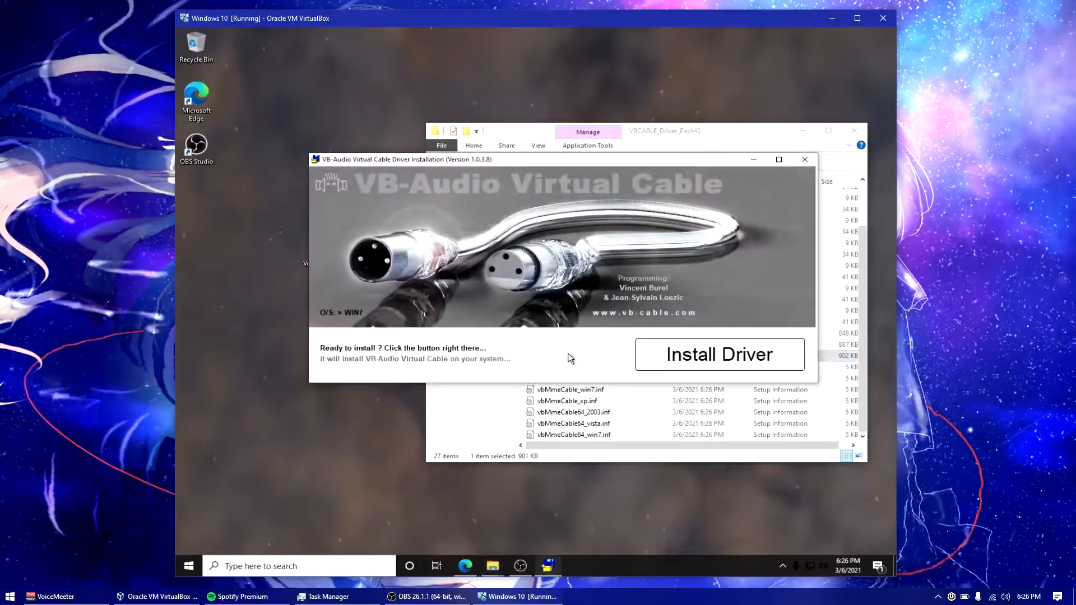
{"action": "left_click", "coordinate": [663, 358]}
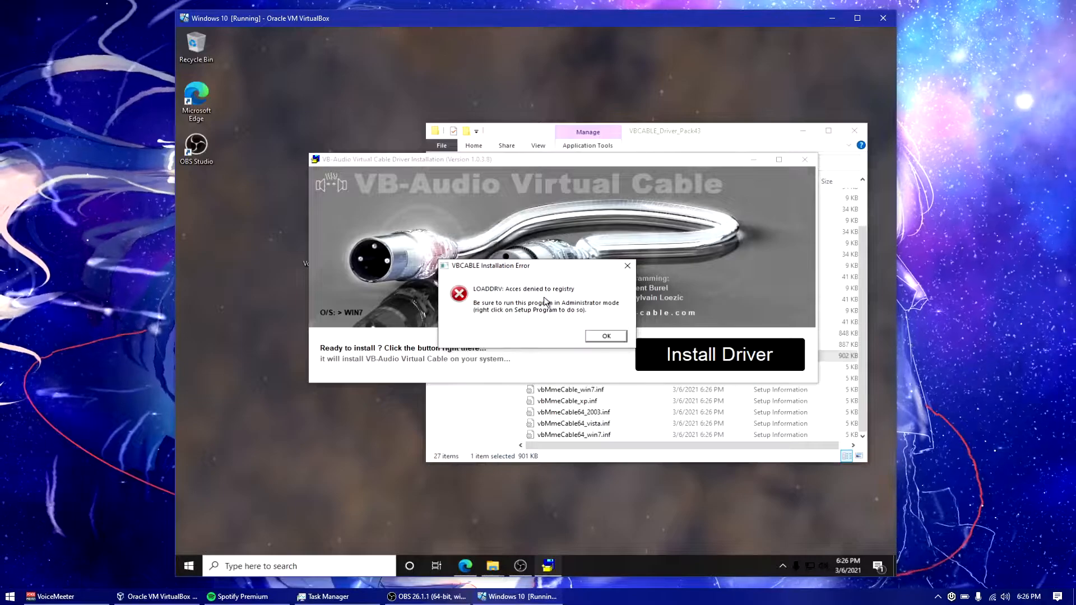
{"action": "left_click", "coordinate": [605, 336]}
Run VBCABLE_Setup_x64.exe as administrator and install the VB-Audio virtual cable driver, allowing its device software.
{"action": "right_click", "coordinate": [587, 356]}
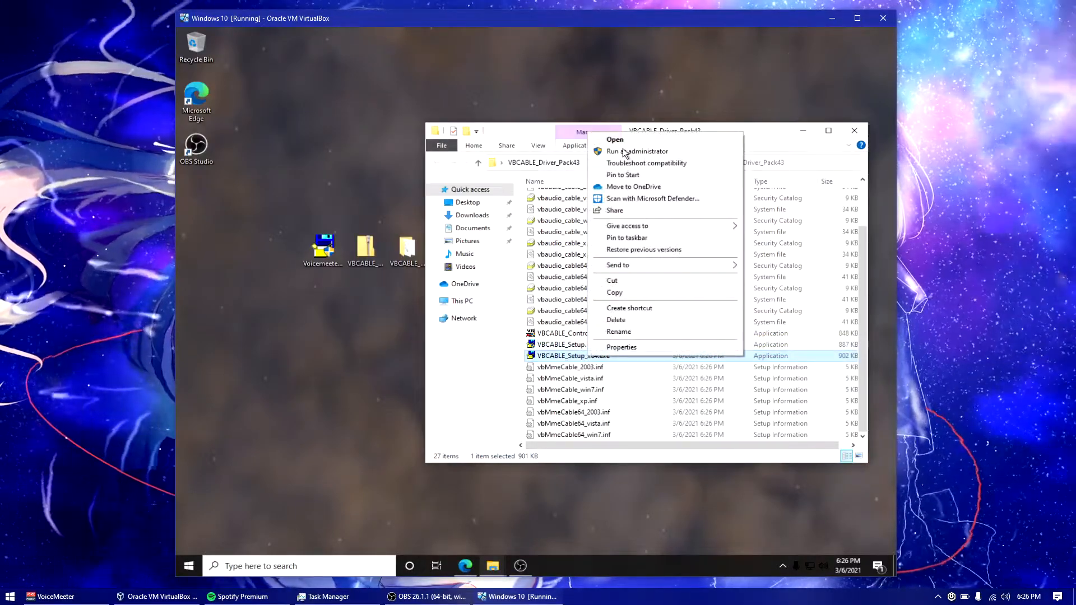
{"action": "left_click", "coordinate": [624, 152]}
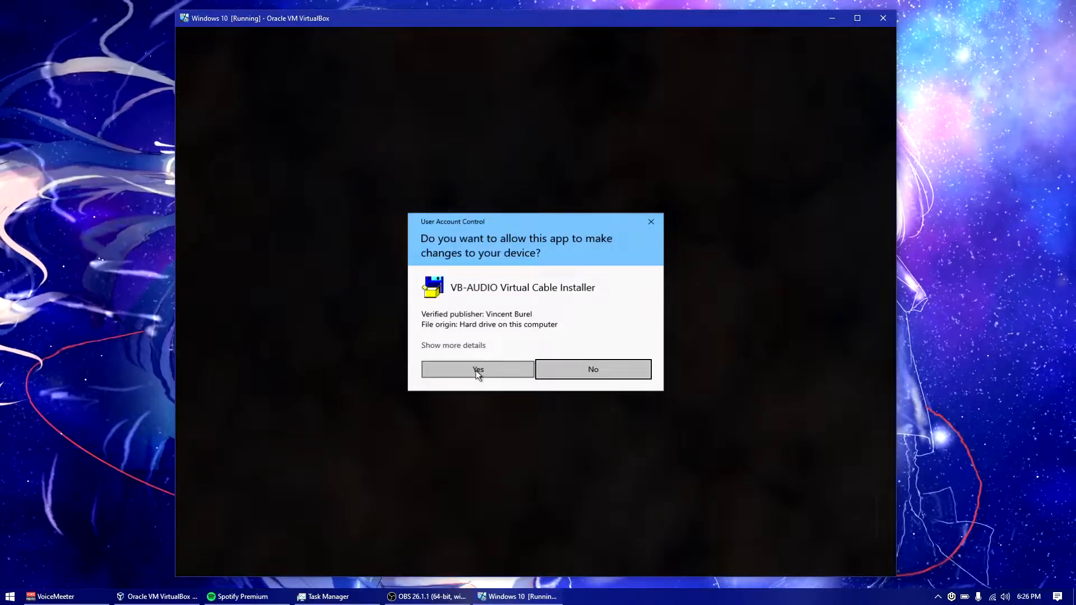
{"action": "left_click", "coordinate": [476, 370]}
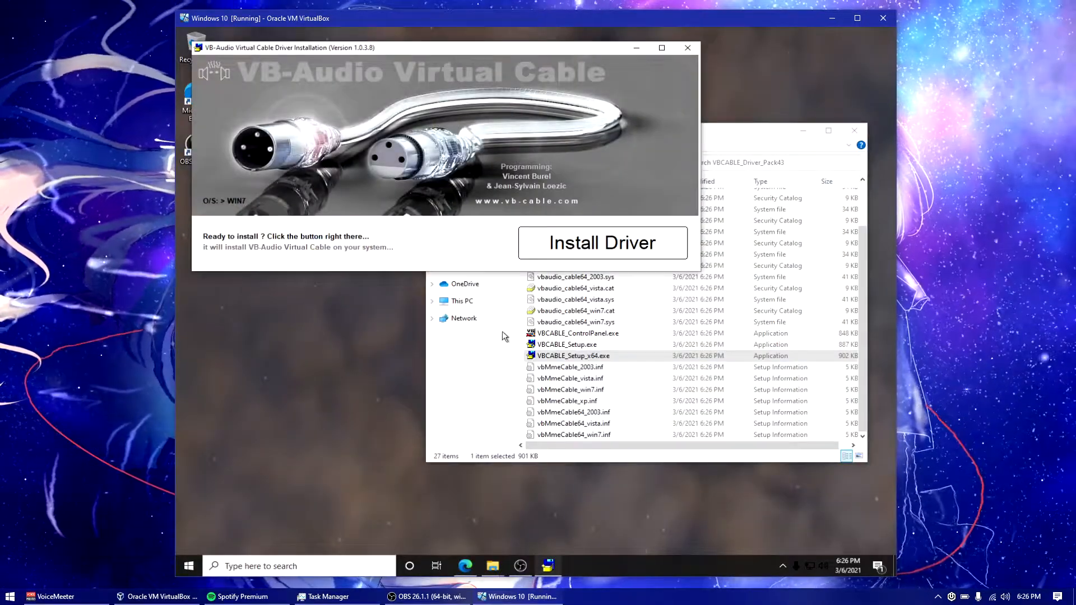
{"action": "left_click", "coordinate": [611, 252]}
{"action": "left_click", "coordinate": [573, 298]}
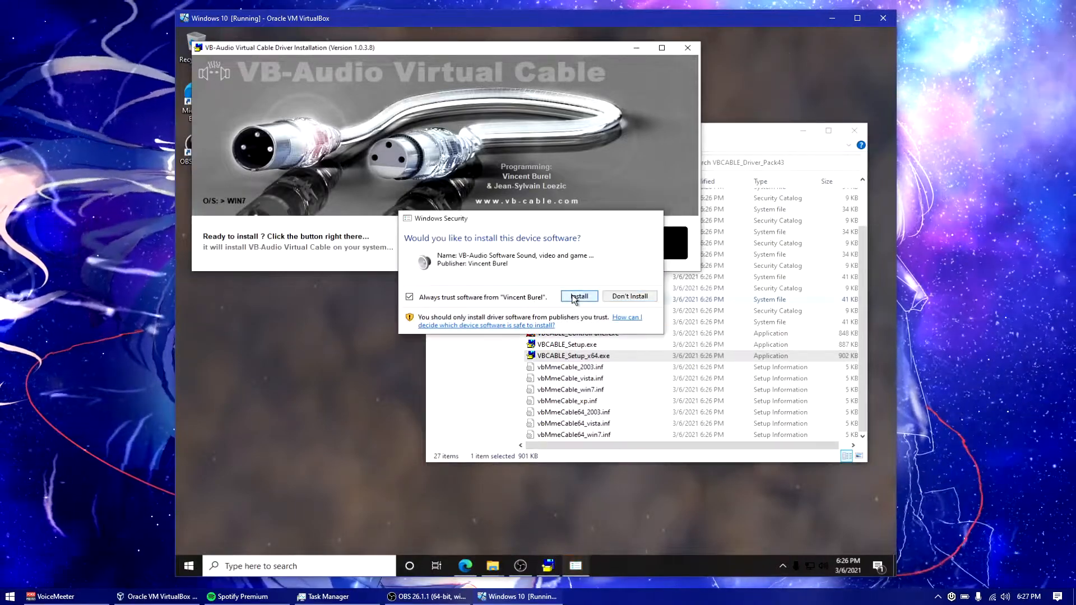
{"action": "left_click", "coordinate": [577, 297]}
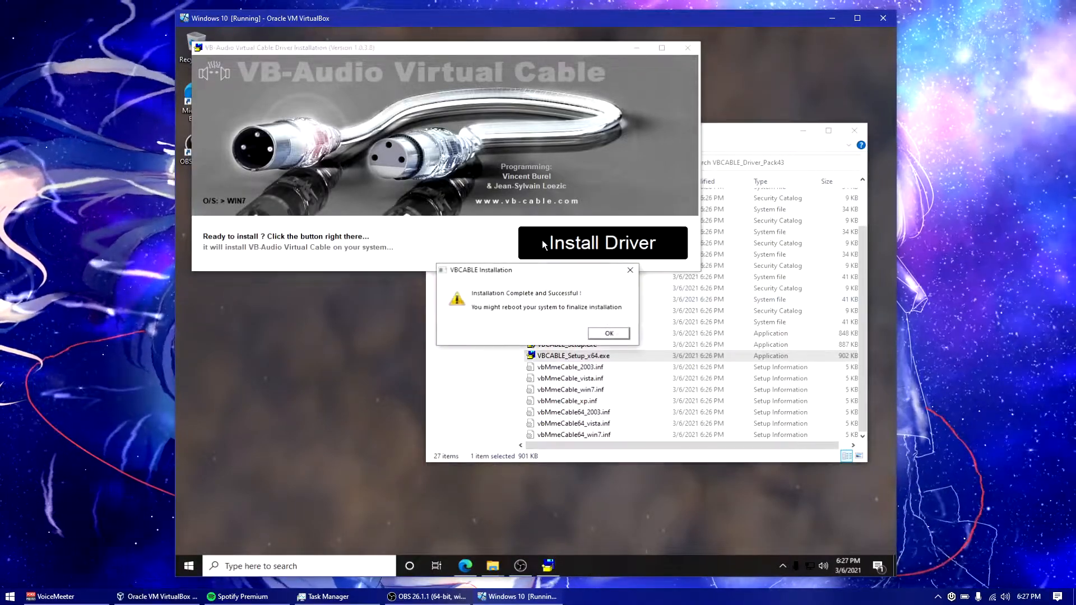
{"action": "left_click", "coordinate": [609, 333]}
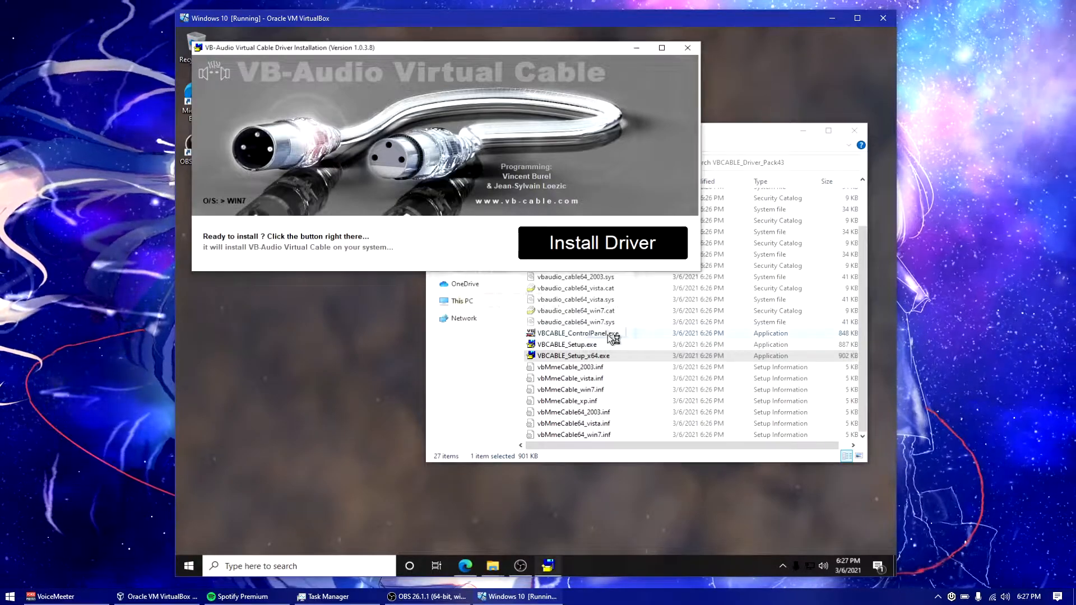
Close the extra browser tab, minimize the browser, and close the VBCABLE_Driver_Pack43 folder window.
{"action": "left_click", "coordinate": [439, 35]}
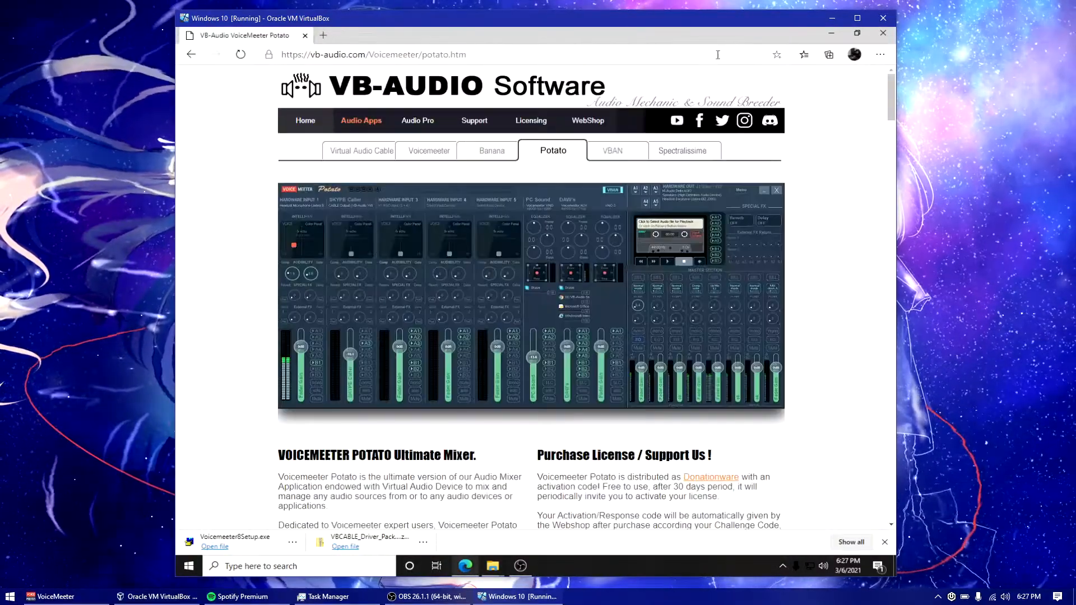
{"action": "left_click", "coordinate": [829, 34]}
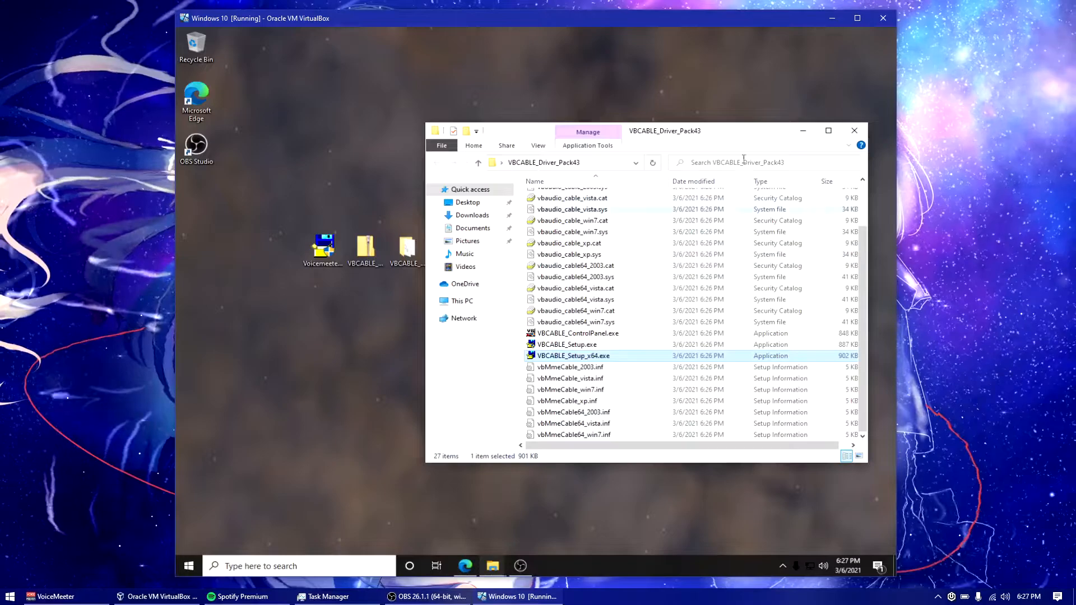
{"action": "left_click", "coordinate": [854, 131]}
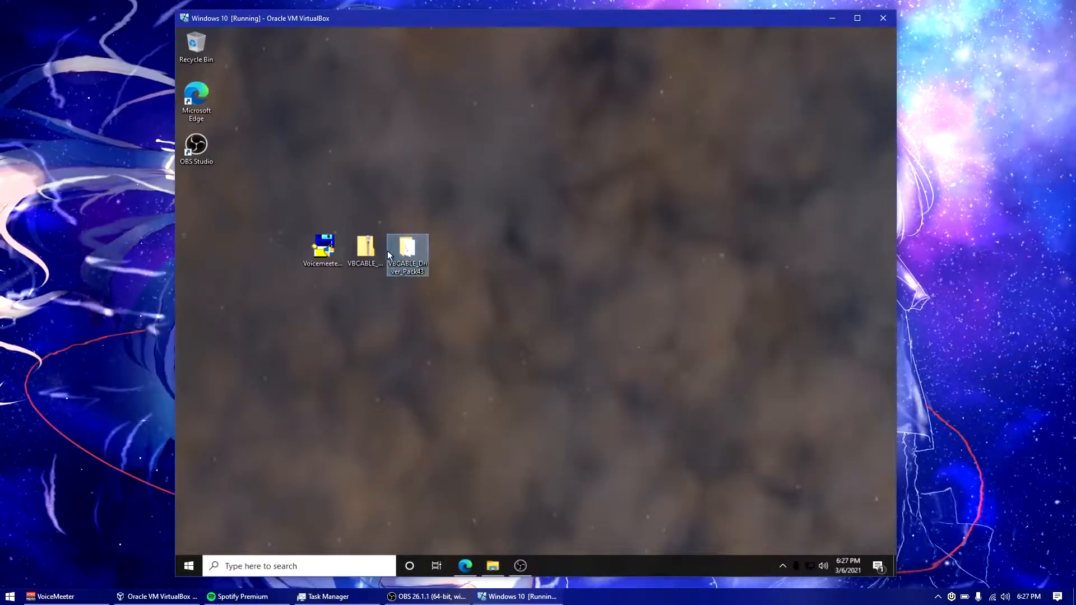
Run Voicemeeter8Setup.exe as administrator, install Voicemeeter Potato, and close the thank-you page that opens in the browser.
{"action": "left_click_drag", "start_coordinate": [208, 203], "coordinate": [208, 204]}
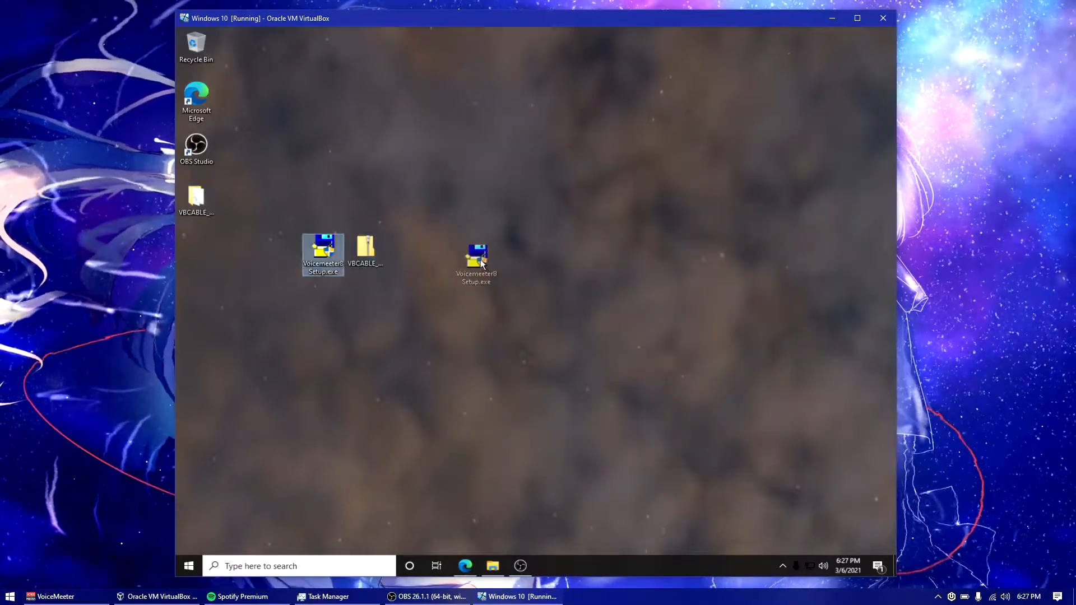
{"action": "left_click_drag", "start_coordinate": [479, 262], "coordinate": [561, 263]}
{"action": "right_click", "coordinate": [572, 258]}
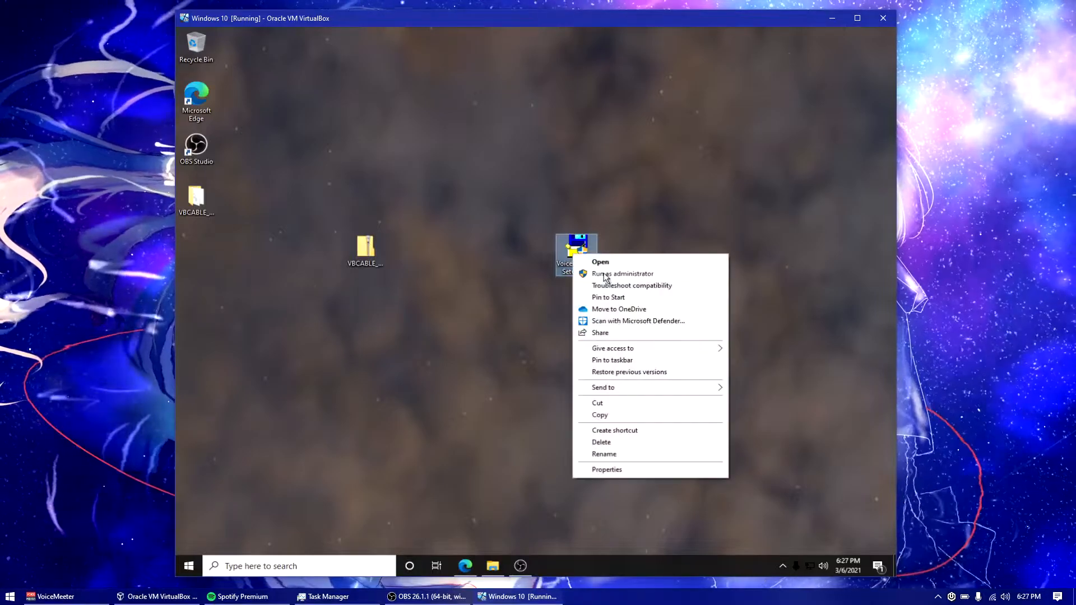
{"action": "left_click", "coordinate": [668, 273]}
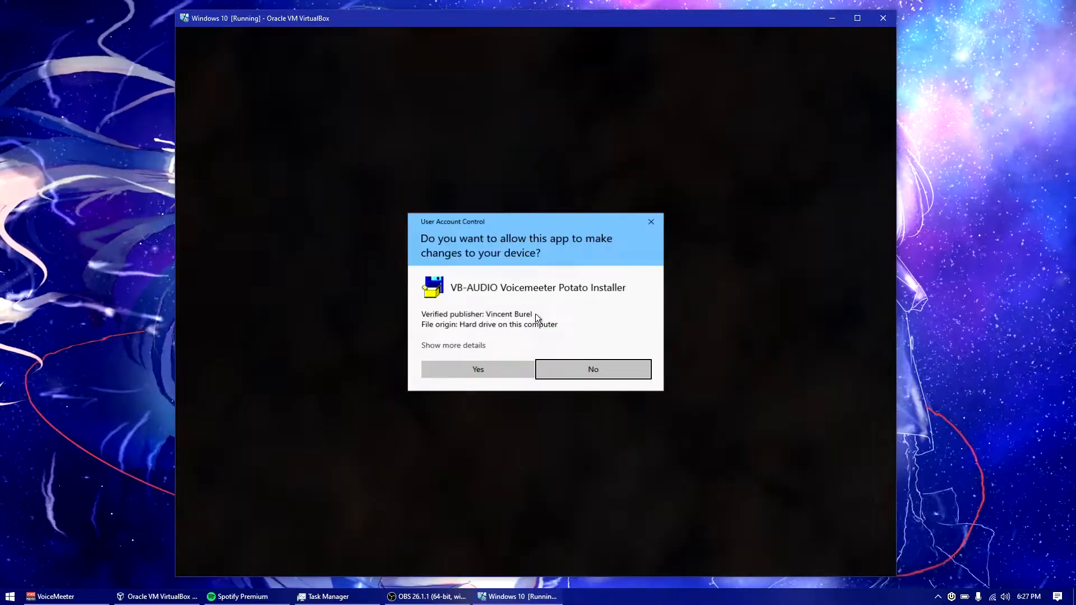
{"action": "left_click", "coordinate": [483, 367]}
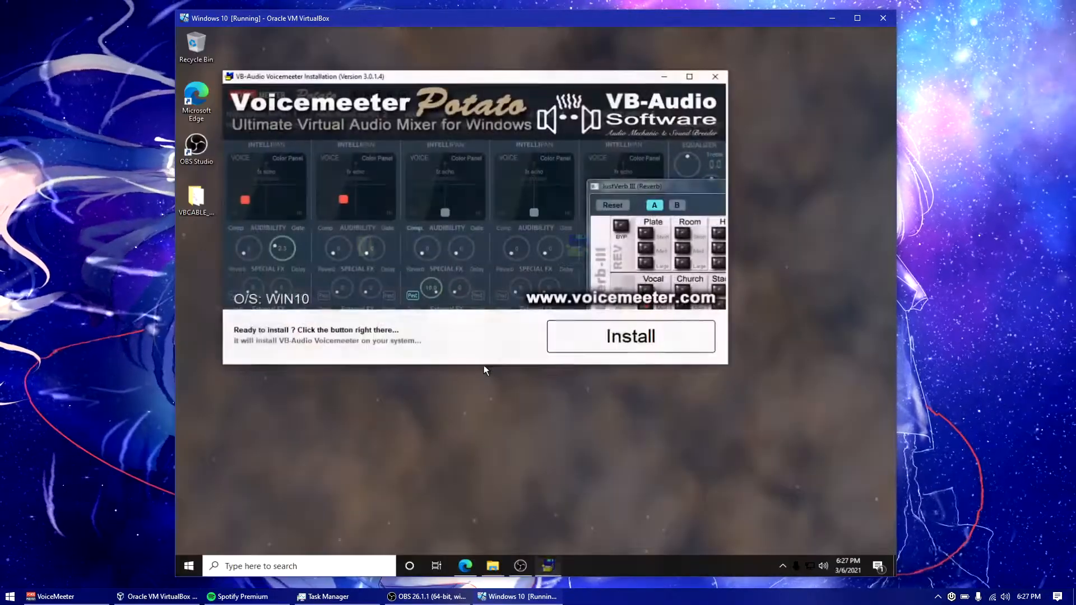
{"action": "left_click", "coordinate": [634, 340]}
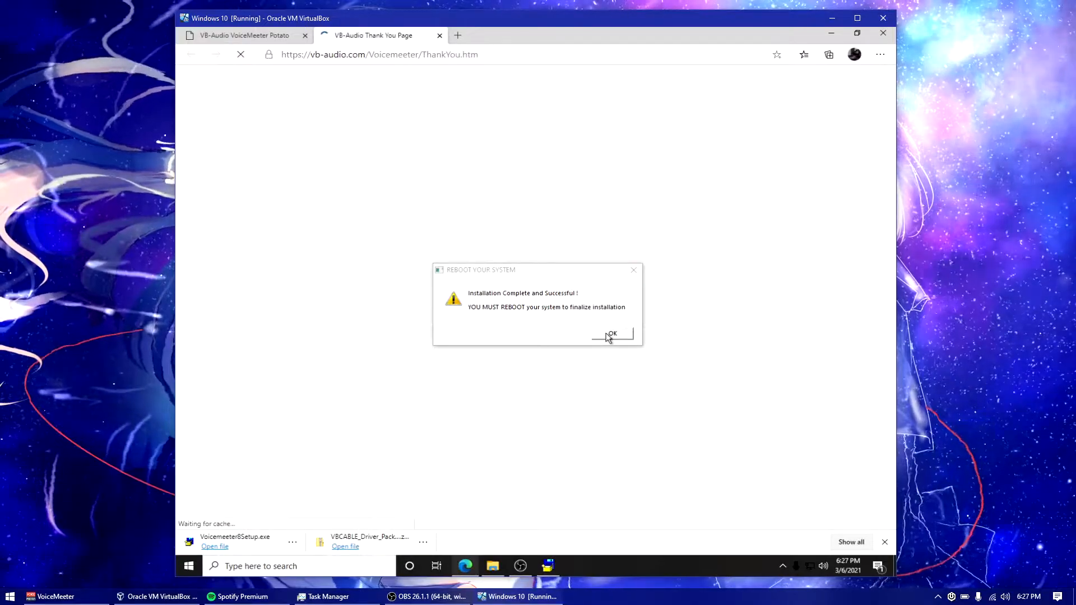
{"action": "left_click", "coordinate": [608, 334]}
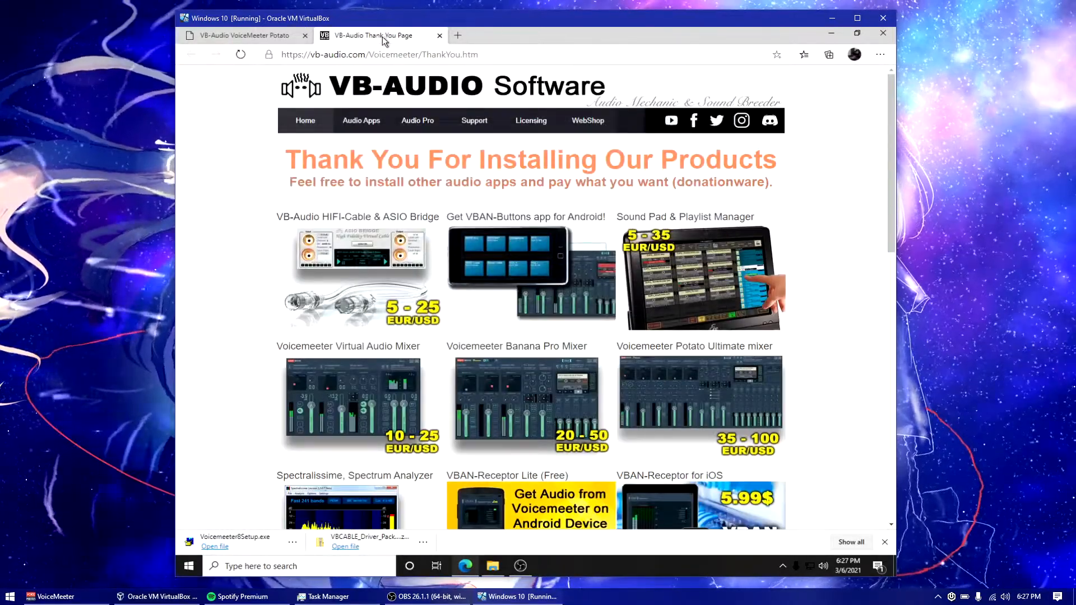
{"action": "middle_click", "coordinate": [384, 39]}
{"action": "left_click", "coordinate": [830, 35]}
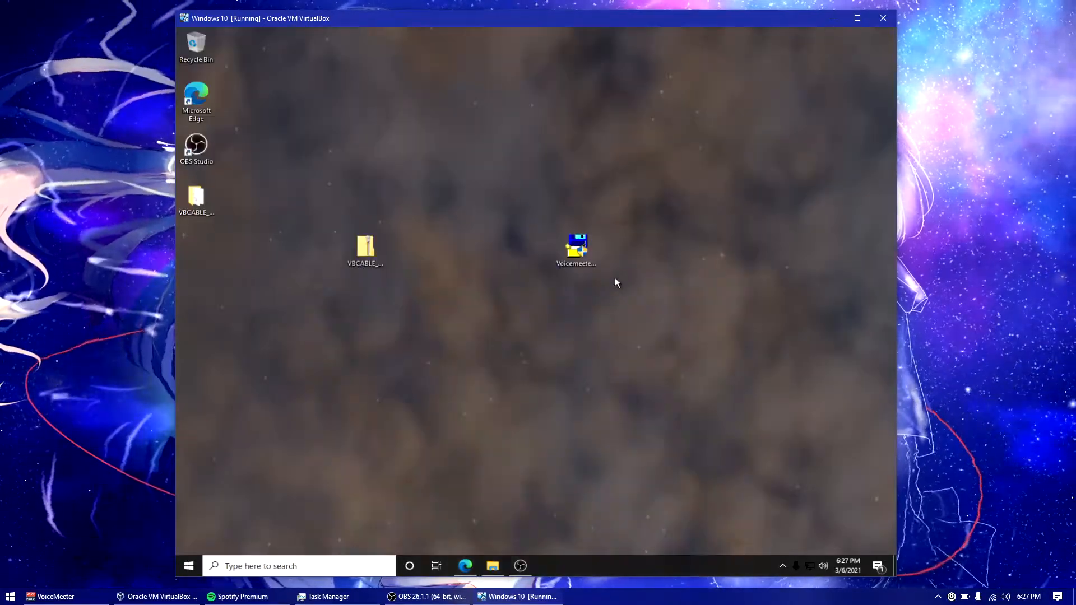
Delete the VBCABLE zip, the Voicemeeter installer and the extracted VBCABLE folder from the desktop.
{"action": "left_click_drag", "start_coordinate": [651, 223], "coordinate": [292, 249]}
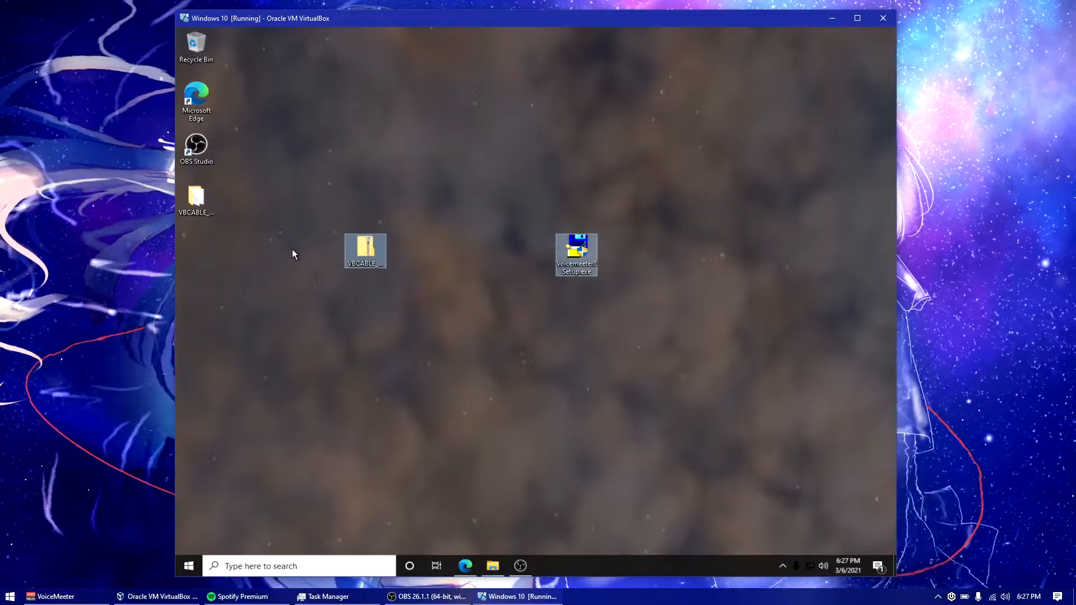
{"action": "key", "text": "Delete"}
{"action": "left_click", "coordinate": [196, 207]}
{"action": "key", "text": "Delete"}
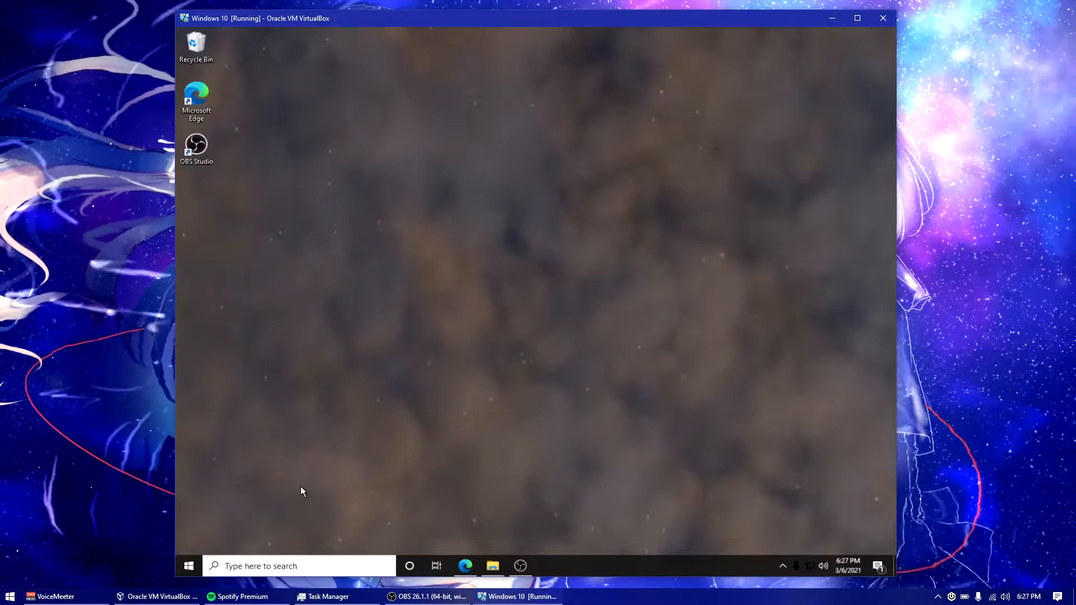
Restart Windows in the virtual machine and sign back in with the account's sign-in PIN.
{"action": "right_click", "coordinate": [189, 566]}
{"action": "mouse_move", "coordinate": [245, 533]}
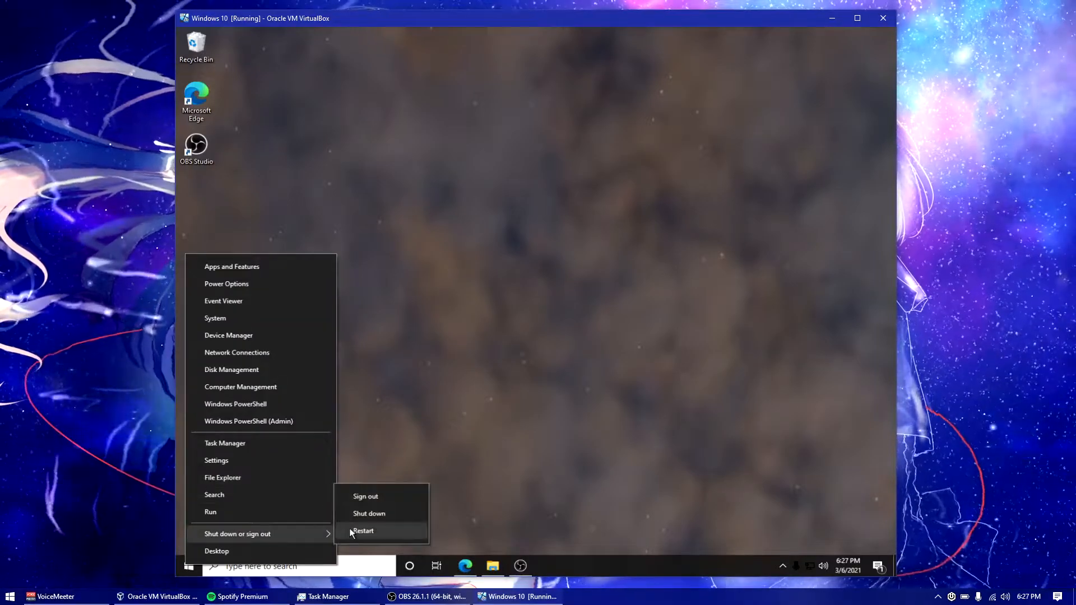
{"action": "left_click", "coordinate": [359, 530]}
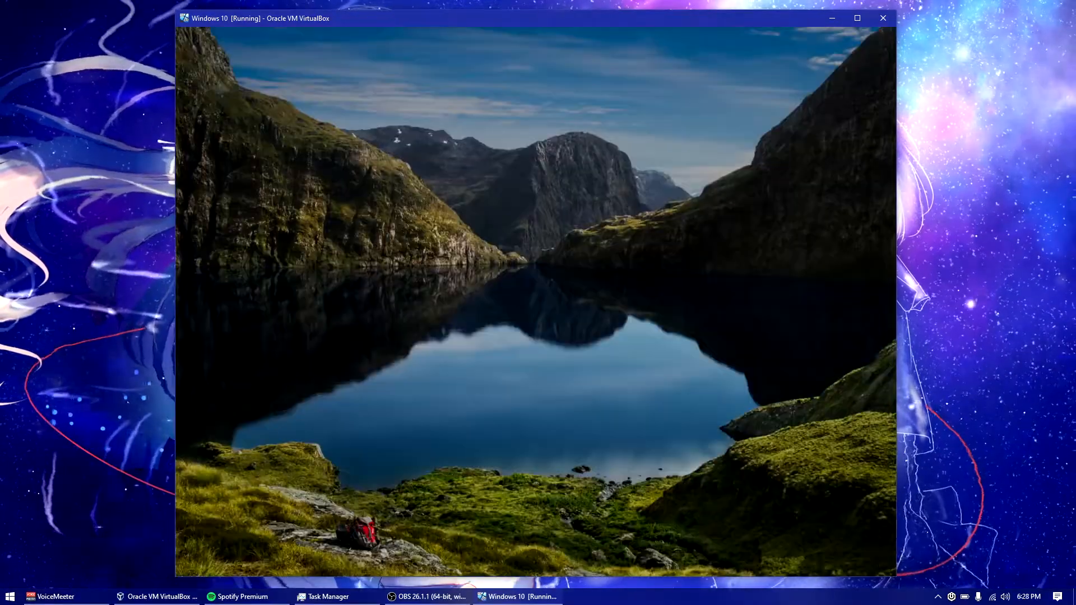
{"action": "left_click", "coordinate": [541, 400]}
{"action": "type", "text": "••••"}
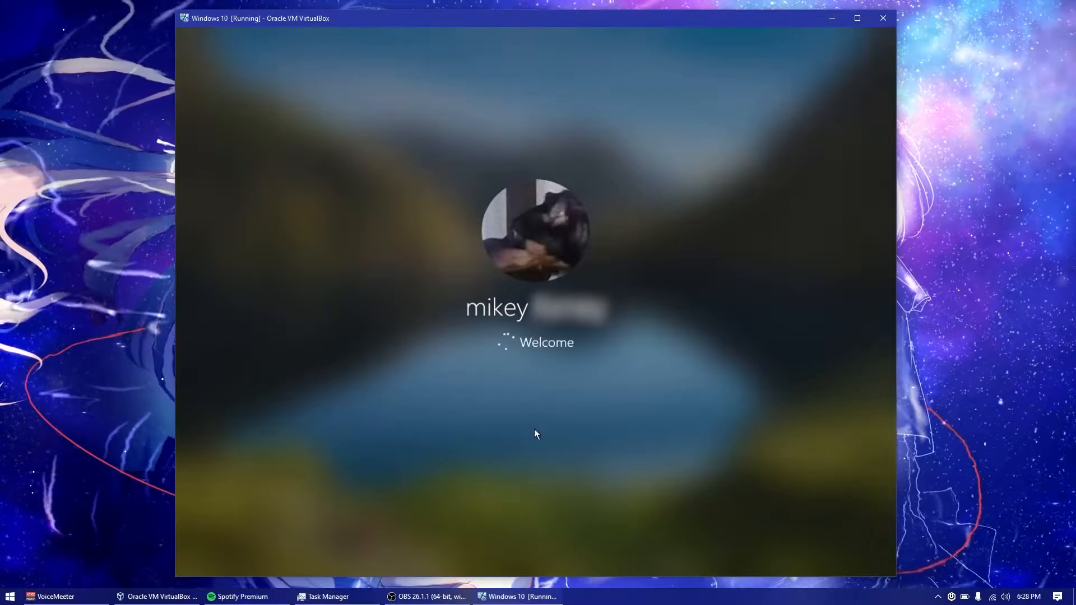
{"action": "left_click", "coordinate": [529, 368]}
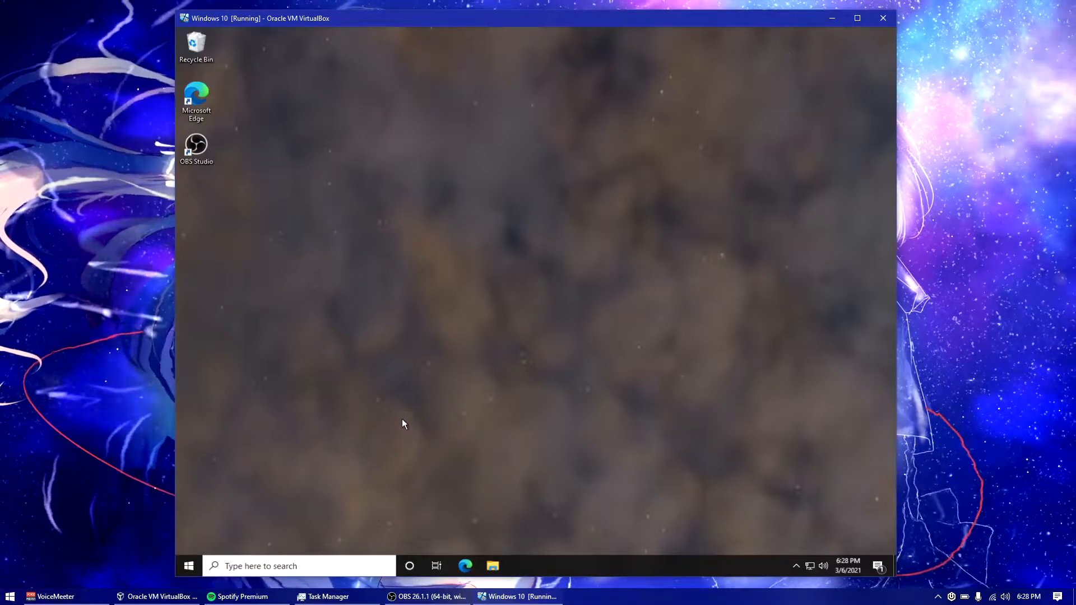
Search for "voice", launch Voicemeeter Potato, and move its window so the first hardware inputs are clear of the desktop icons.
{"action": "left_click", "coordinate": [285, 564]}
{"action": "type", "text": "voice"}
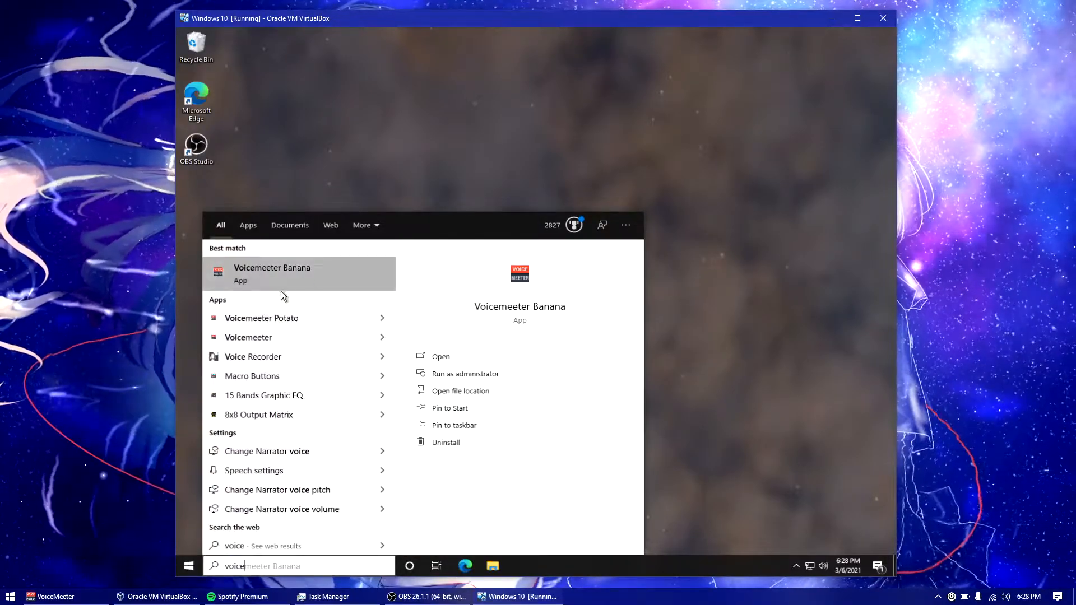
{"action": "left_click", "coordinate": [260, 319]}
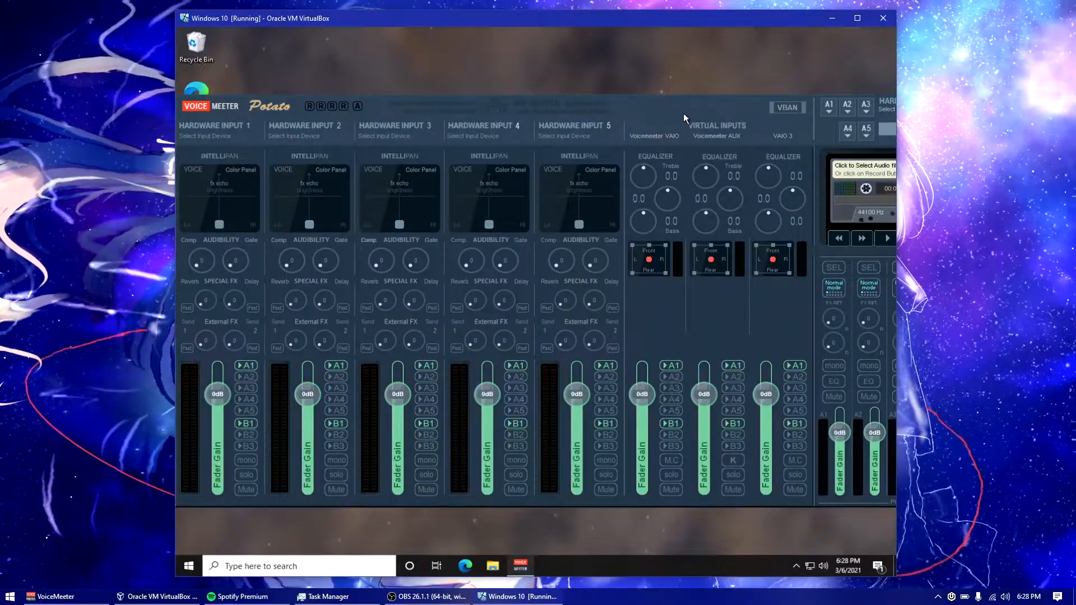
{"action": "left_click_drag", "start_coordinate": [680, 101], "coordinate": [724, 99]}
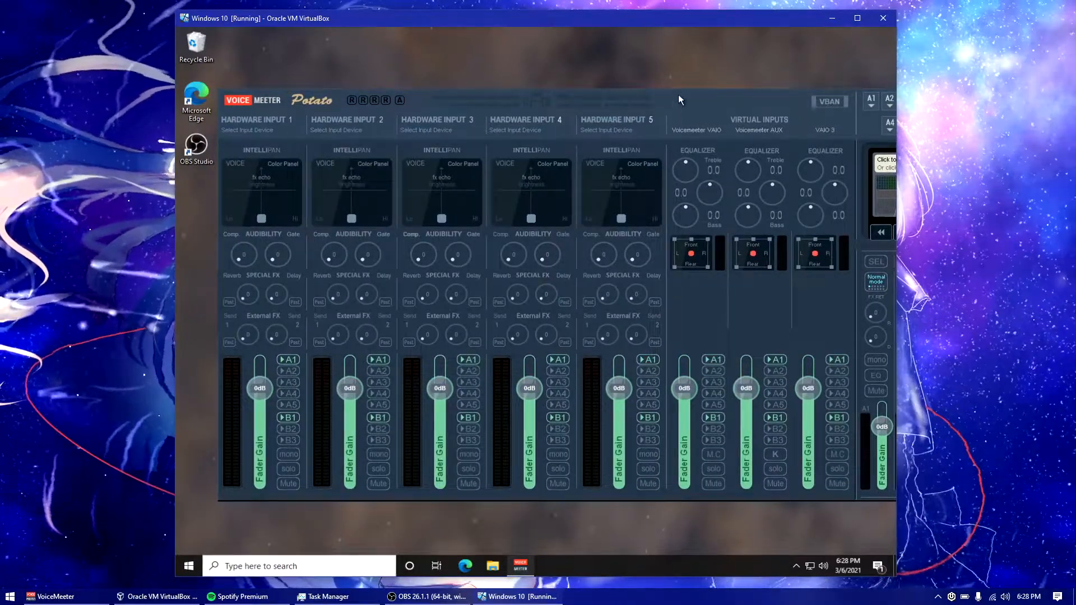
Open the Sound settings from Control Panel's Hardware and Sound section and move the dialog over the Control Panel window.
{"action": "left_click", "coordinate": [264, 566]}
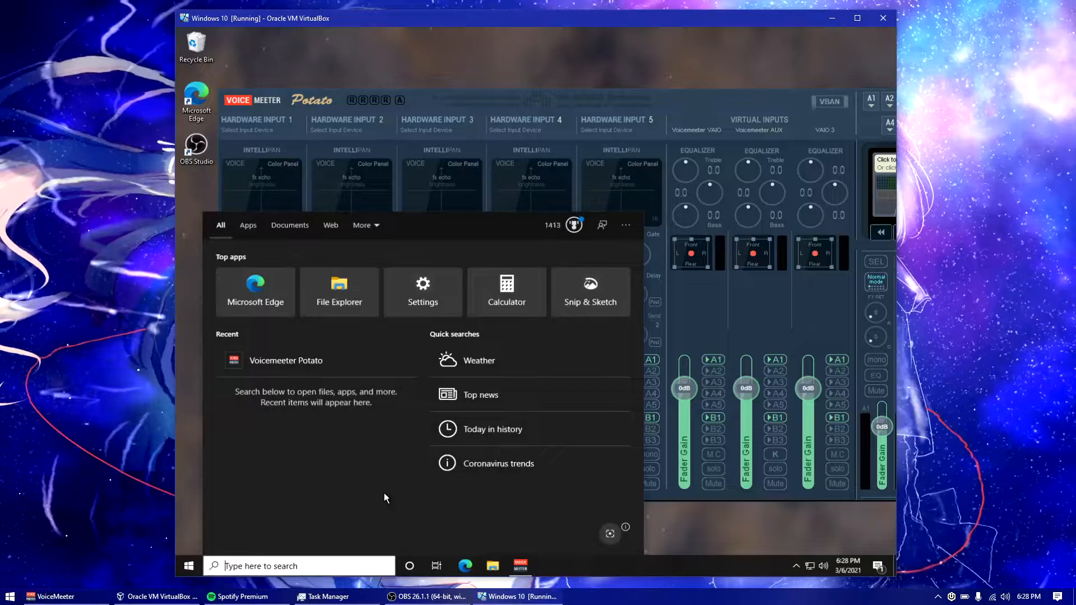
{"action": "type", "text": "control"}
{"action": "key", "text": "Return"}
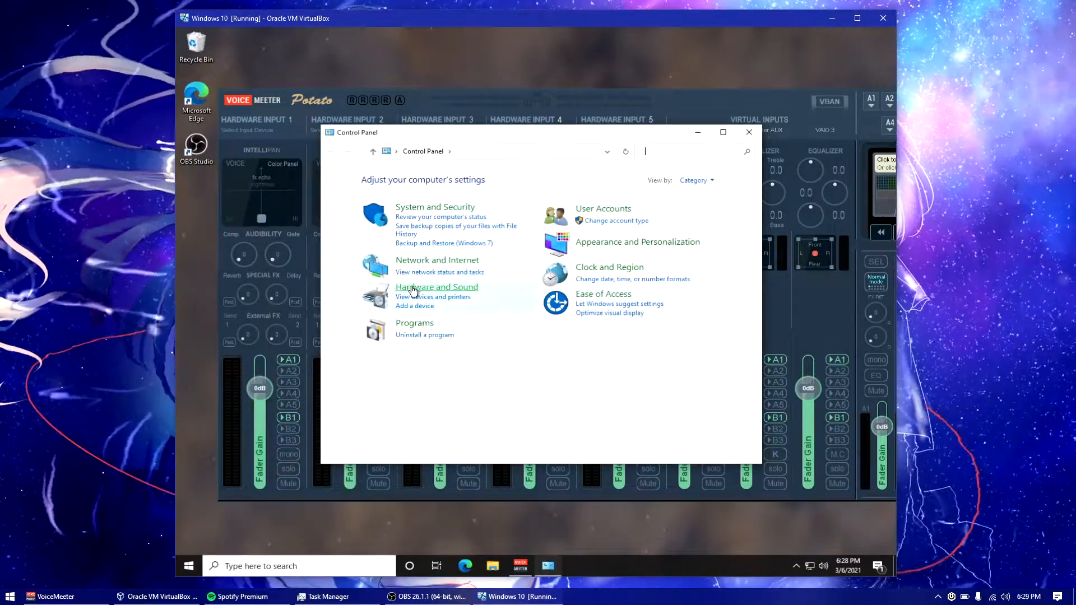
{"action": "left_click", "coordinate": [412, 291]}
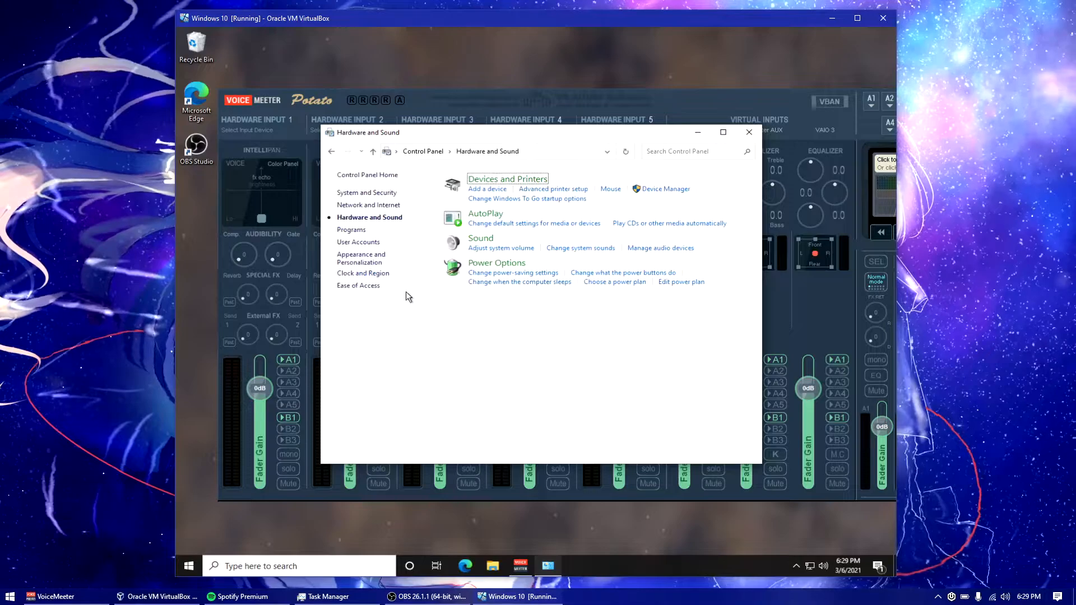
{"action": "left_click", "coordinate": [476, 242]}
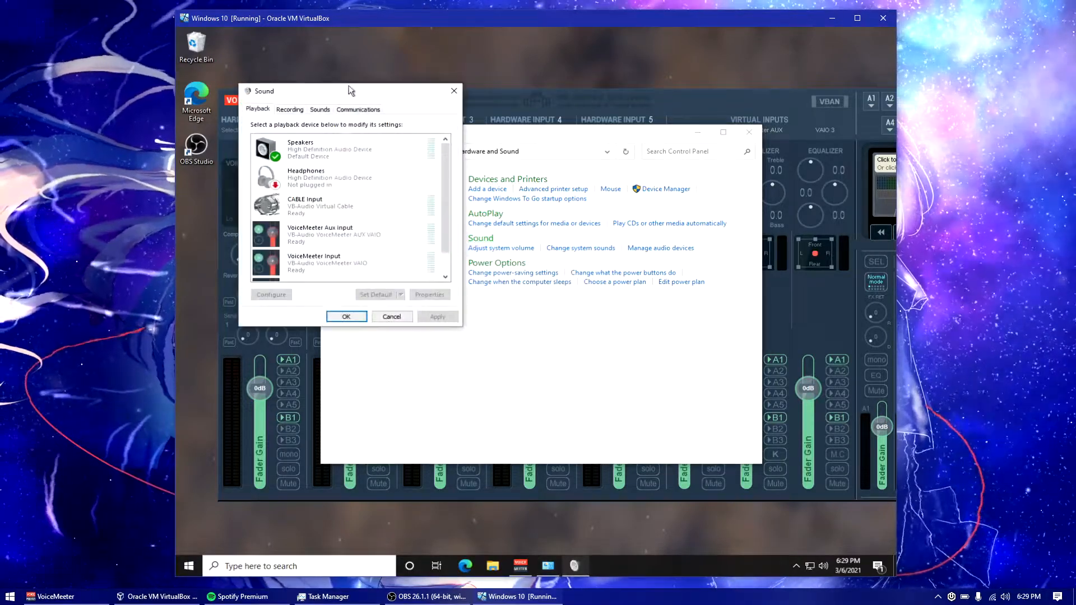
{"action": "left_click_drag", "start_coordinate": [344, 91], "coordinate": [545, 167]}
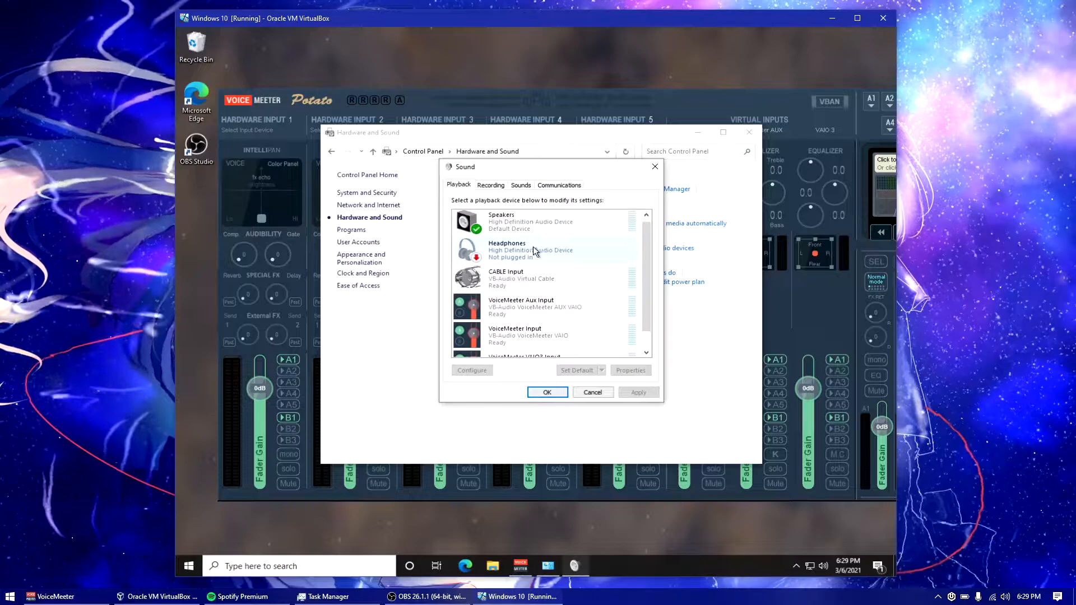
Review the playback and recording devices, set CABLE Input as the default playback device, confirm, and minimize Control Panel.
{"action": "scroll", "coordinate": [546, 348], "scroll_direction": "down", "scroll_amount": 1}
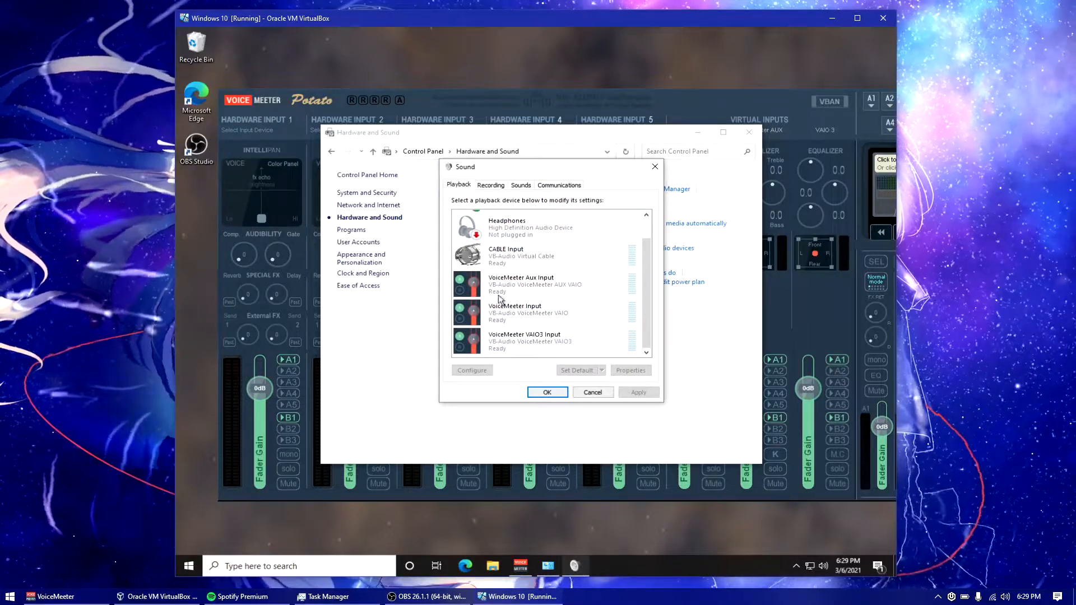
{"action": "left_click", "coordinate": [491, 185]}
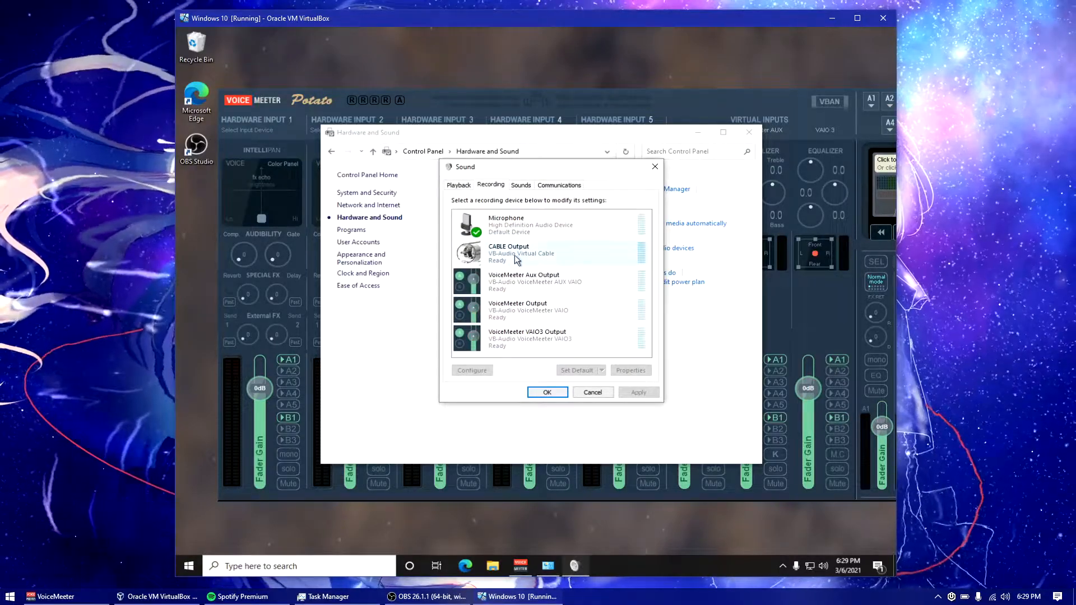
{"action": "left_click", "coordinate": [458, 185]}
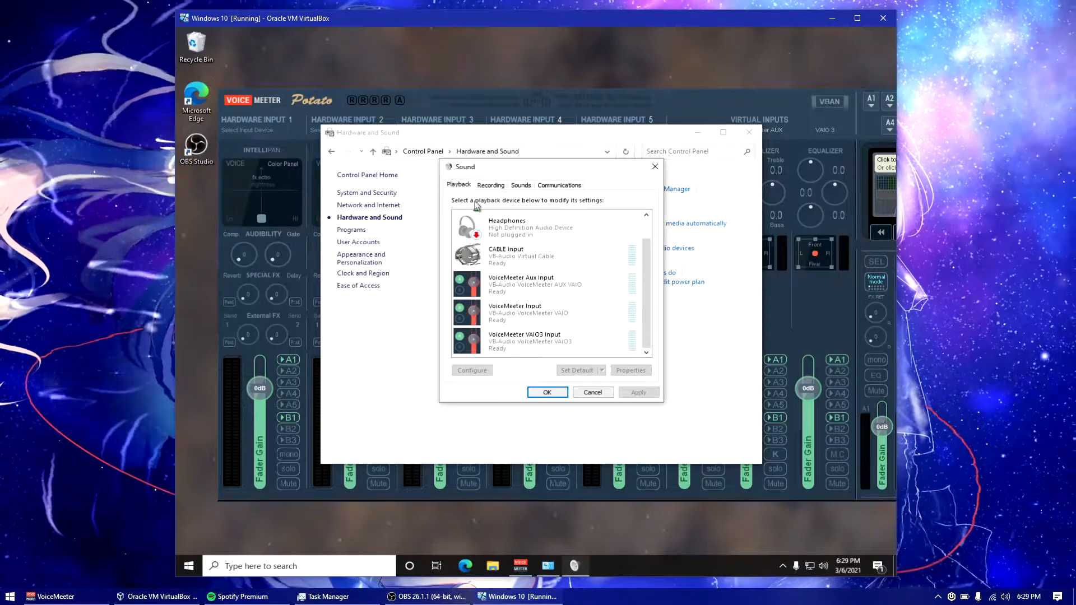
{"action": "scroll", "coordinate": [531, 277], "scroll_direction": "up", "scroll_amount": 1}
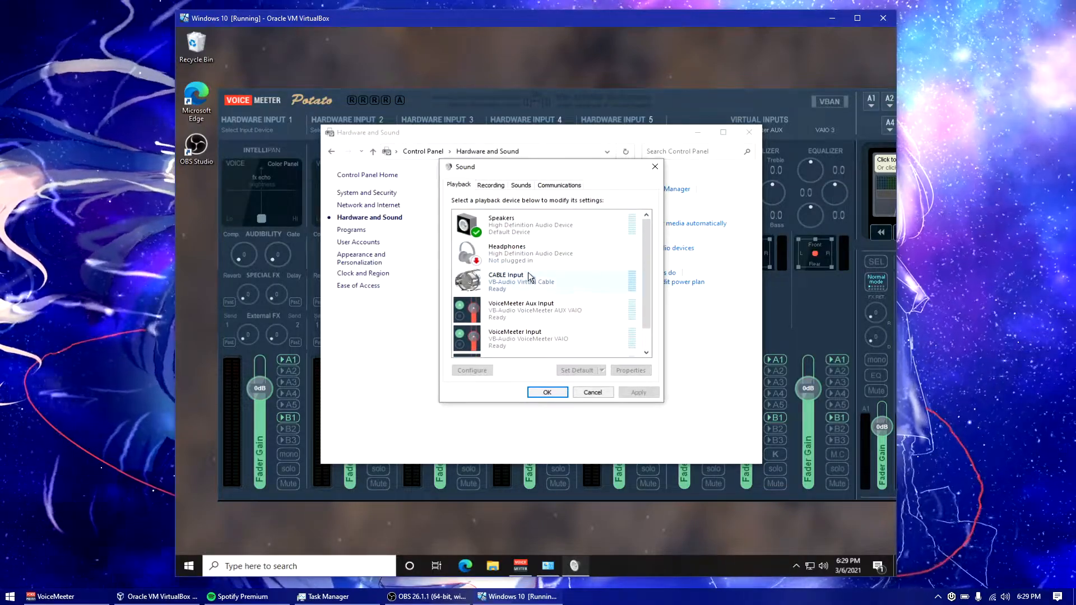
{"action": "left_click", "coordinate": [501, 287]}
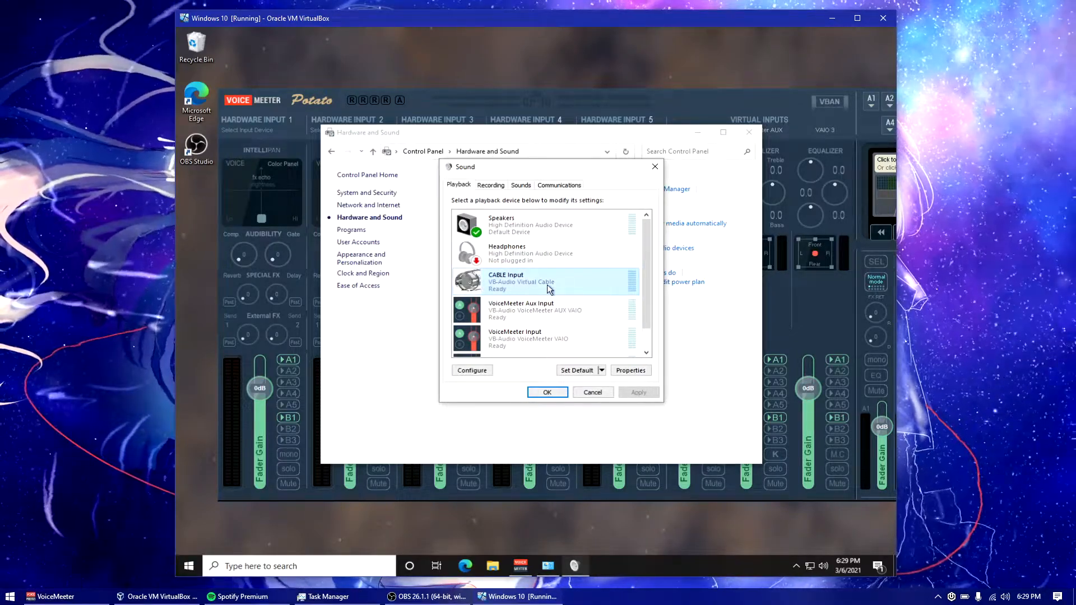
{"action": "left_click", "coordinate": [572, 370]}
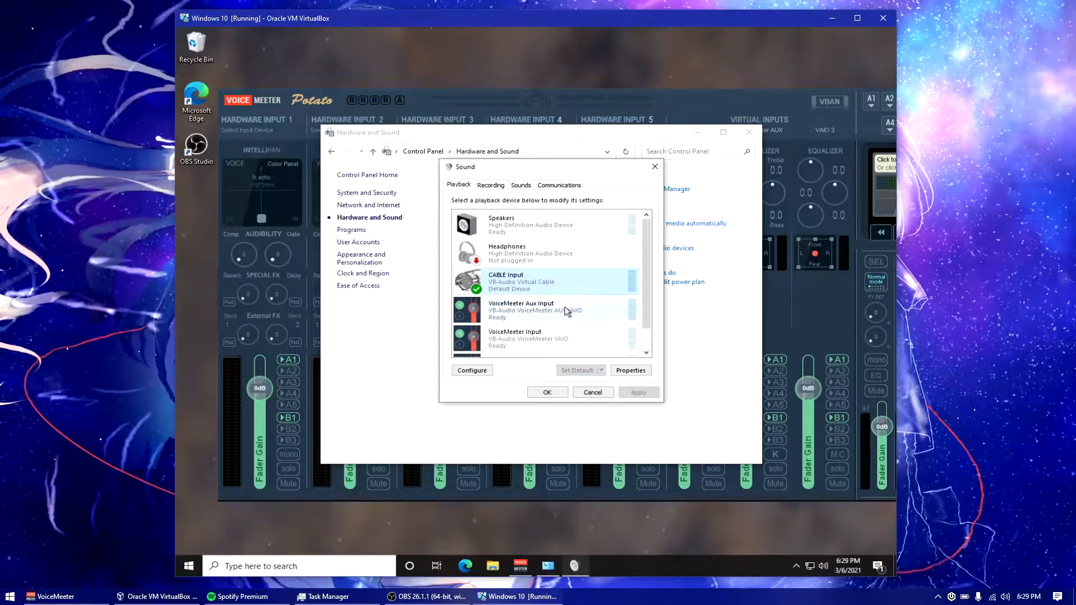
{"action": "scroll", "coordinate": [519, 277], "scroll_direction": "down", "scroll_amount": 1}
{"action": "scroll", "coordinate": [519, 276], "scroll_direction": "down", "scroll_amount": 1}
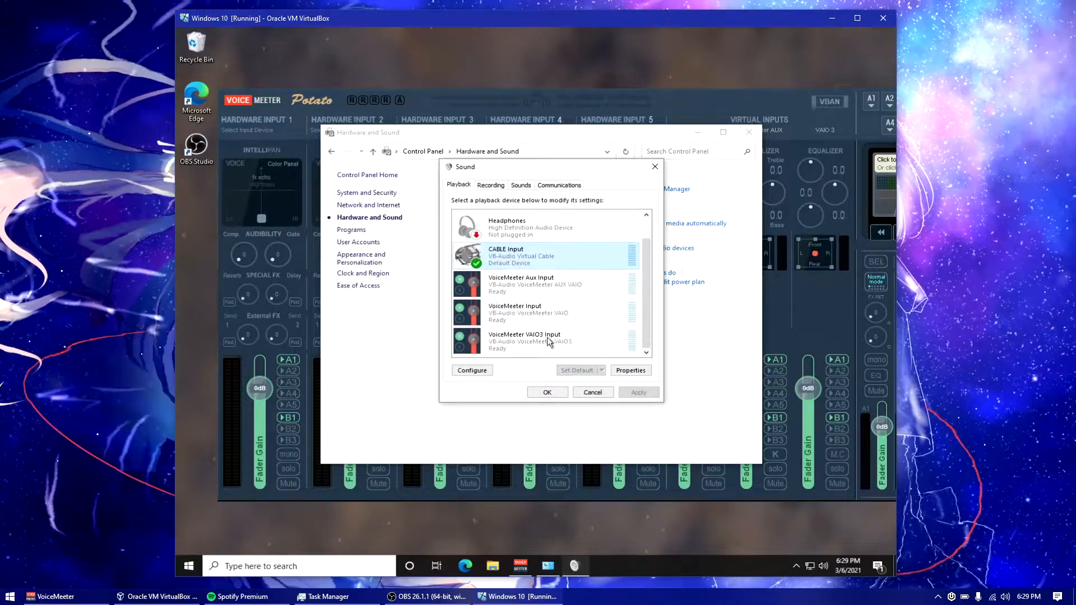
{"action": "left_click", "coordinate": [553, 395]}
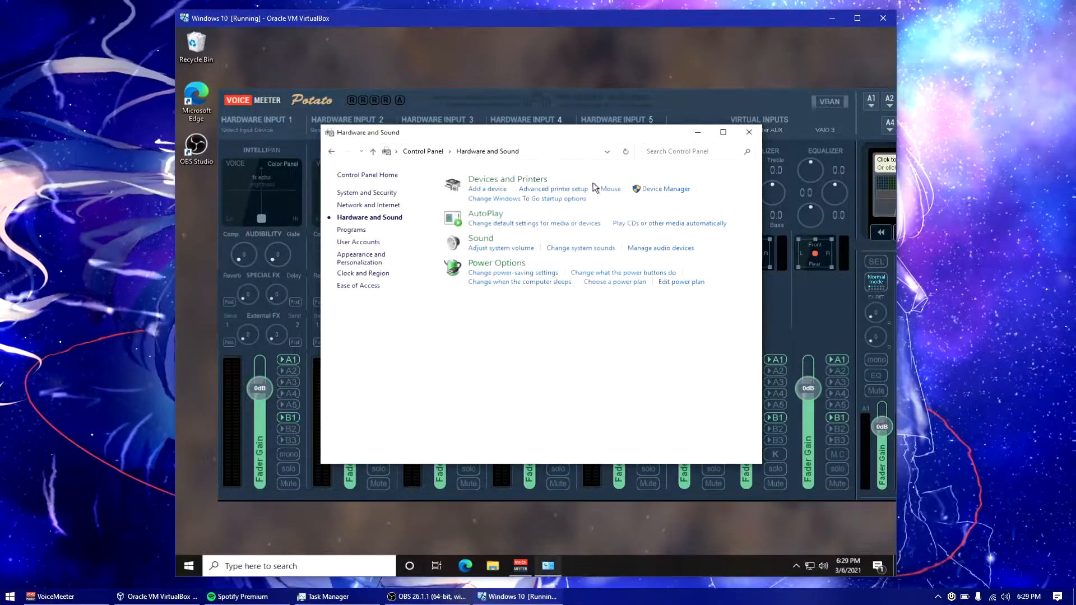
{"action": "left_click", "coordinate": [698, 135]}
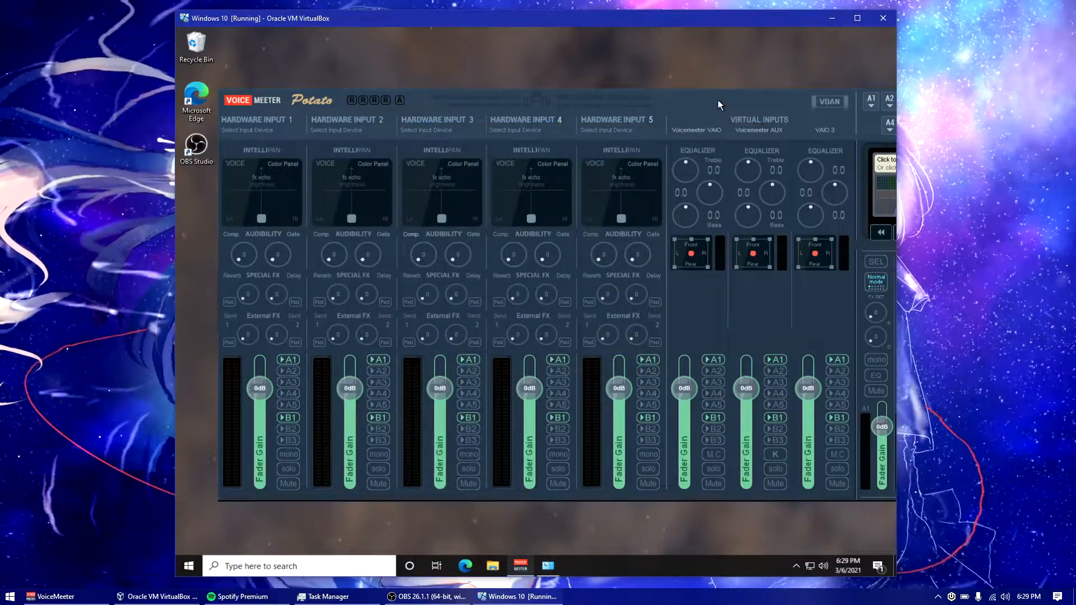
Set Voicemeeter's A1 hardware output to WDM: Speakers (High Definition Audio Device).
{"action": "left_click_drag", "start_coordinate": [790, 106], "coordinate": [550, 113]}
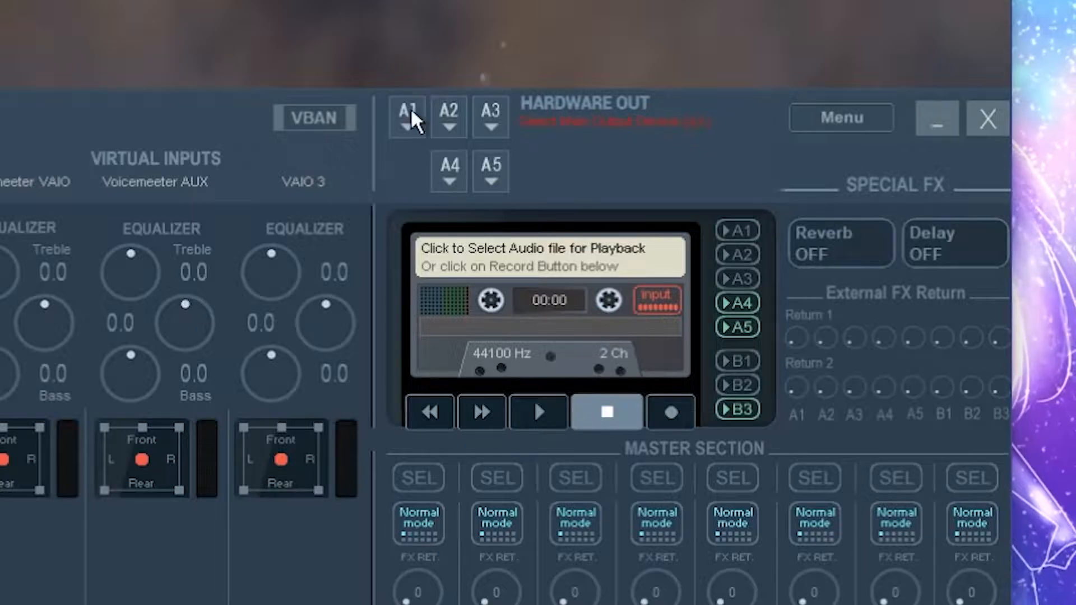
{"action": "left_click", "coordinate": [405, 125]}
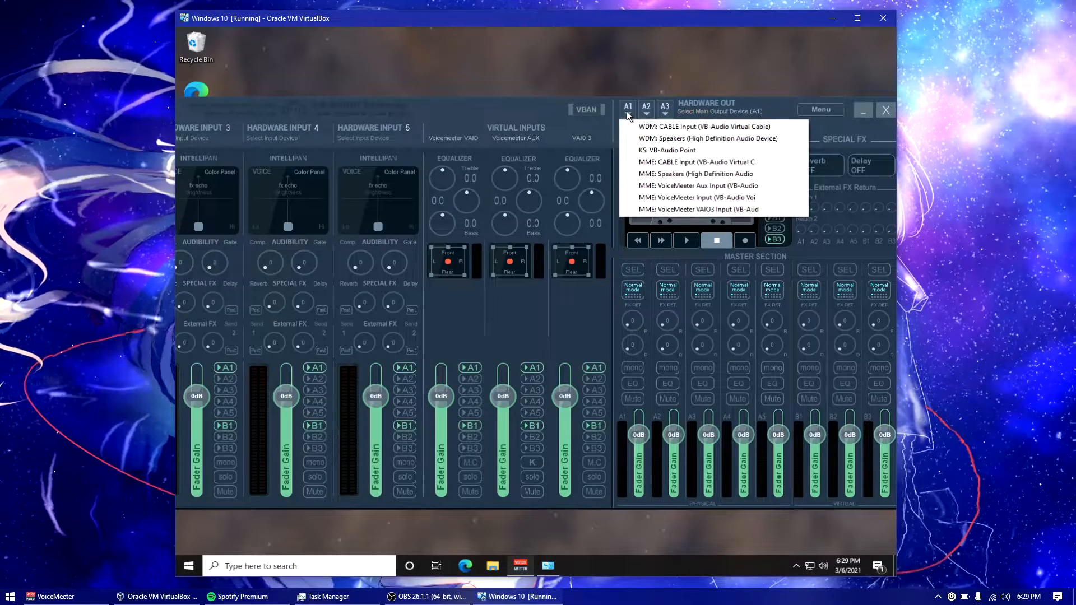
{"action": "left_click", "coordinate": [674, 140]}
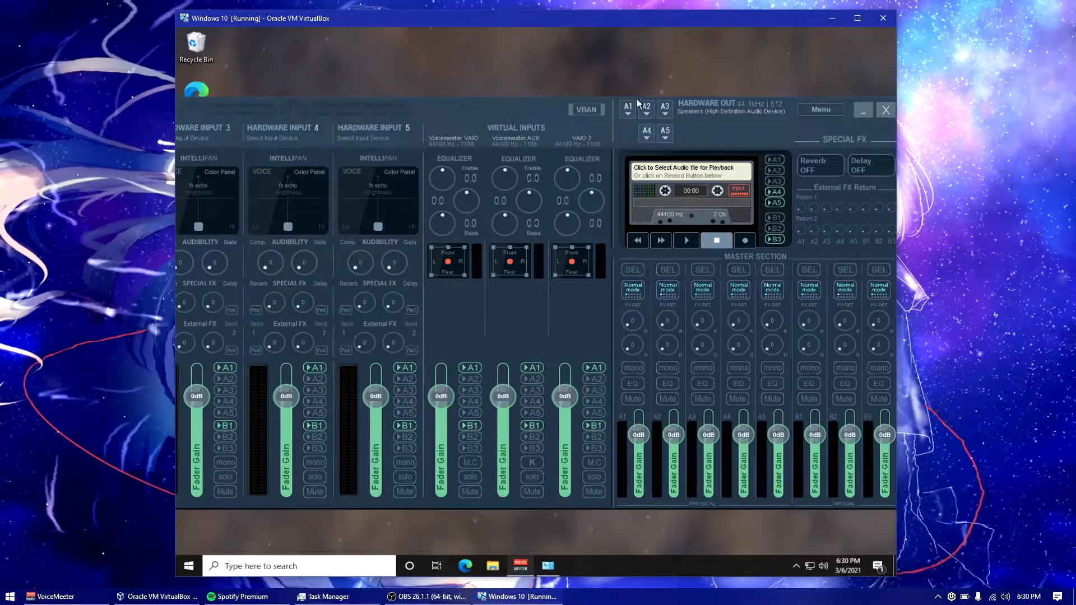
Set Hardware Input 1 to WDM: Microphone (High Definition Audio Device) and Hardware Input 2 to WDM: CABLE Output (VB-Audio Virtual Cable).
{"action": "left_click_drag", "start_coordinate": [428, 112], "coordinate": [727, 101]}
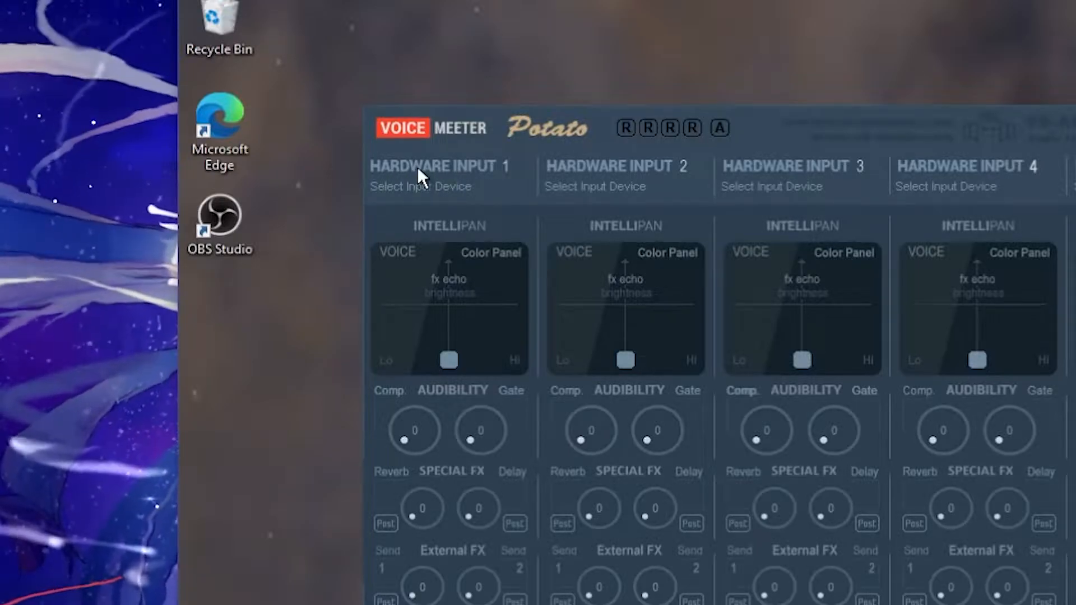
{"action": "left_click", "coordinate": [432, 164]}
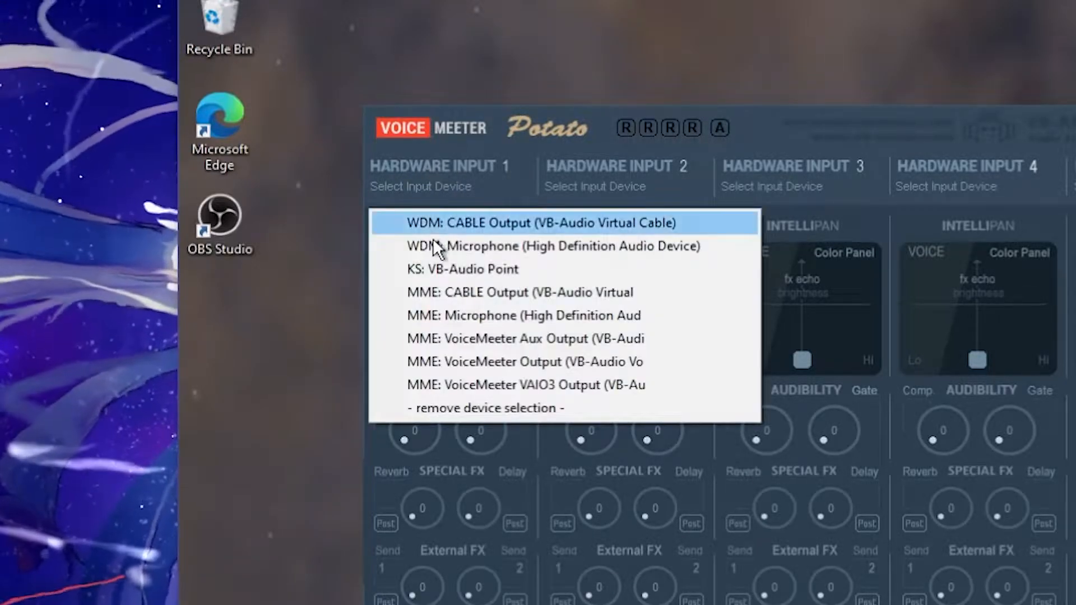
{"action": "left_click", "coordinate": [446, 248]}
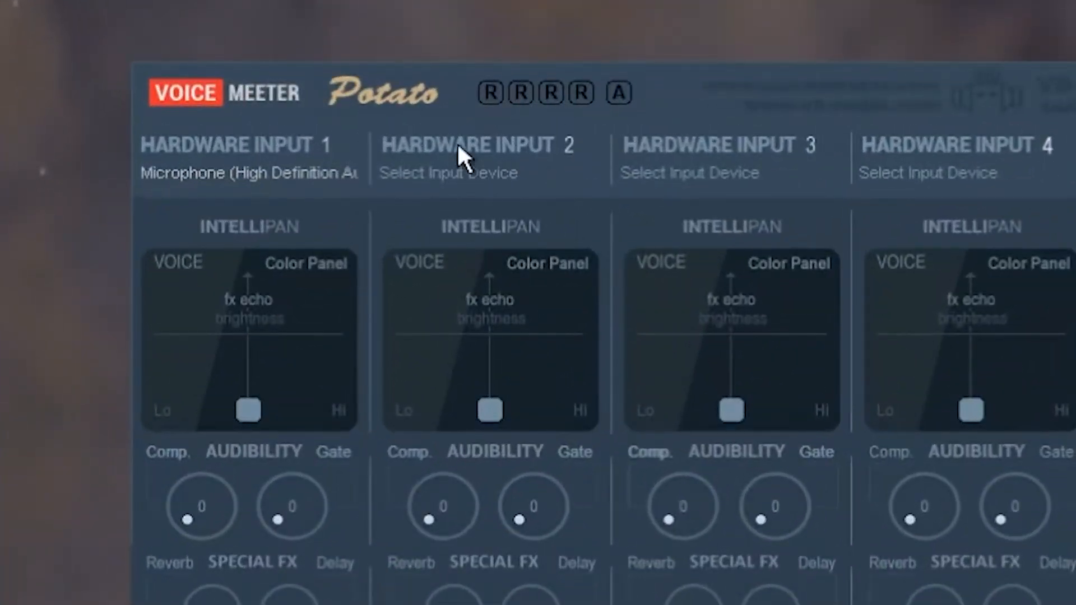
{"action": "left_click", "coordinate": [456, 142]}
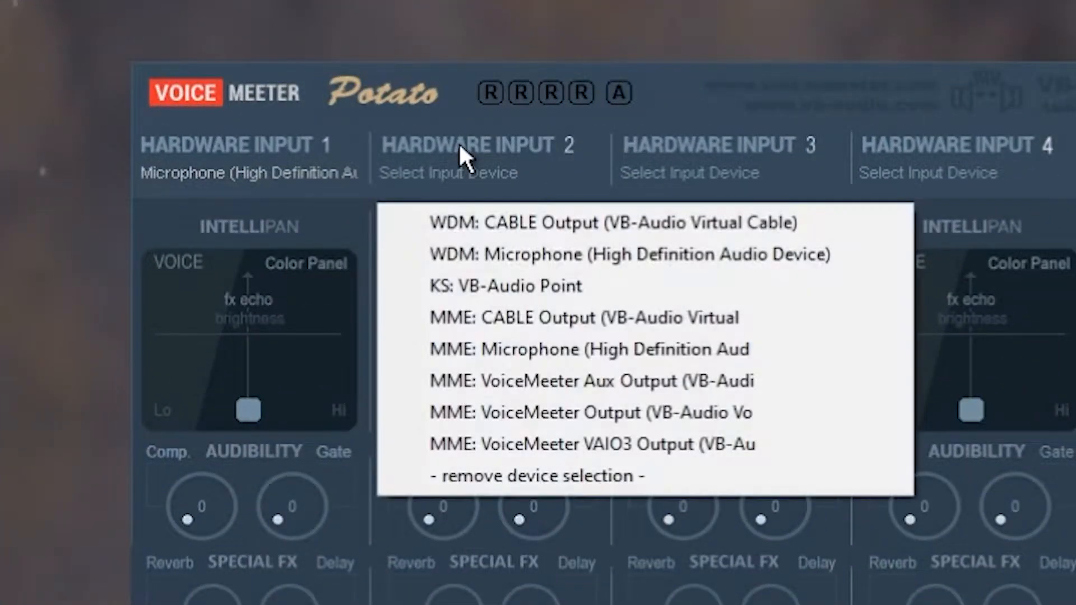
{"action": "left_click", "coordinate": [530, 222]}
Review the device choices for Hardware Input 1 without changing the selection, and shift the mixer window to show the virtual inputs.
{"action": "left_click", "coordinate": [269, 168]}
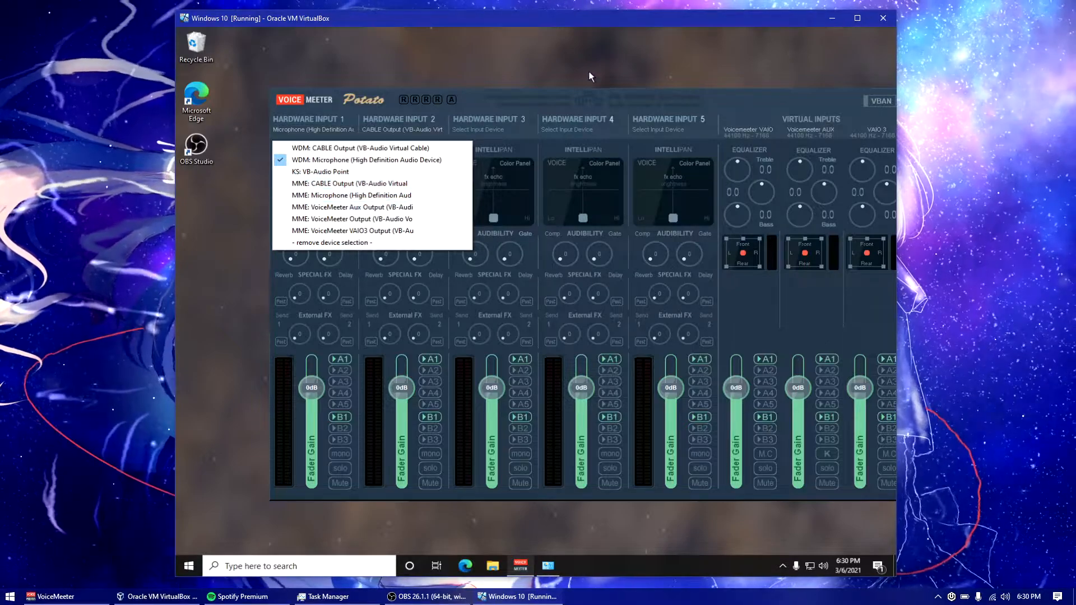
{"action": "left_click", "coordinate": [475, 103]}
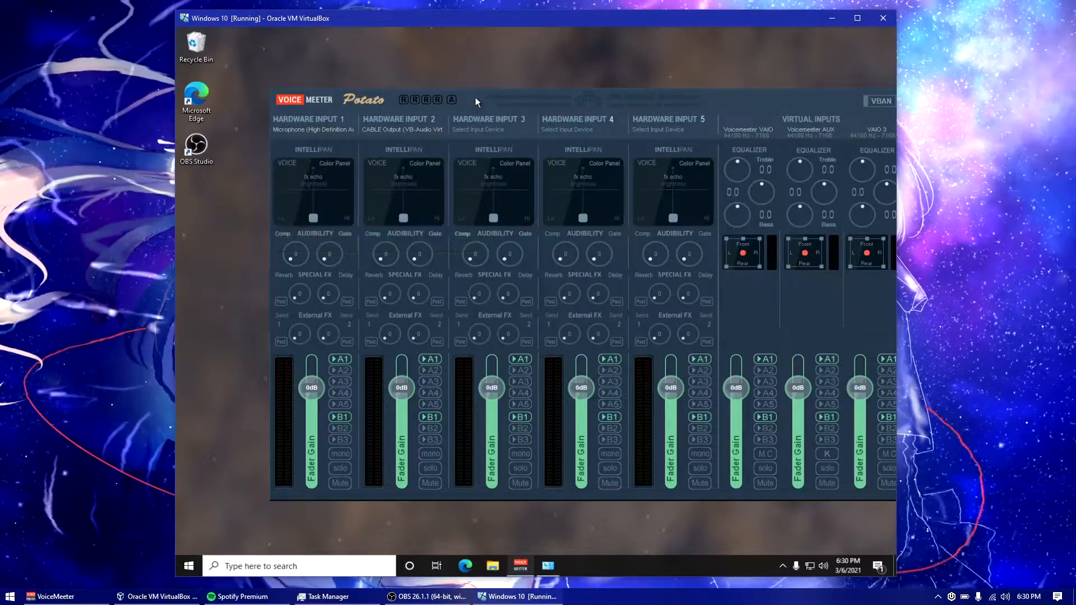
{"action": "left_click_drag", "start_coordinate": [715, 98], "coordinate": [651, 97]}
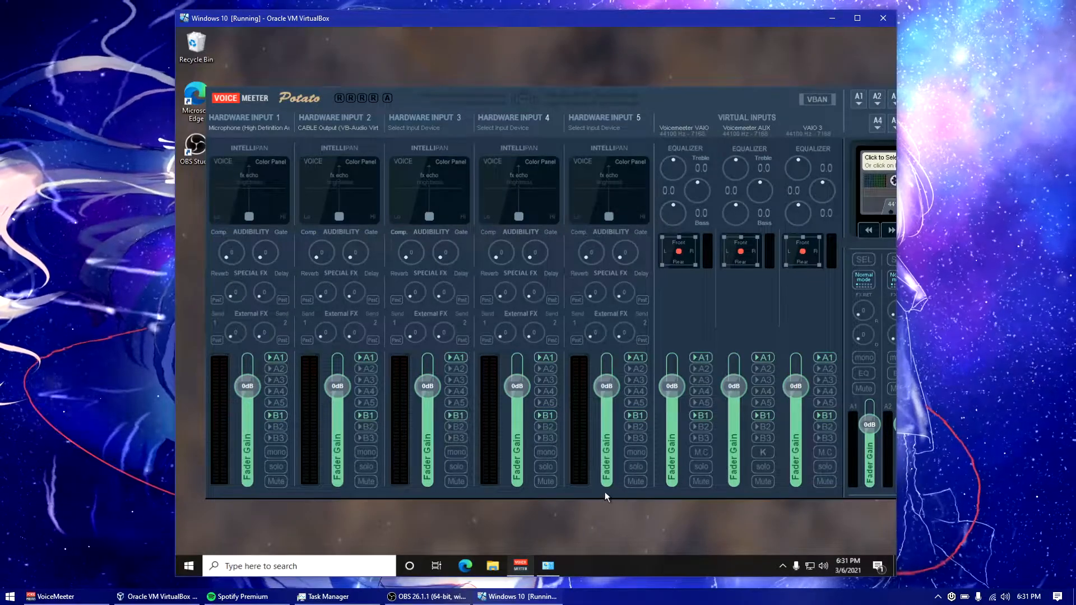
Reopen the Sound settings from Control Panel and set VoiceMeeter VAIO3 Output as the default recording device.
{"action": "left_click", "coordinate": [547, 565]}
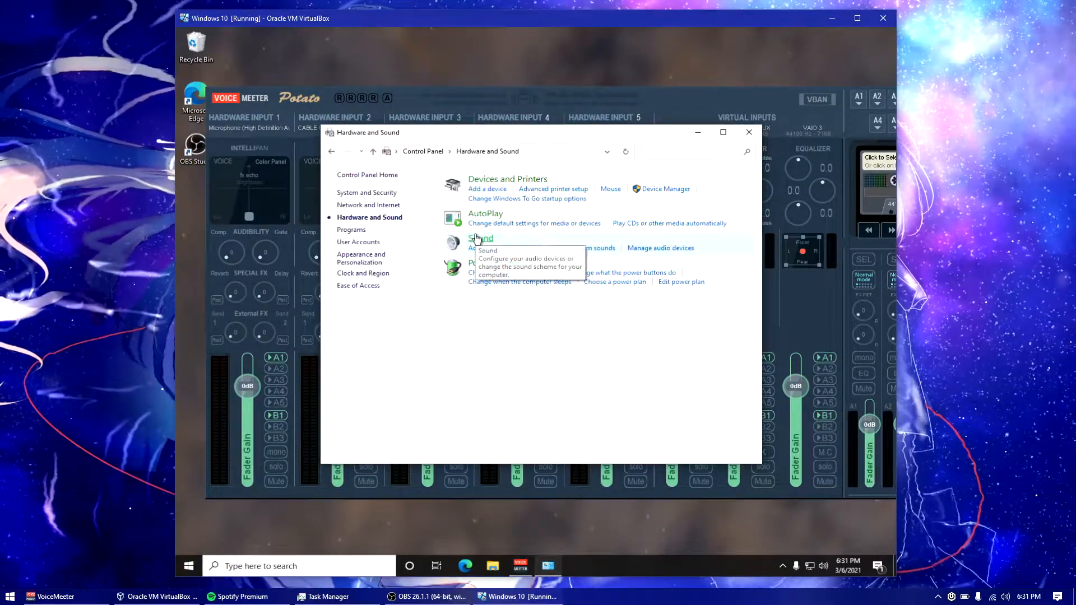
{"action": "left_click", "coordinate": [476, 239]}
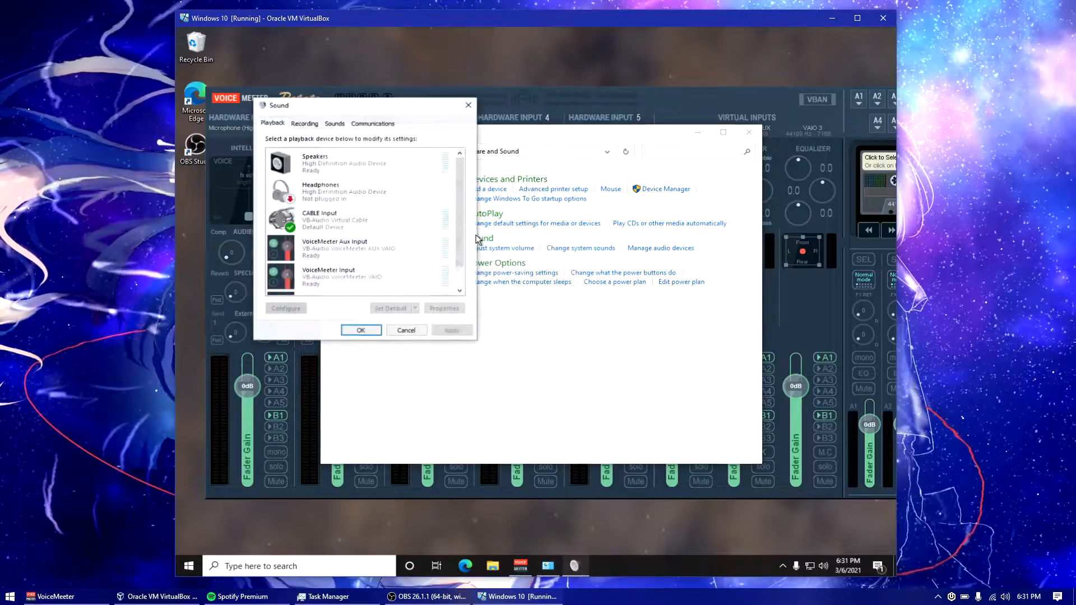
{"action": "left_click_drag", "start_coordinate": [348, 111], "coordinate": [564, 180]}
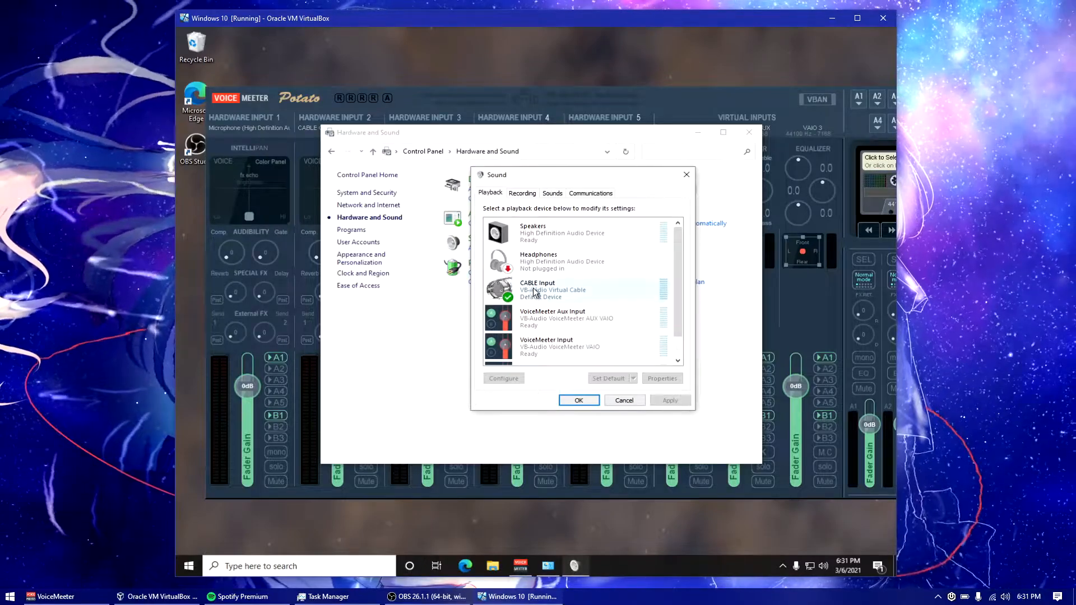
{"action": "scroll", "coordinate": [539, 272], "scroll_direction": "down", "scroll_amount": 1}
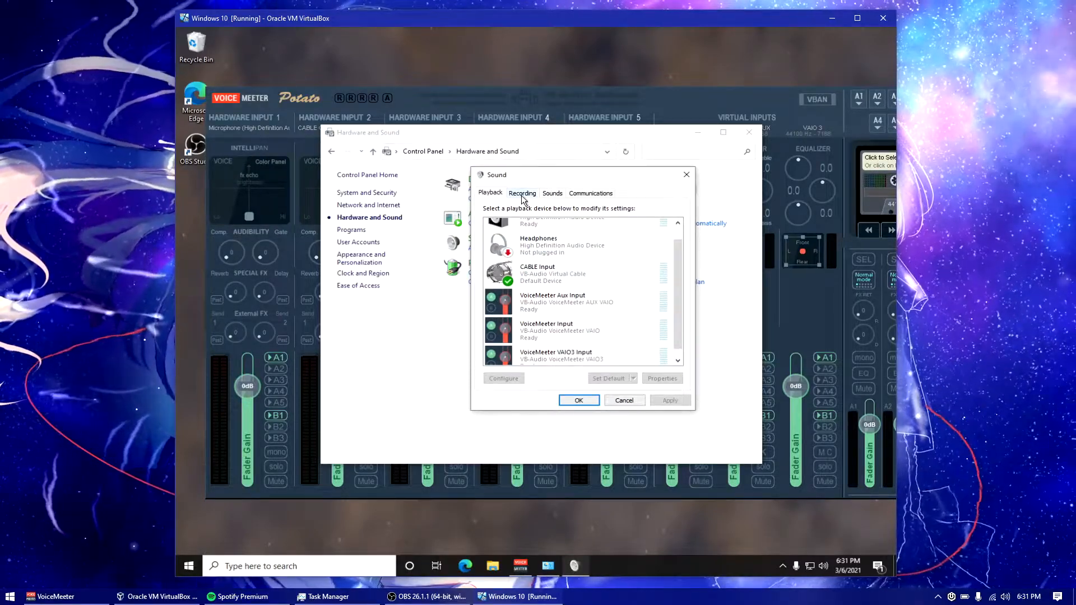
{"action": "left_click", "coordinate": [522, 194]}
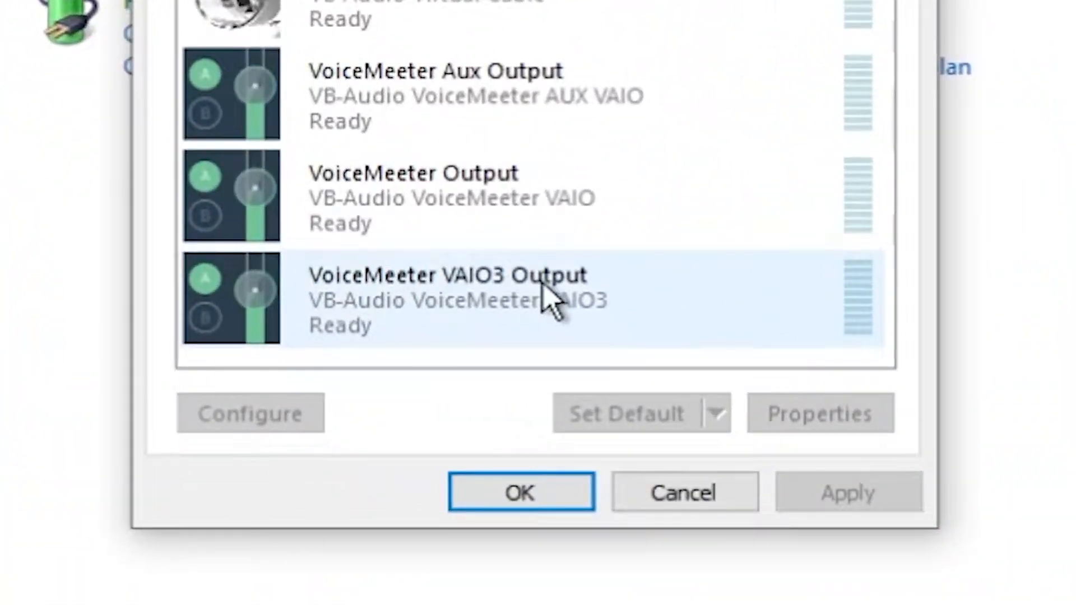
{"action": "left_click", "coordinate": [587, 346]}
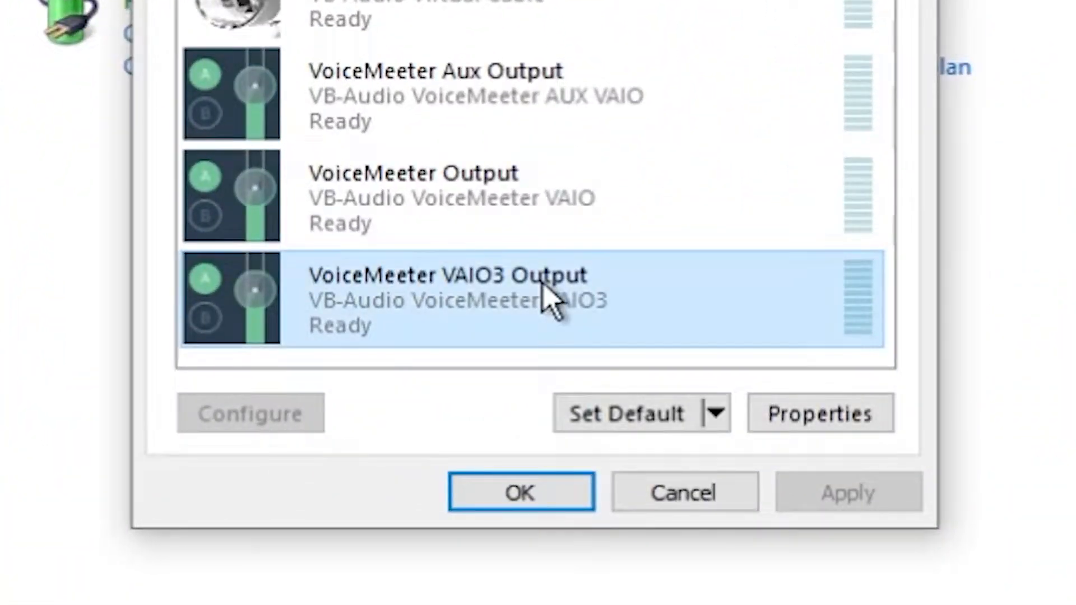
{"action": "left_click", "coordinate": [588, 416]}
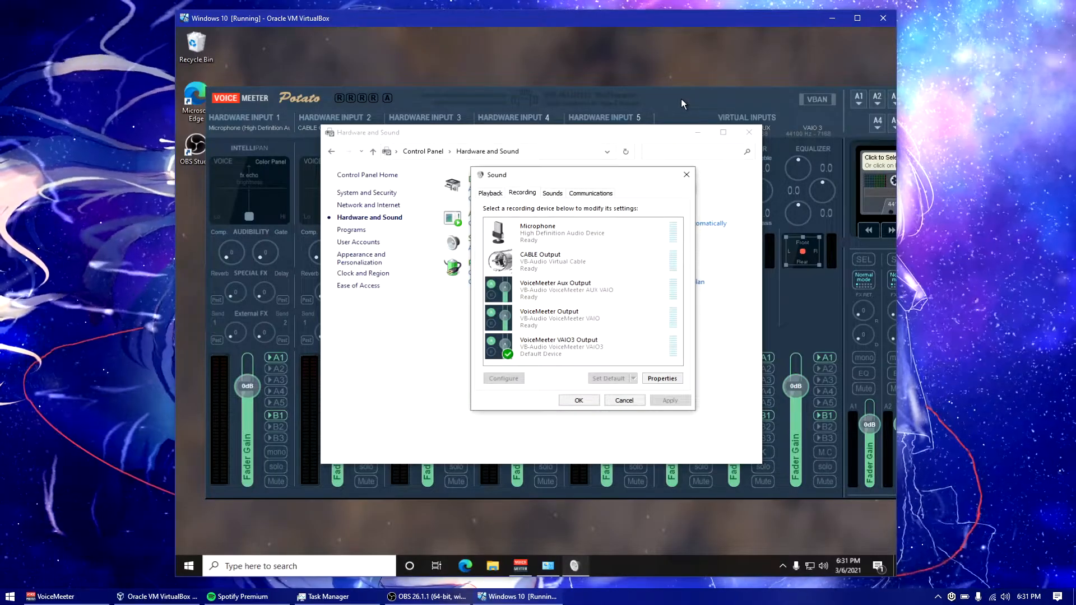
Rename Voicemeeter's first hardware input strip as Microphone and route it to B3 instead of B1.
{"action": "left_click", "coordinate": [680, 99]}
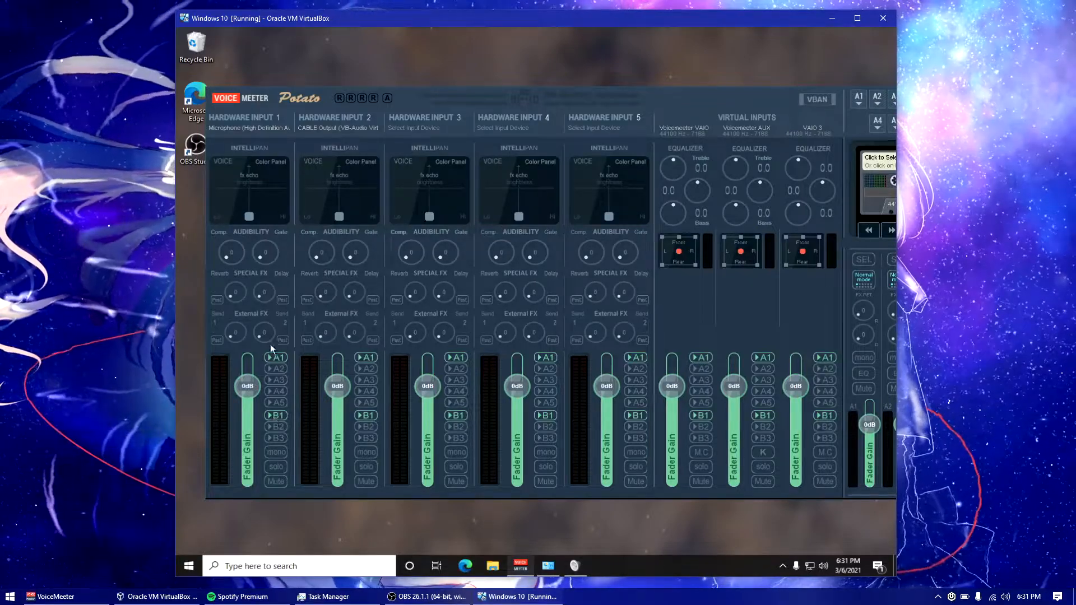
{"action": "right_click", "coordinate": [246, 116]}
{"action": "type", "text": "M"}
{"action": "type", "text": "icrophone"}
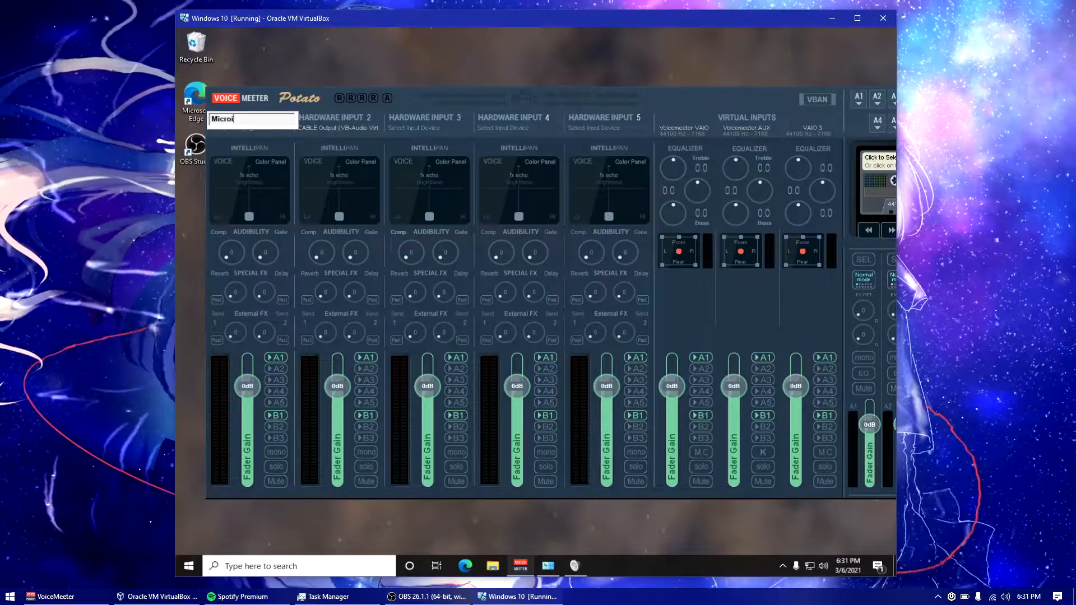
{"action": "key", "text": "Return"}
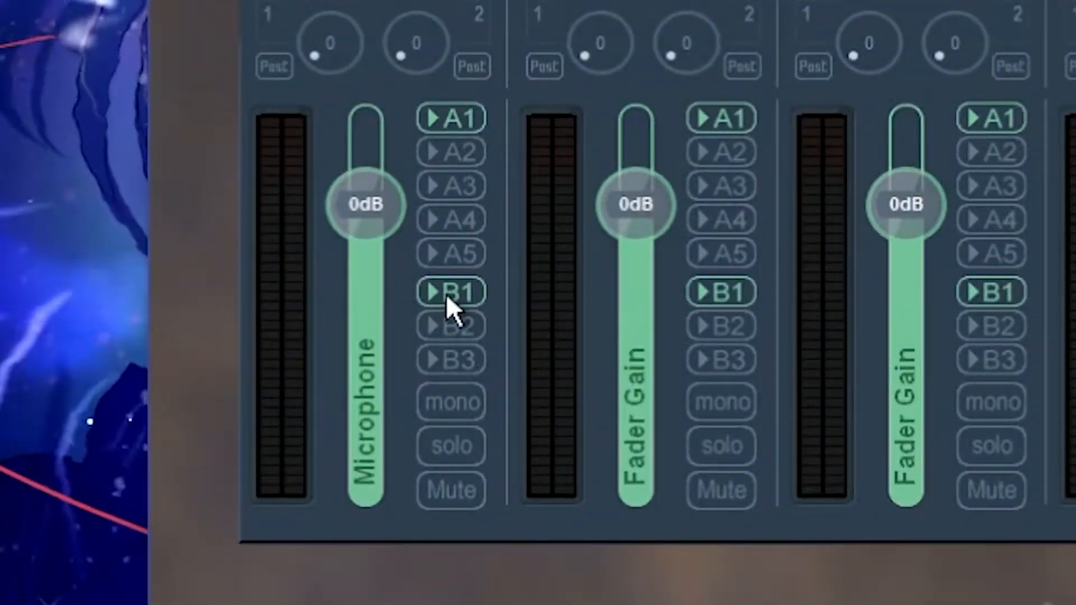
{"action": "left_click", "coordinate": [446, 297]}
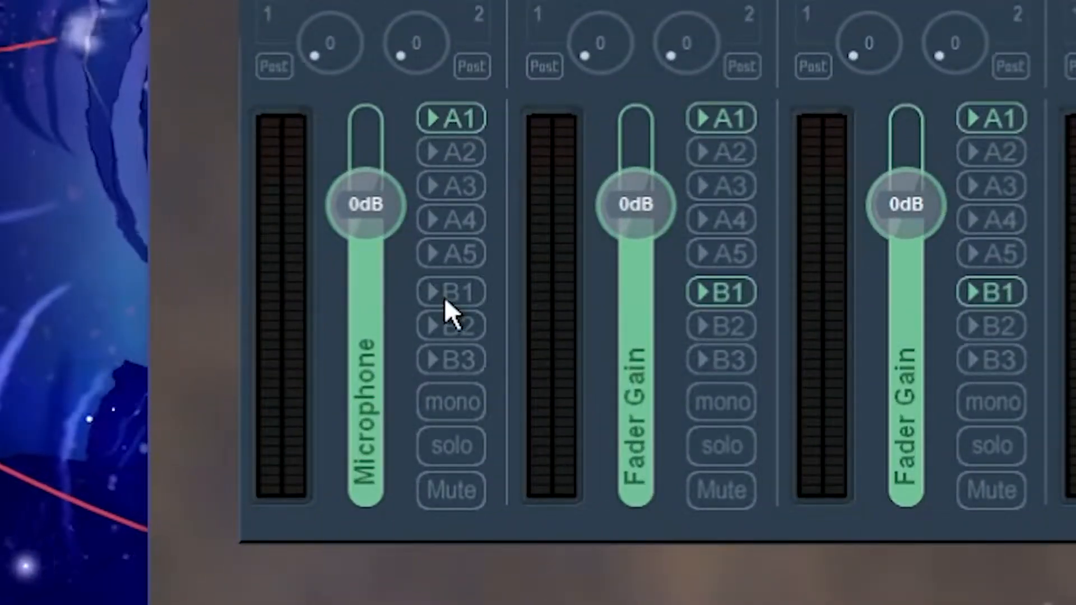
{"action": "left_click", "coordinate": [446, 363]}
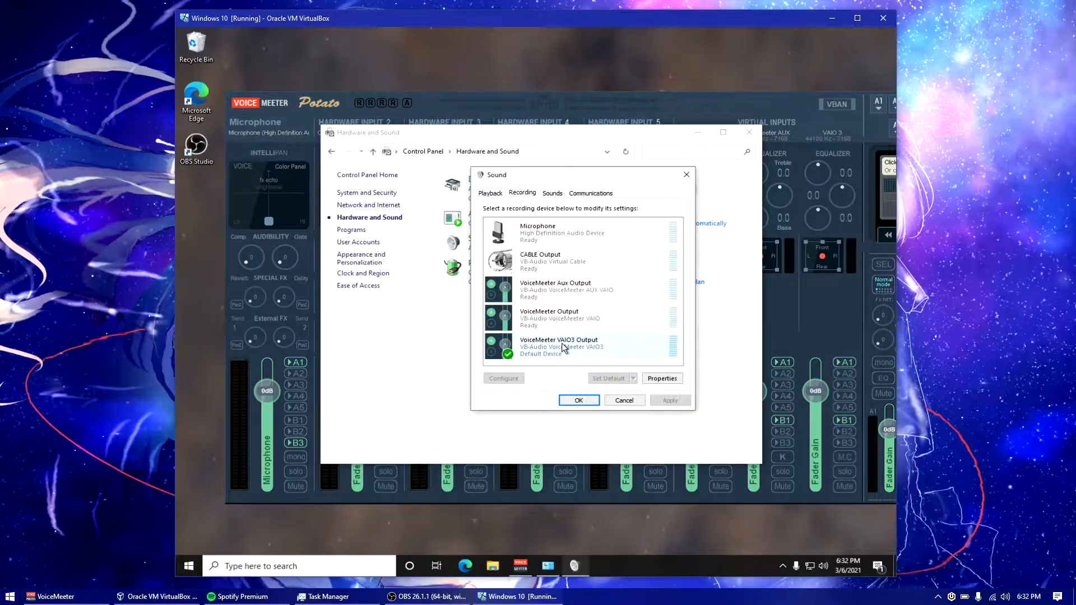
Rename the VoiceMeeter VAIO3 Output recording device as Microphone Voicemeeter in its properties and apply the change.
{"action": "left_click", "coordinate": [575, 346]}
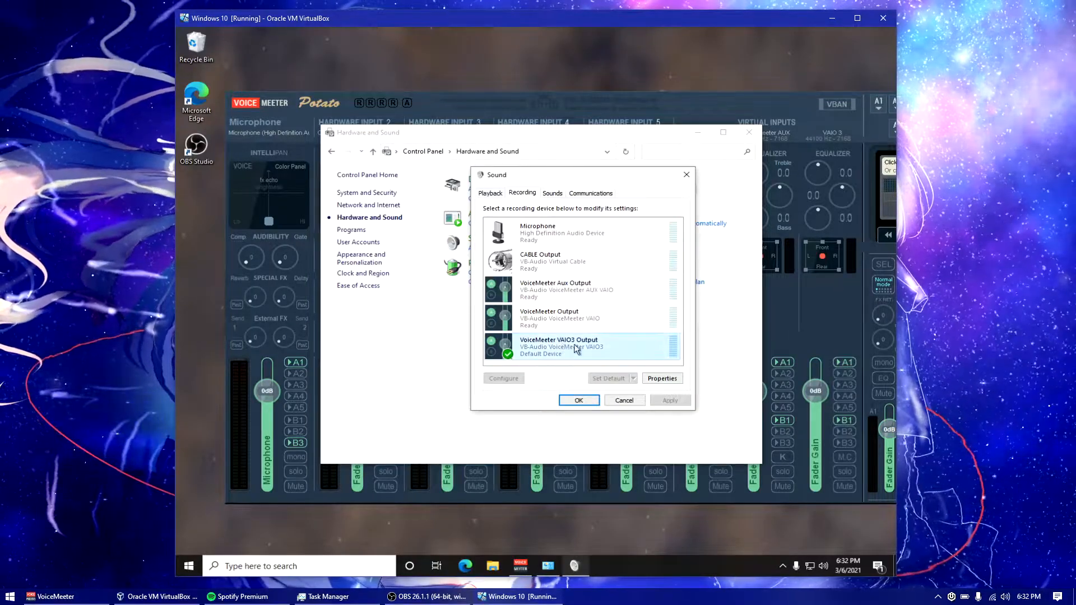
{"action": "left_click", "coordinate": [658, 376]}
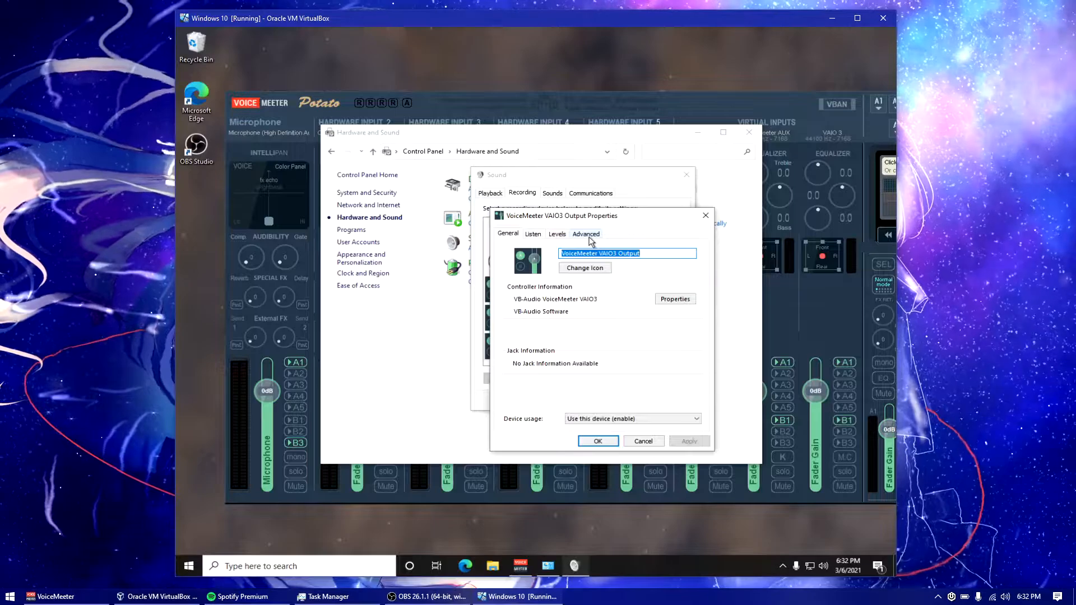
{"action": "type", "text": "Microphone Voicemeet"}
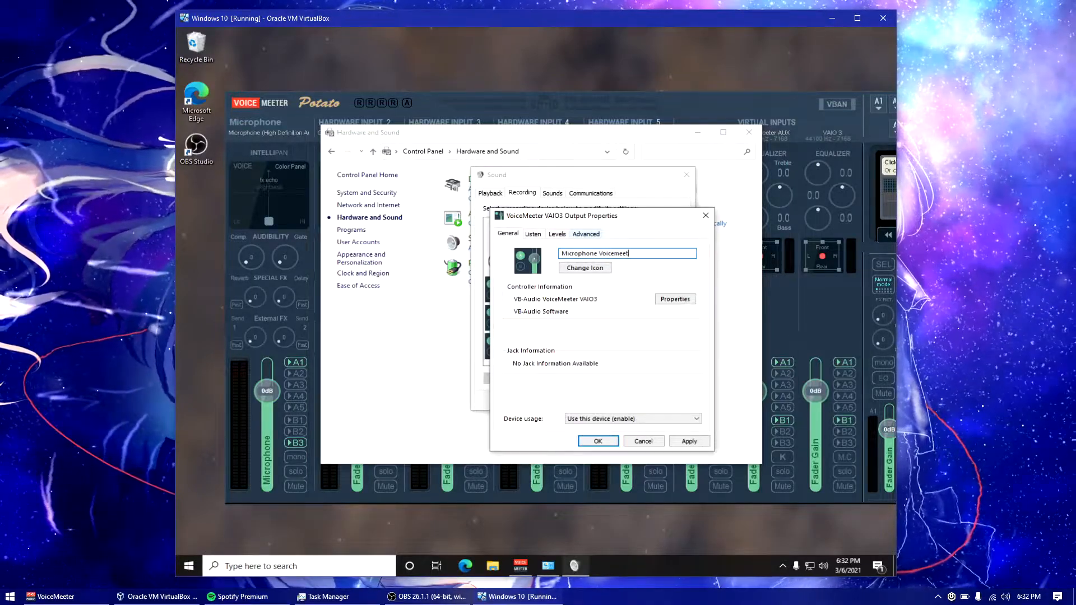
{"action": "left_click", "coordinate": [683, 441]}
{"action": "left_click", "coordinate": [598, 442]}
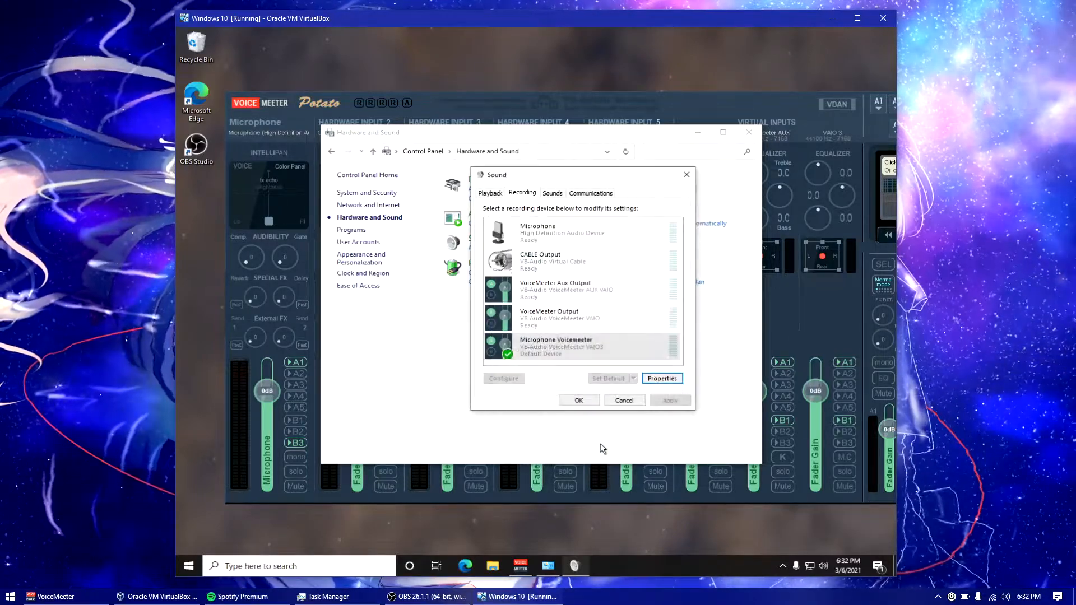
Rename the CABLE Input playback device as Headphones in its properties and confirm.
{"action": "left_click", "coordinate": [490, 192]}
{"action": "left_click", "coordinate": [537, 263]}
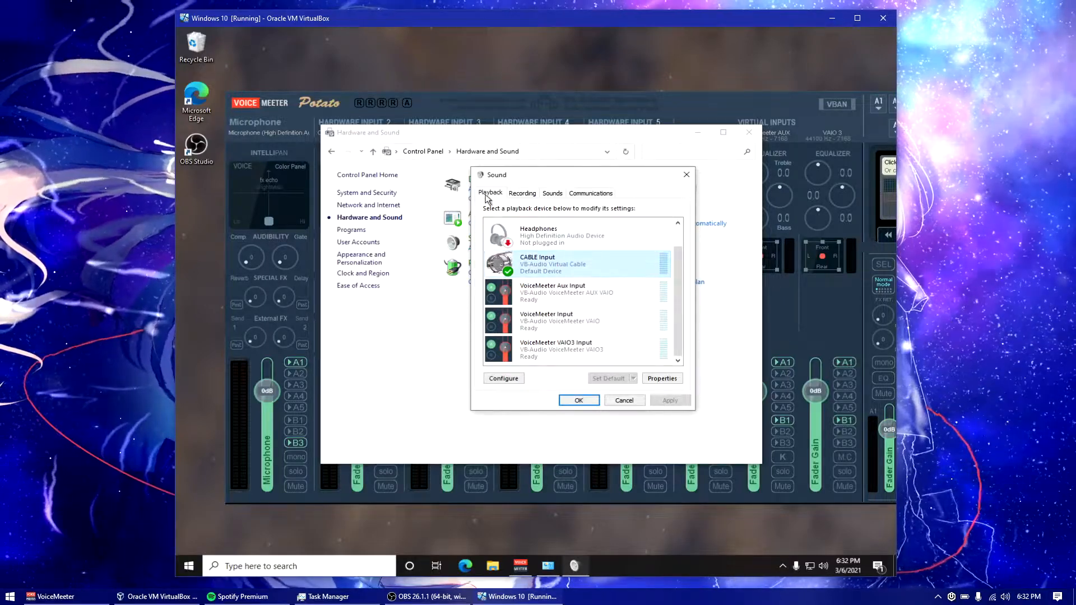
{"action": "left_click", "coordinate": [661, 378]}
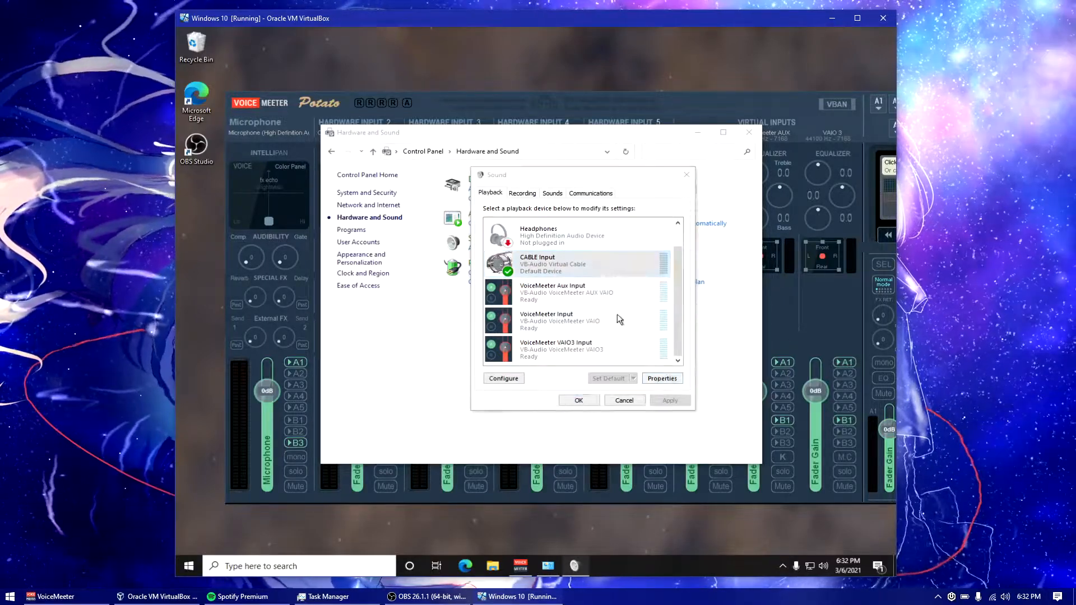
{"action": "type", "text": "Heads"}
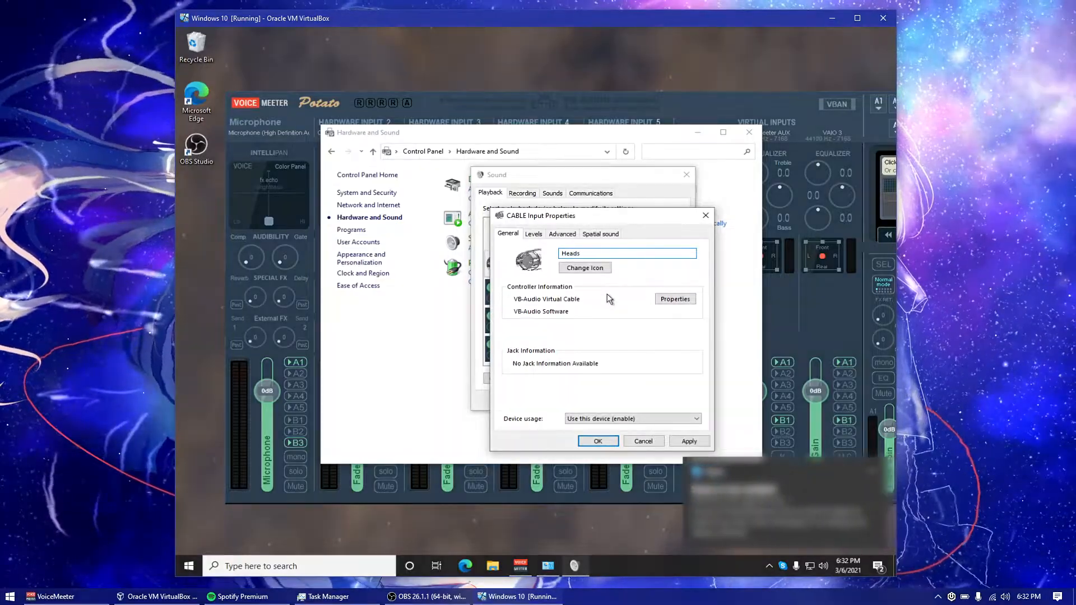
{"action": "type", "text": "phones"}
{"action": "key", "text": "Return"}
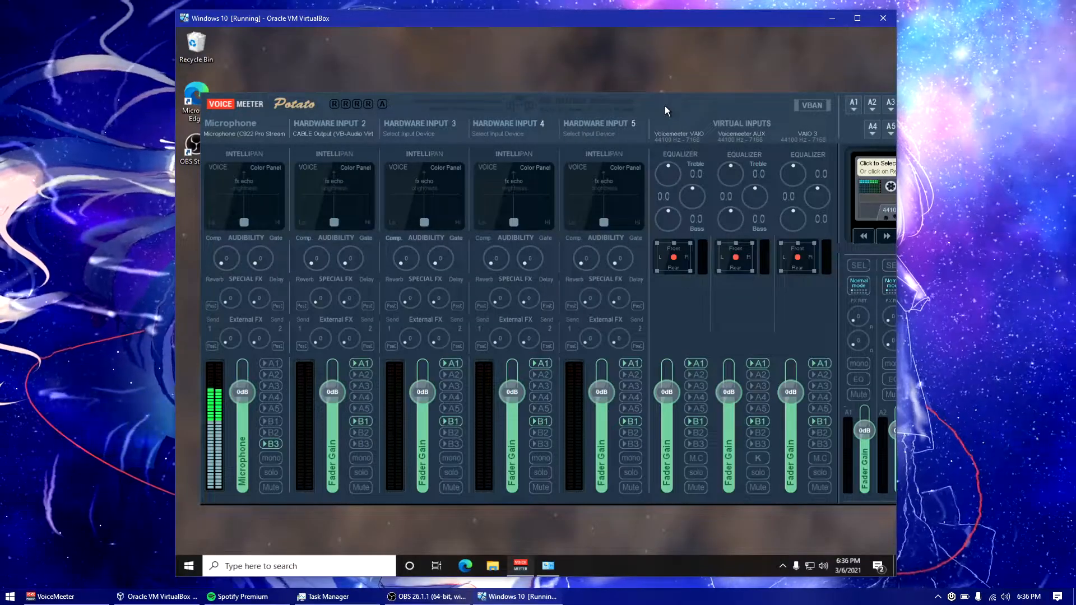
Review the input device choices for Voicemeeter's Microphone strip, keeping WDM: Microphone (C922 Pro Stream Webcam) selected.
{"action": "left_click_drag", "start_coordinate": [664, 105], "coordinate": [677, 106]}
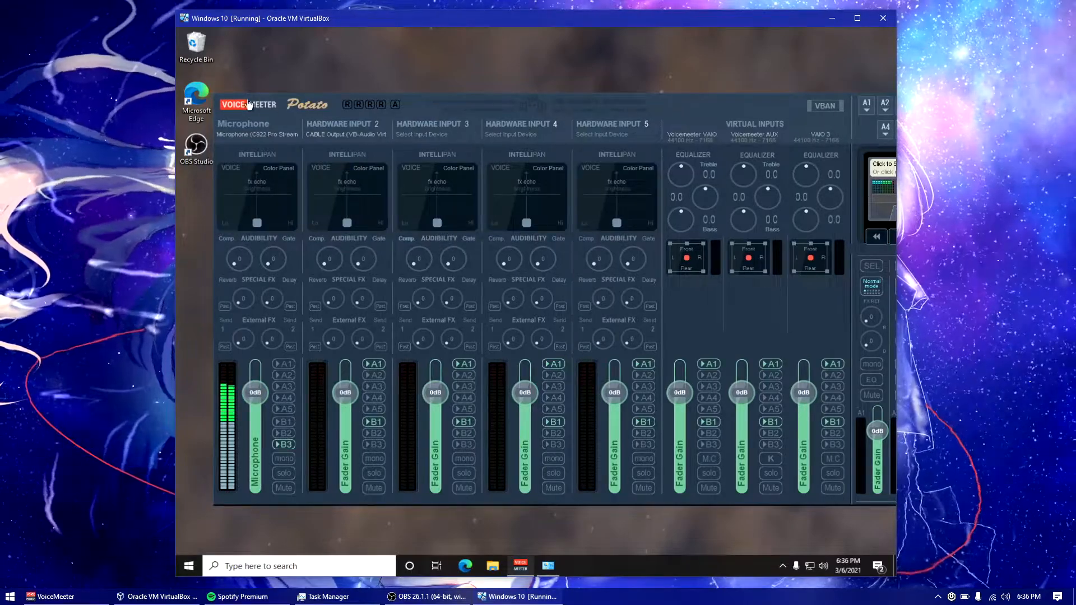
{"action": "left_click", "coordinate": [248, 133]}
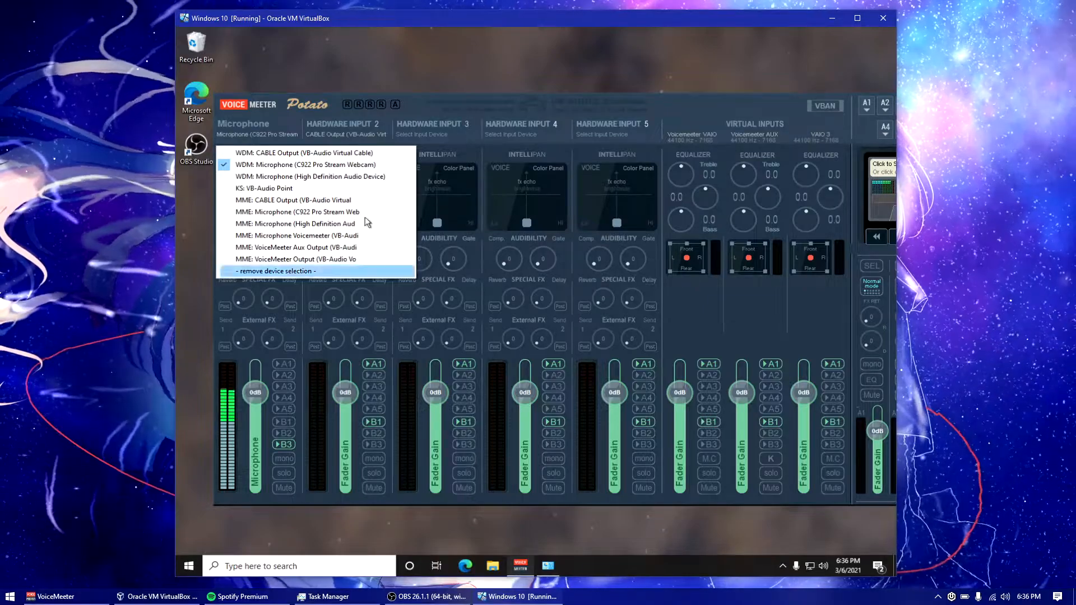
{"action": "left_click", "coordinate": [698, 99]}
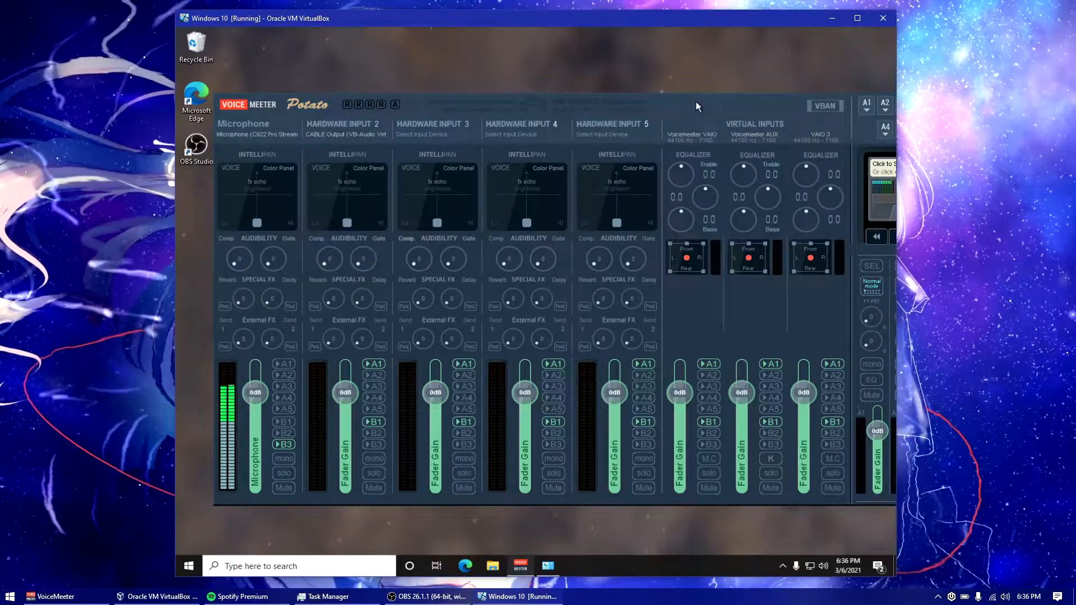
{"action": "left_click", "coordinate": [257, 137]}
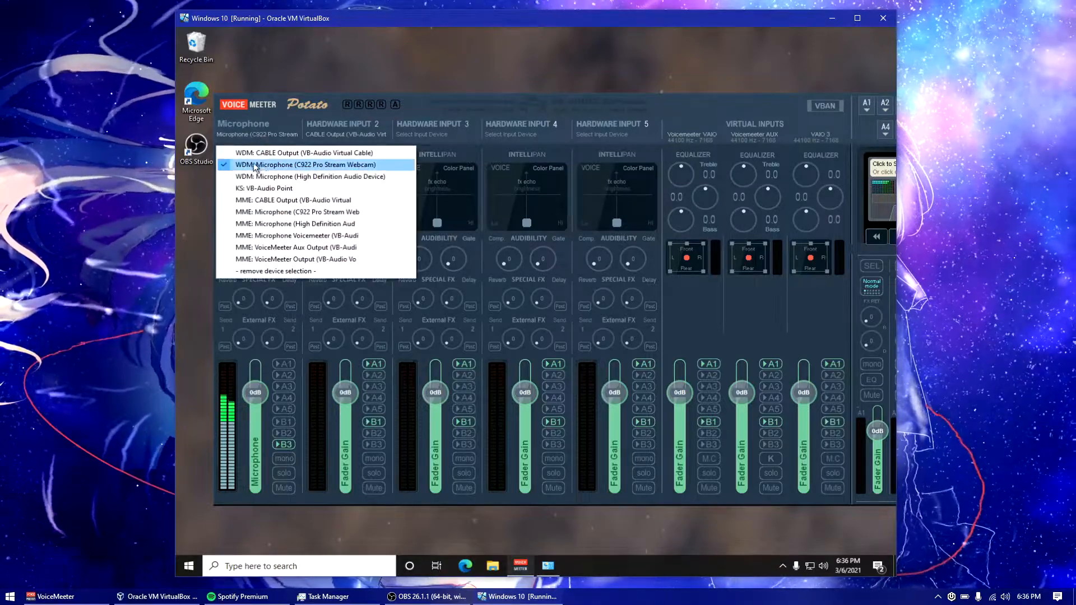
{"action": "left_click", "coordinate": [413, 97]}
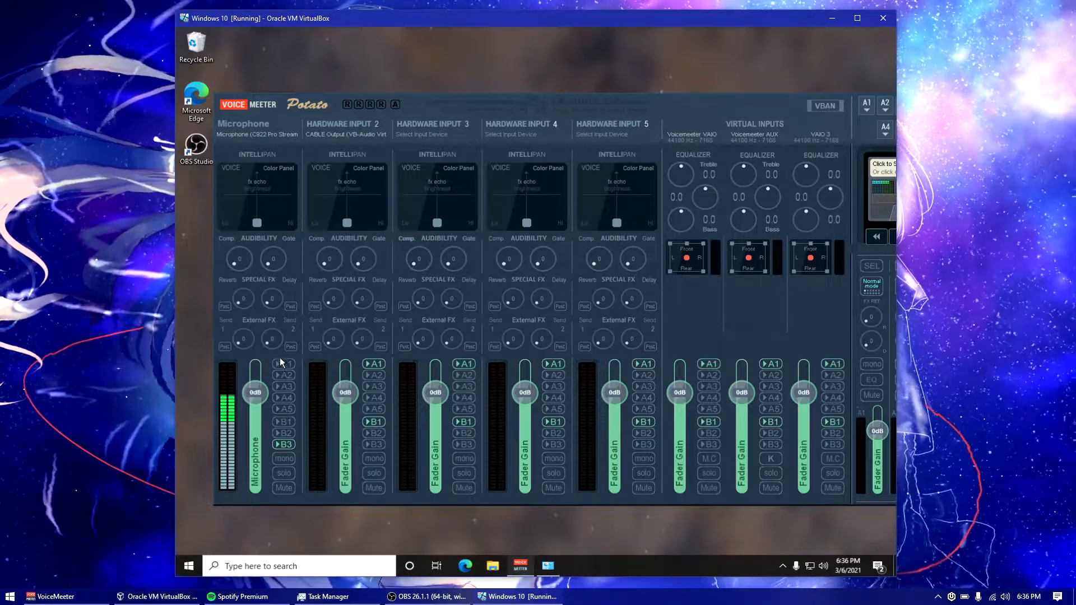
Review the A1 hardware output choices in Voicemeeter, keeping WDM: Speakers (High Definition Audio Device) selected.
{"action": "left_click_drag", "start_coordinate": [742, 100], "coordinate": [482, 107]}
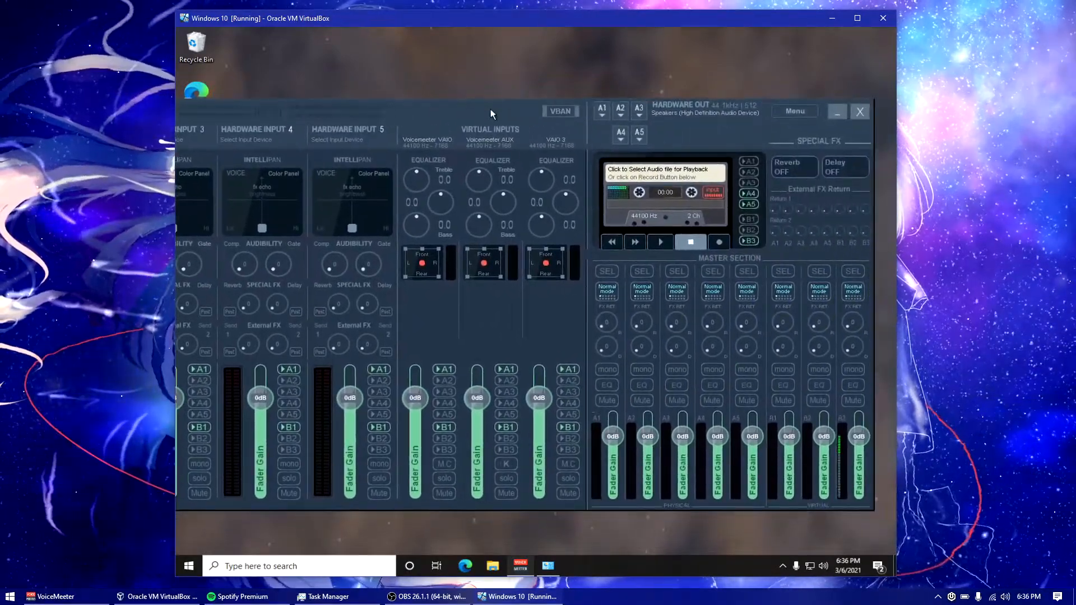
{"action": "left_click", "coordinate": [599, 111]}
{"action": "left_click", "coordinate": [599, 111]}
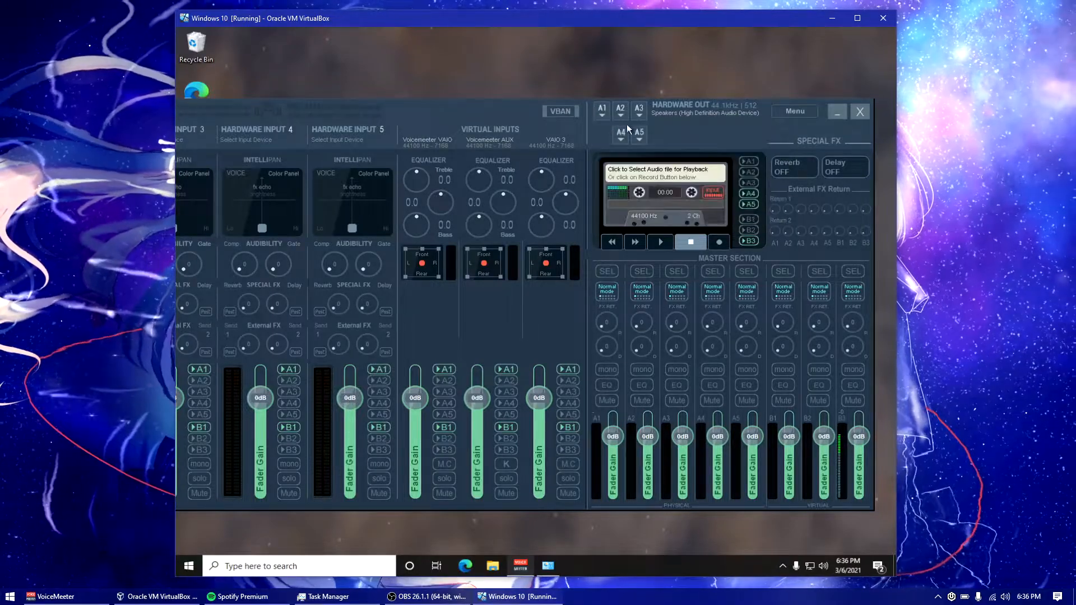
{"action": "left_click", "coordinate": [599, 111]}
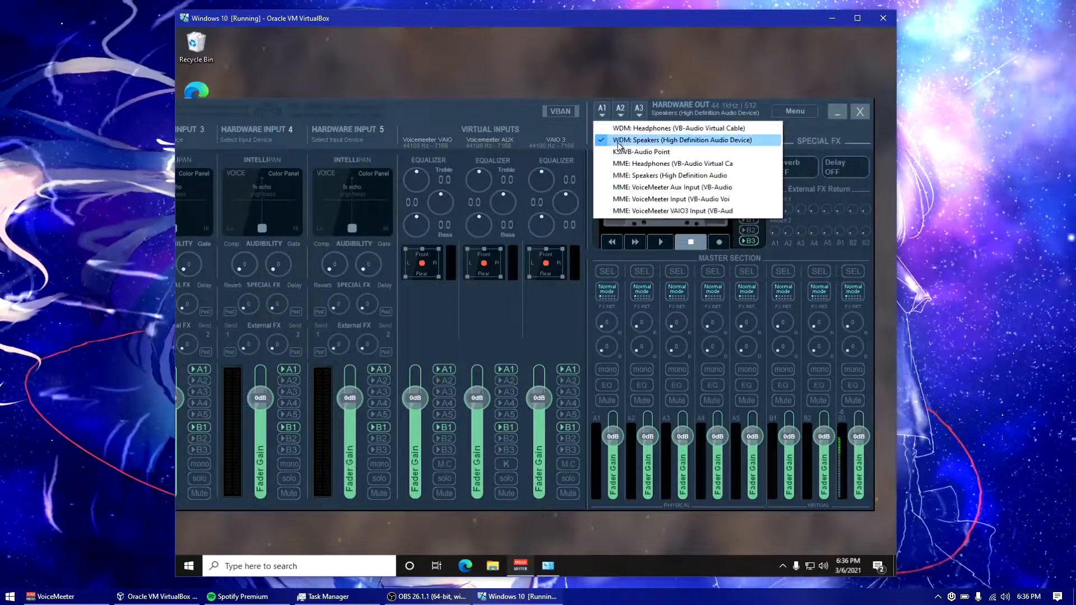
{"action": "left_click_drag", "start_coordinate": [466, 113], "coordinate": [698, 98]}
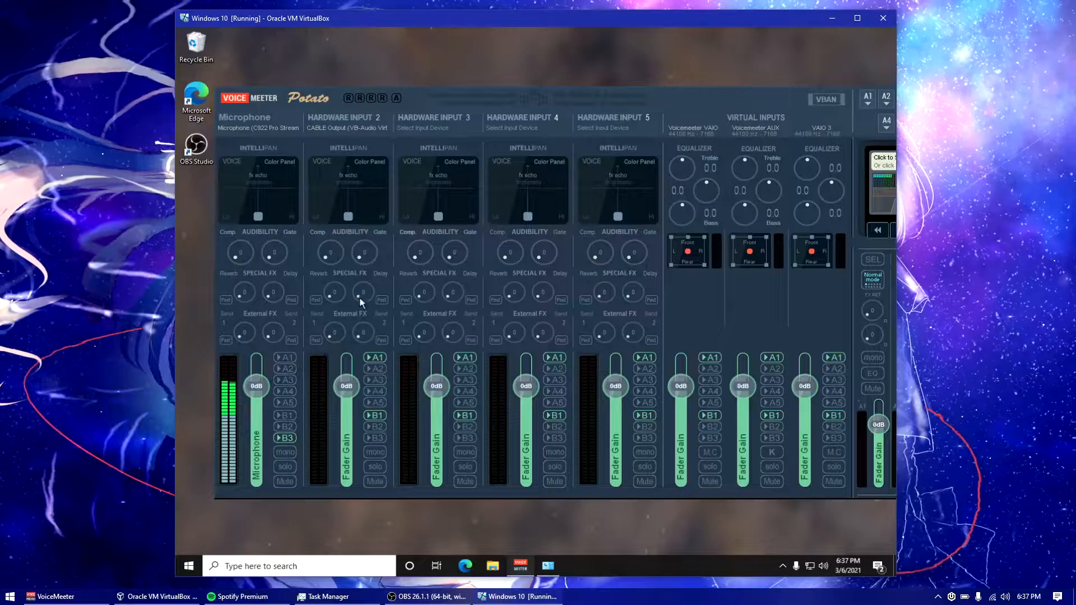
Switch to Microsoft Edge, open Discord's Voice & Video settings and allow the site to use the microphone.
{"action": "left_click", "coordinate": [465, 566]}
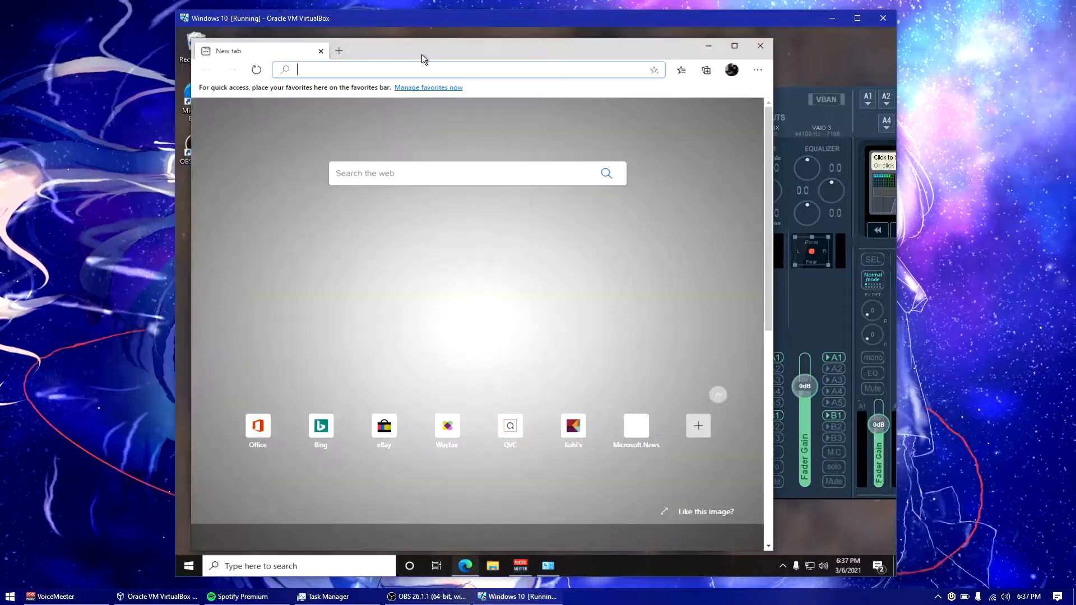
{"action": "left_click_drag", "start_coordinate": [421, 54], "coordinate": [465, 78]}
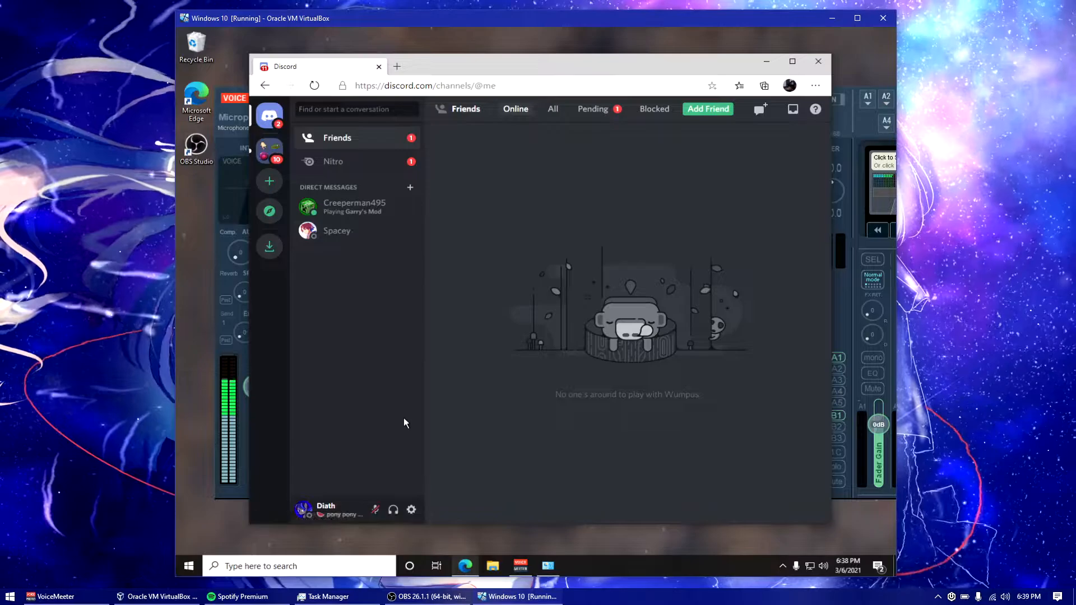
{"action": "left_click", "coordinate": [411, 509]}
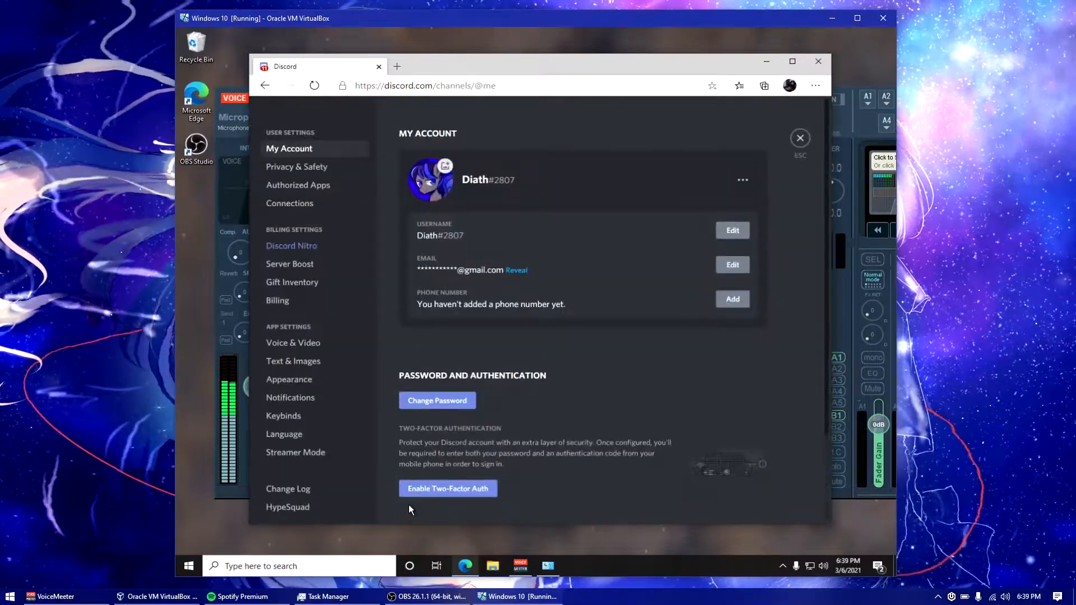
{"action": "left_click", "coordinate": [298, 343]}
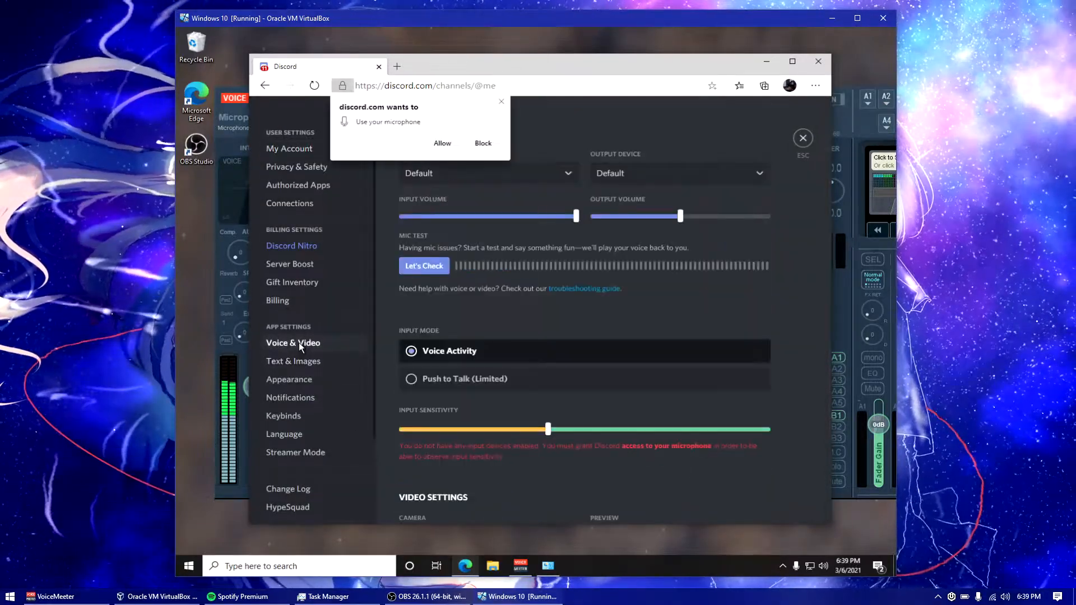
{"action": "left_click", "coordinate": [442, 143]}
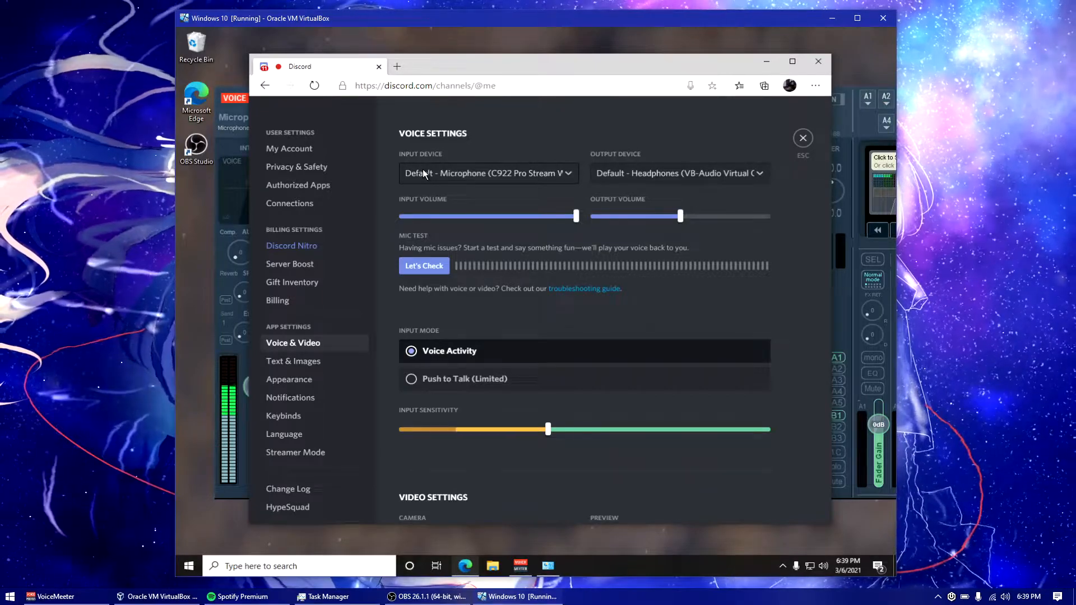
Switch to Voicemeeter to check the Microphone strip's B3 routing, and return to Discord's voice settings.
{"action": "left_click", "coordinate": [222, 129]}
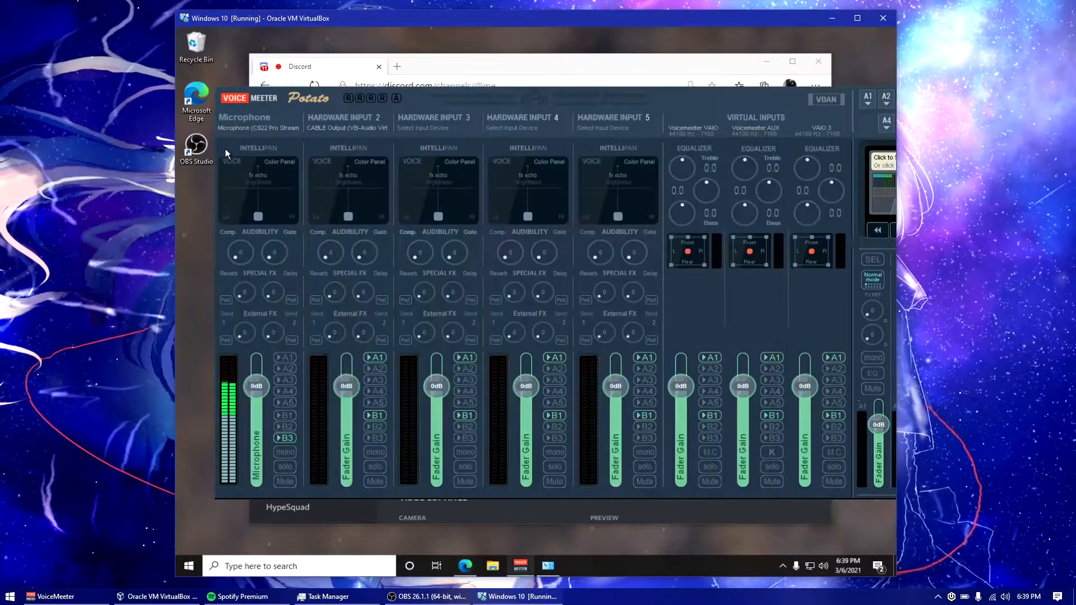
{"action": "left_click", "coordinate": [284, 436]}
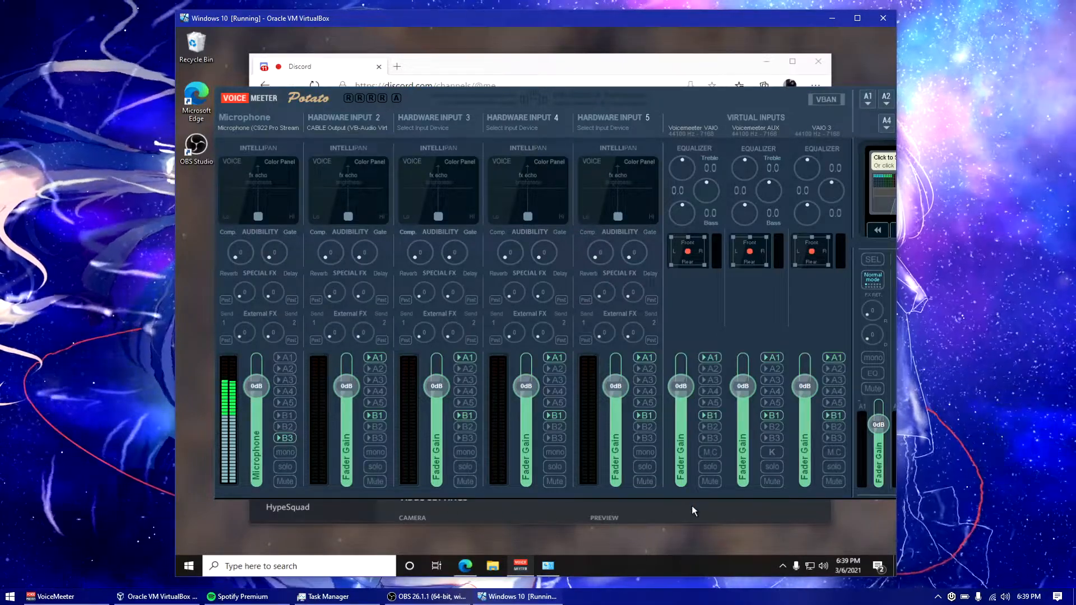
{"action": "left_click", "coordinate": [691, 505]}
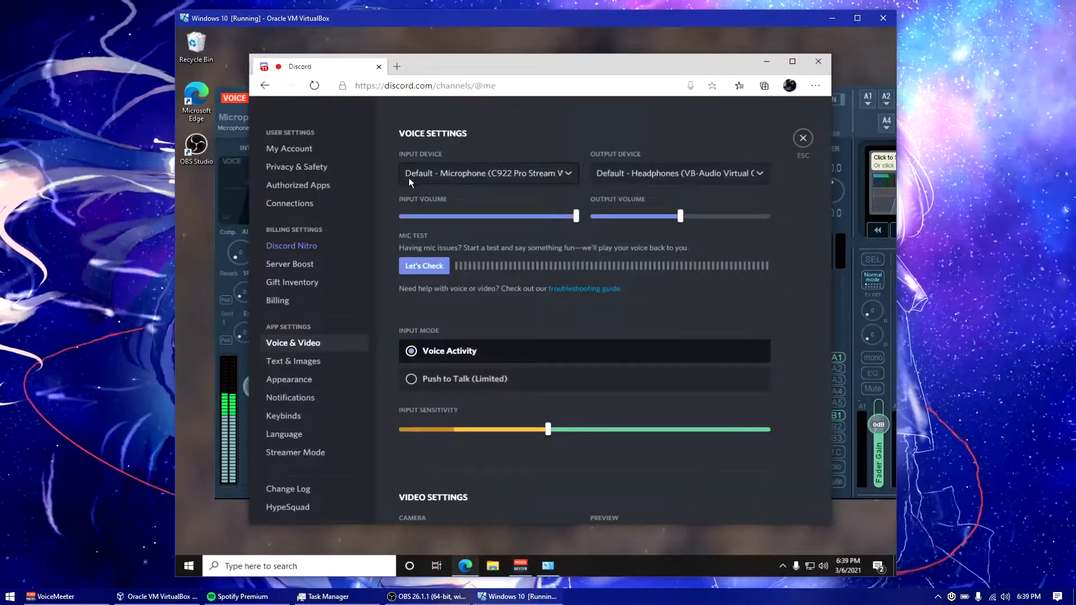
Set Microphone Voicemeeter (VB-Audio VoiceMeeter VAIO3) as the default recording device in the Windows Sound settings.
{"action": "left_click", "coordinate": [549, 566]}
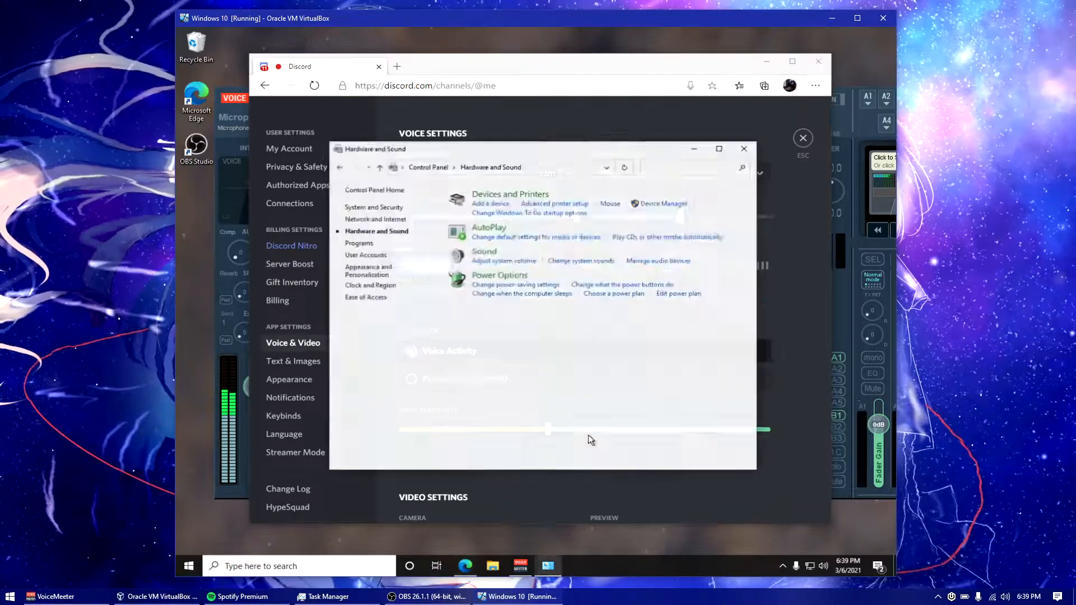
{"action": "left_click", "coordinate": [476, 238]}
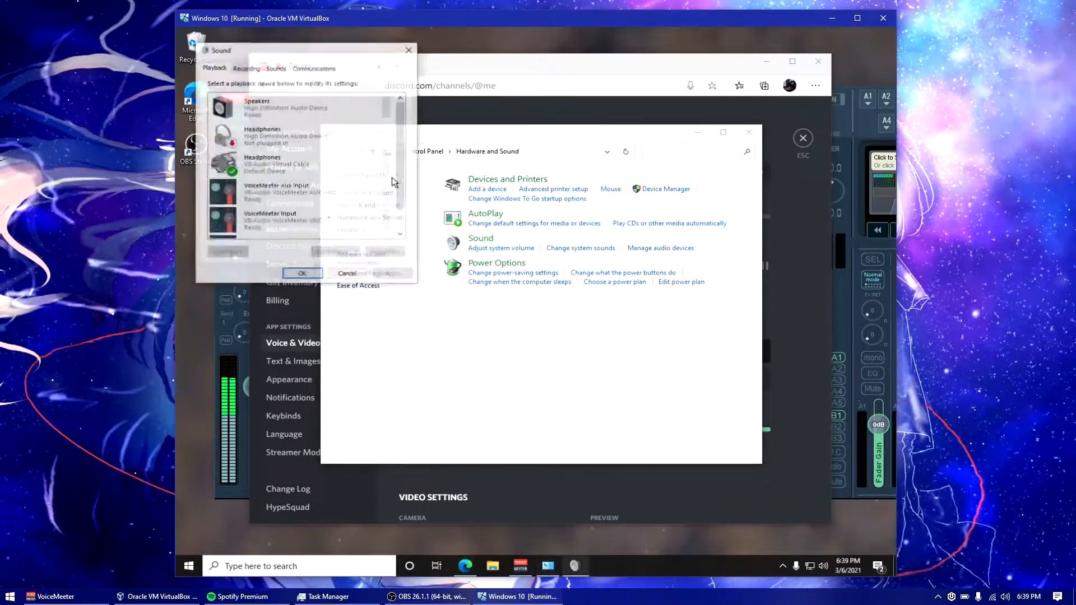
{"action": "left_click", "coordinate": [429, 168]}
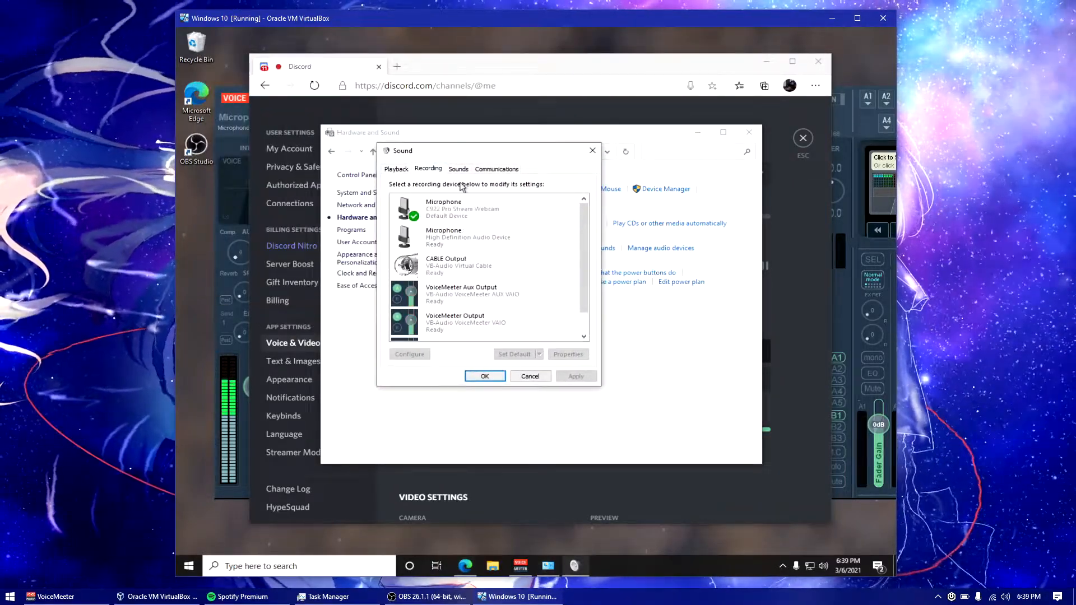
{"action": "scroll", "coordinate": [587, 250], "scroll_direction": "down", "scroll_amount": 1}
{"action": "scroll", "coordinate": [587, 249], "scroll_direction": "down", "scroll_amount": 1}
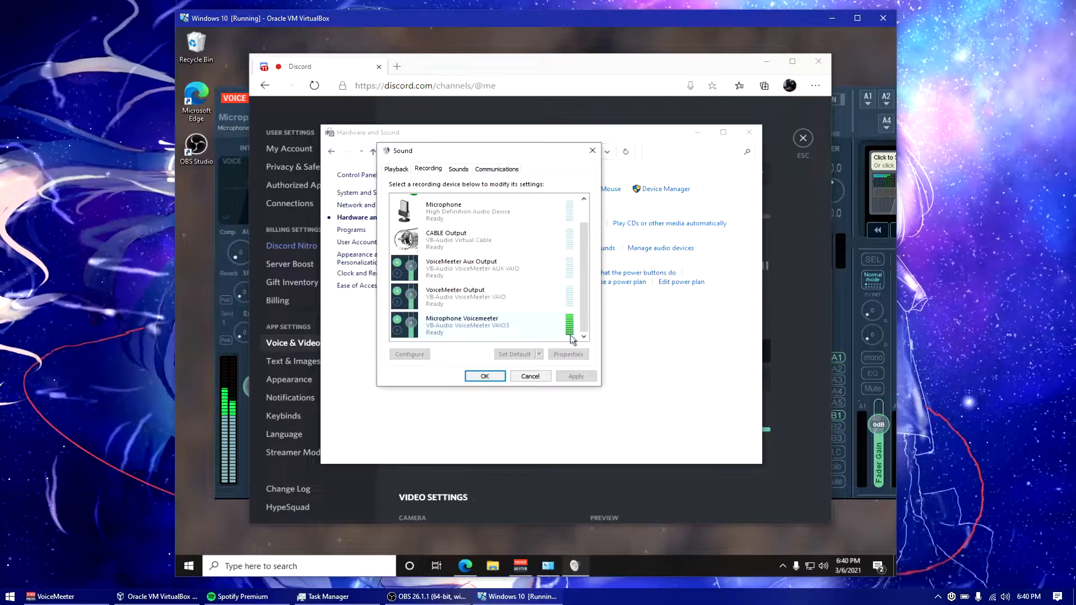
{"action": "left_click", "coordinate": [535, 326]}
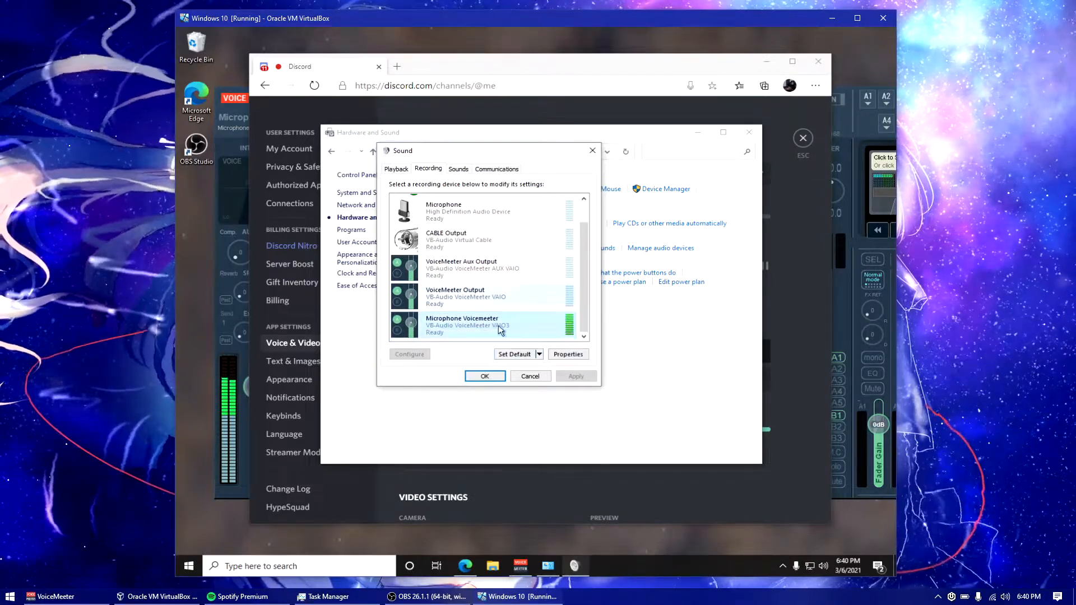
{"action": "left_click", "coordinate": [515, 354]}
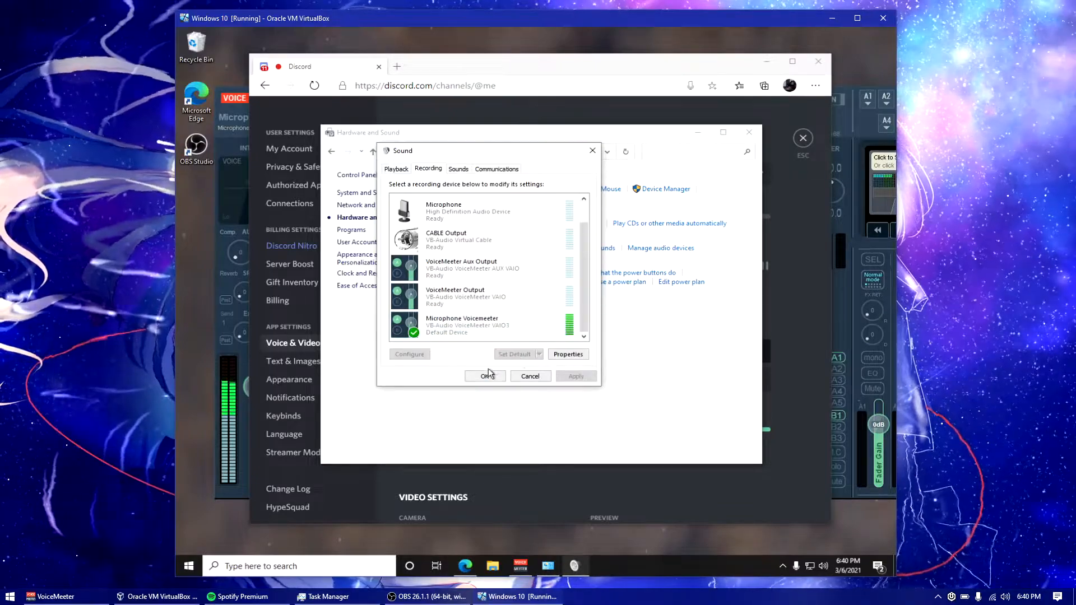
Set Discord's input device to Microphone Voicemeeter (VB-Audio VoiceMeeter VAIO3).
{"action": "left_click", "coordinate": [604, 69]}
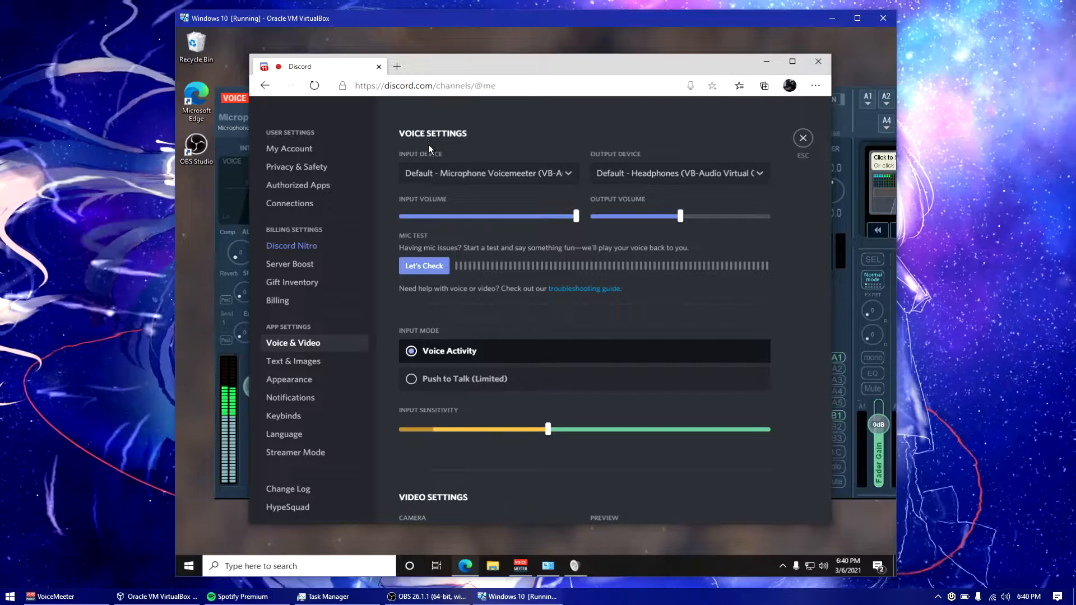
{"action": "left_click", "coordinate": [434, 168]}
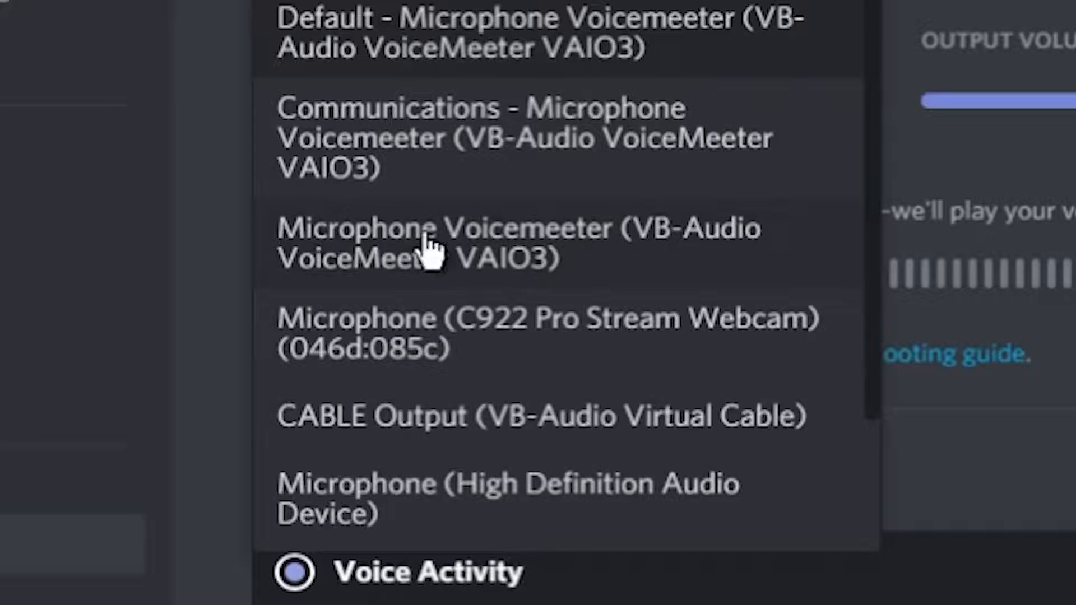
{"action": "left_click", "coordinate": [595, 230]}
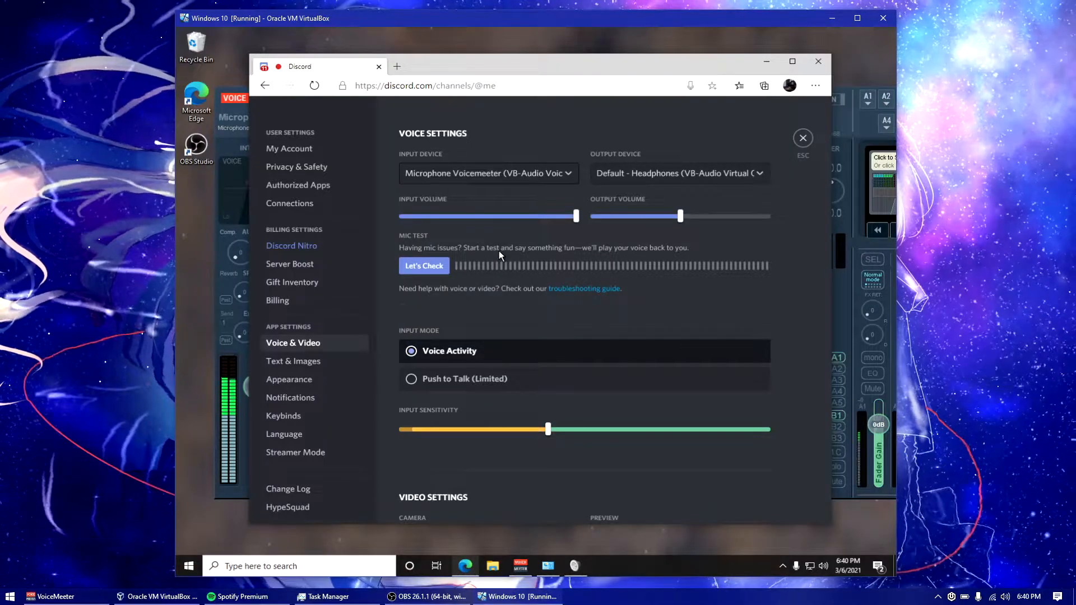
Set Discord's output device to VoiceMeeter VAIO3 Input (VB-Audio VoiceMeeter VAIO3) and close the settings.
{"action": "left_click", "coordinate": [635, 173]}
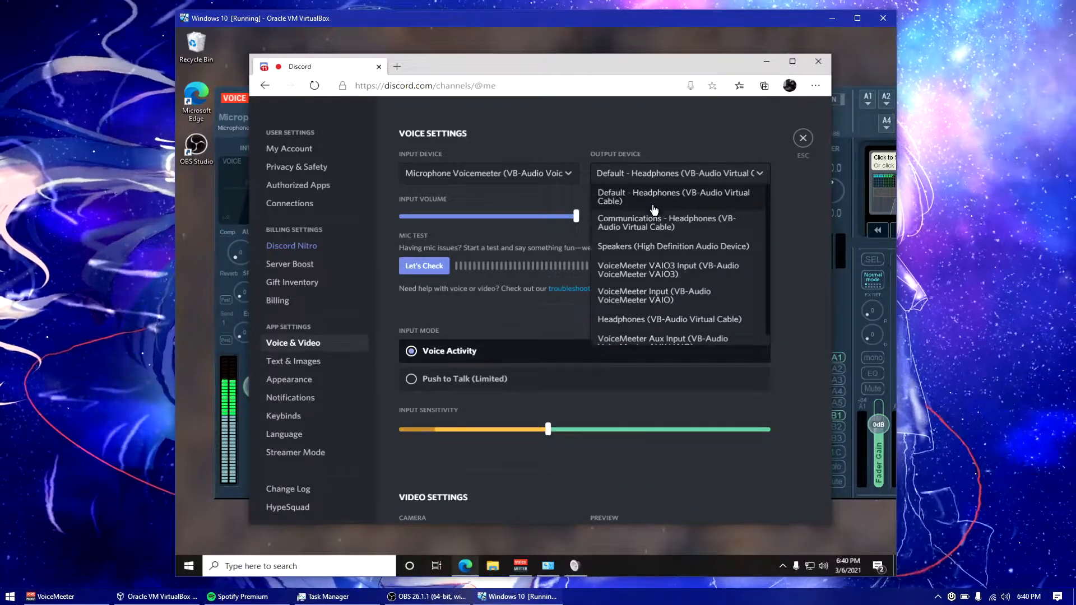
{"action": "left_click", "coordinate": [607, 196]}
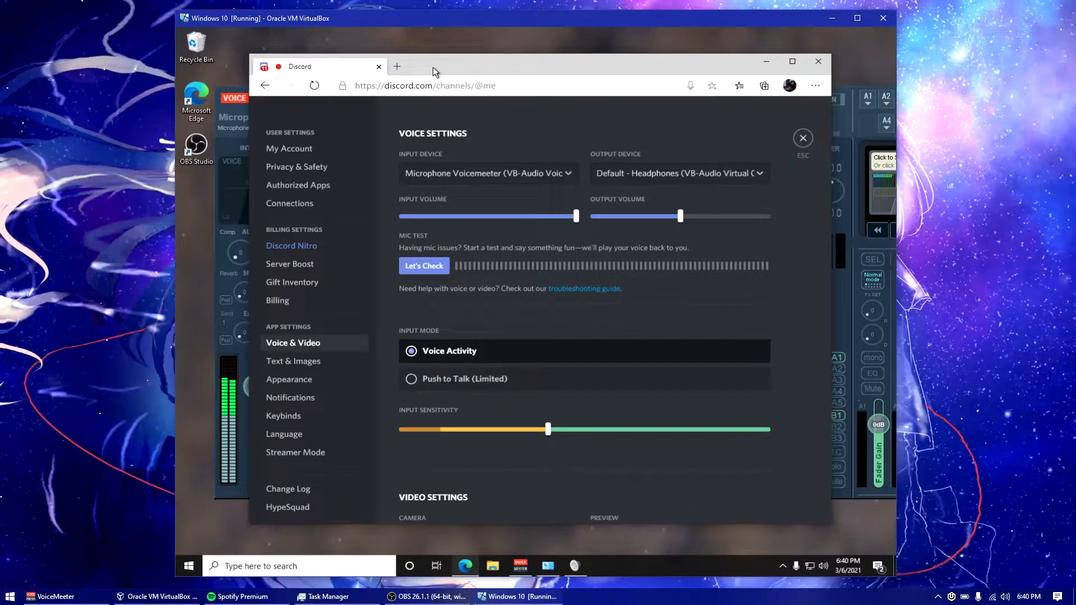
{"action": "left_click", "coordinate": [647, 176]}
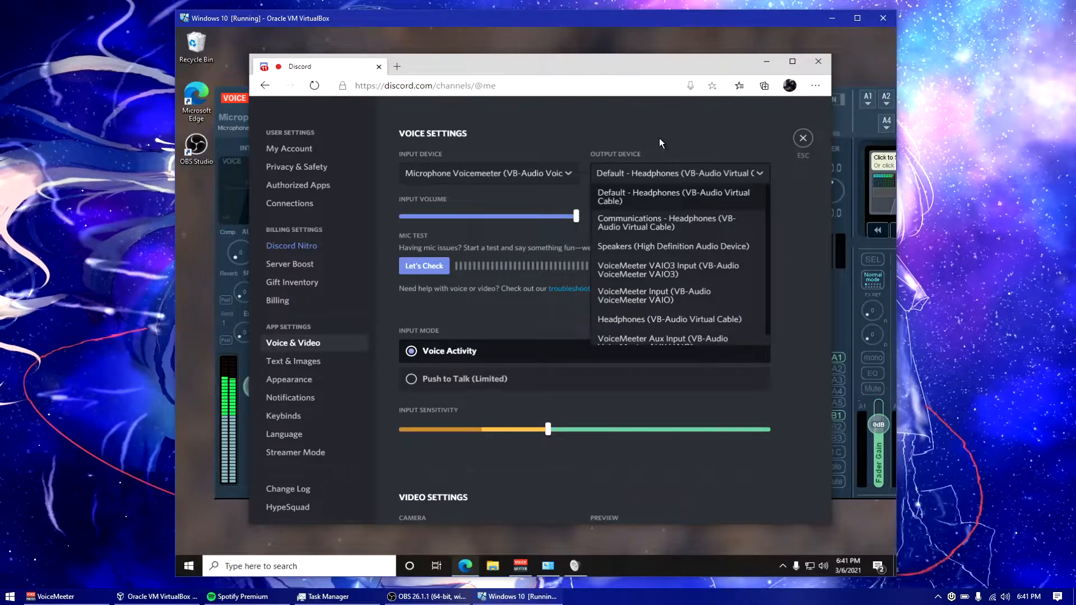
{"action": "scroll", "coordinate": [677, 160], "scroll_direction": "down", "scroll_amount": 1}
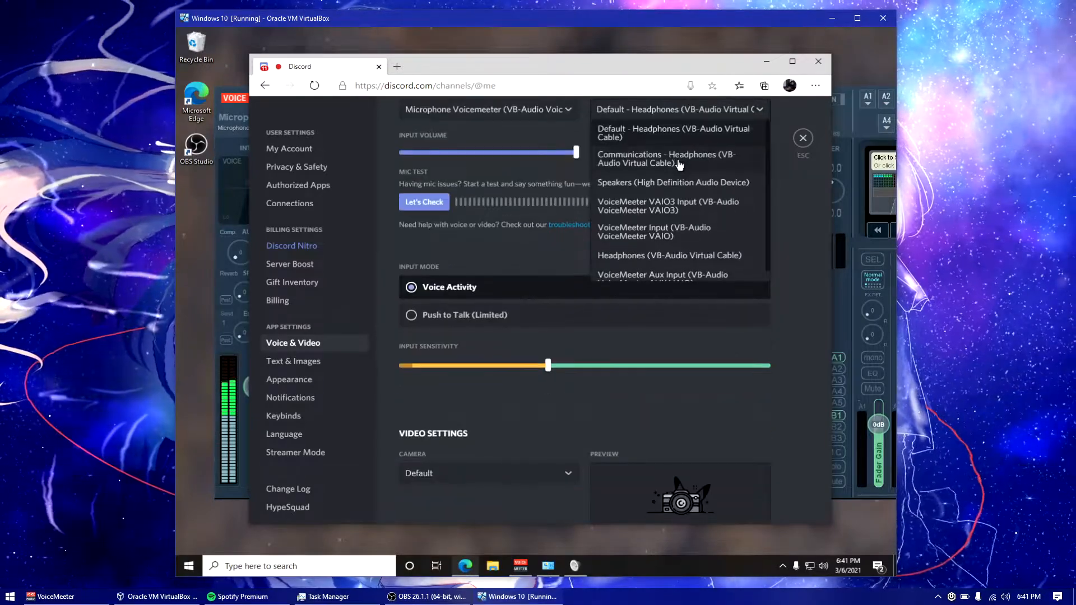
{"action": "scroll", "coordinate": [679, 164], "scroll_direction": "up", "scroll_amount": 1}
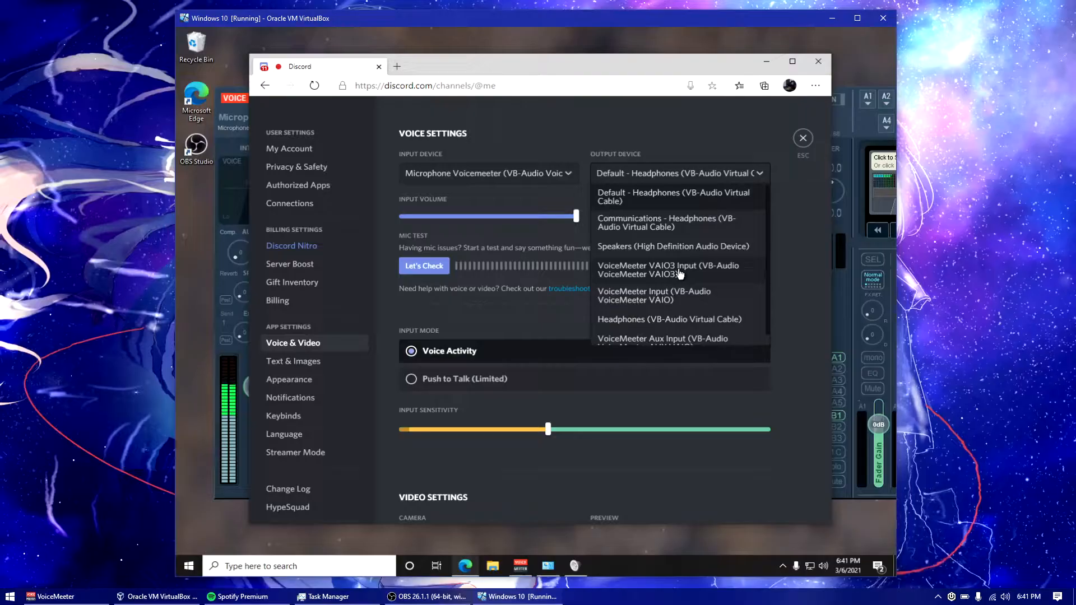
{"action": "left_click", "coordinate": [602, 336]}
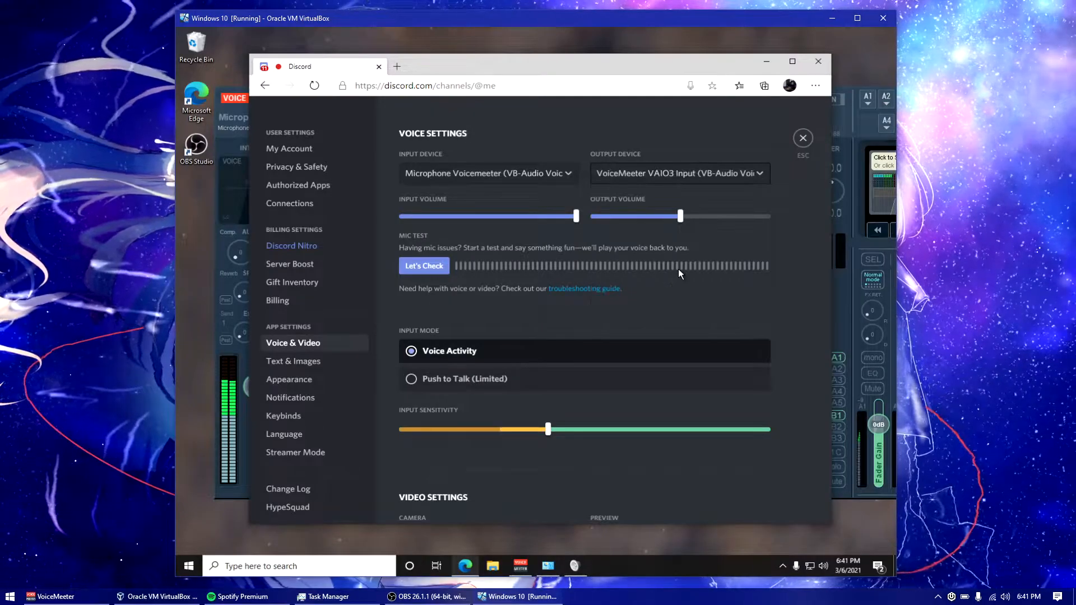
{"action": "scroll", "coordinate": [542, 233], "scroll_direction": "down", "scroll_amount": 6}
{"action": "scroll", "coordinate": [541, 232], "scroll_direction": "up", "scroll_amount": 6}
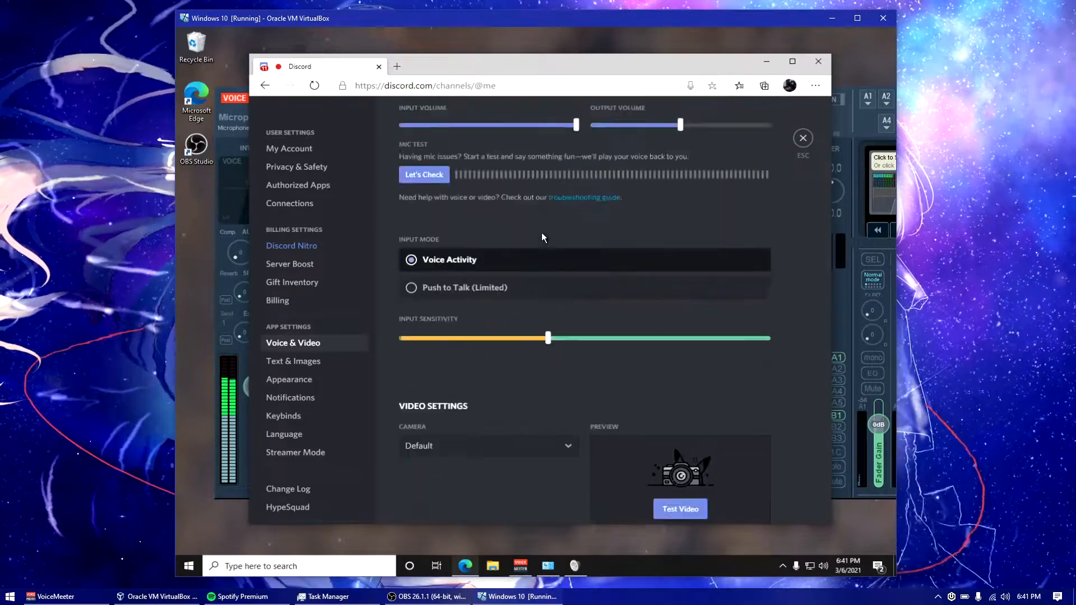
{"action": "left_click", "coordinate": [802, 138]}
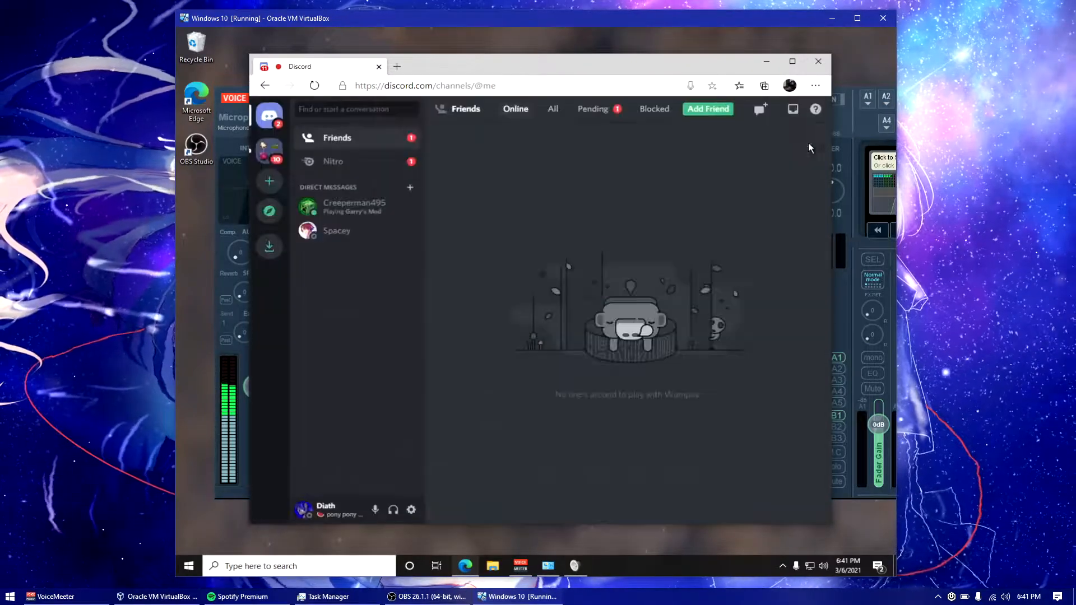
{"action": "left_click_drag", "start_coordinate": [650, 67], "coordinate": [602, 66]}
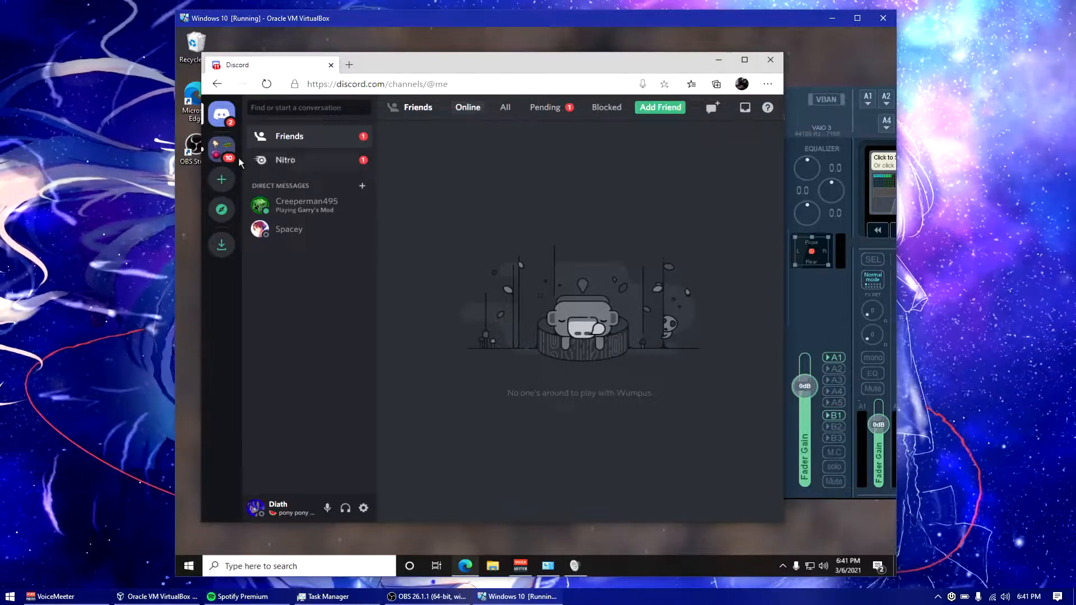
{"action": "left_click", "coordinate": [224, 150]}
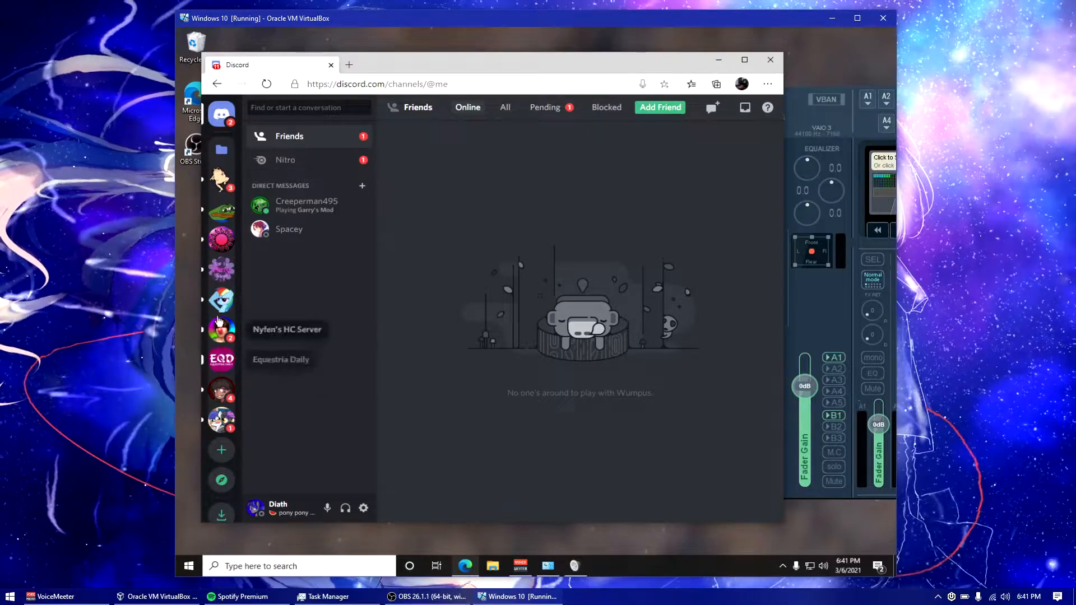
{"action": "left_click_drag", "start_coordinate": [485, 65], "coordinate": [483, 87]}
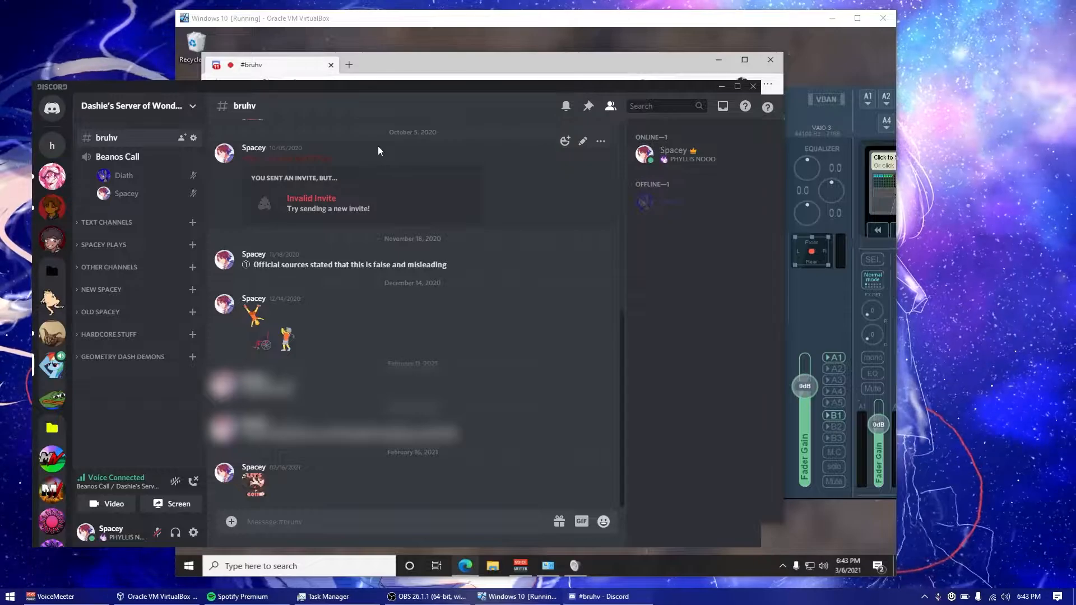
View the Beanos Call participants in the host's Discord app and return to Discord in the virtual machine.
{"action": "left_click", "coordinate": [163, 180]}
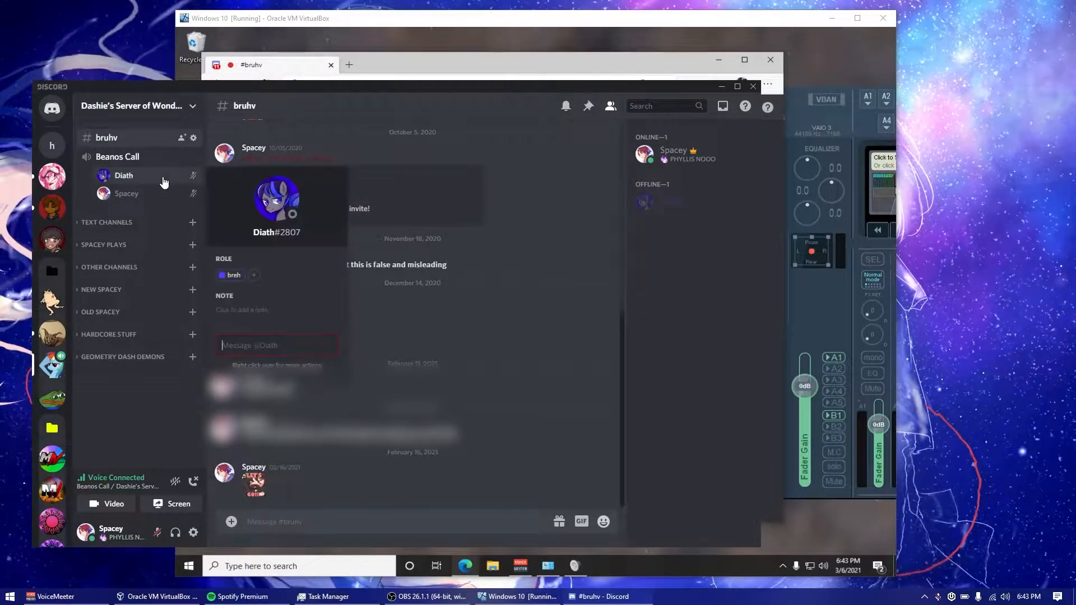
{"action": "left_click", "coordinate": [175, 194]}
{"action": "left_click", "coordinate": [438, 260]}
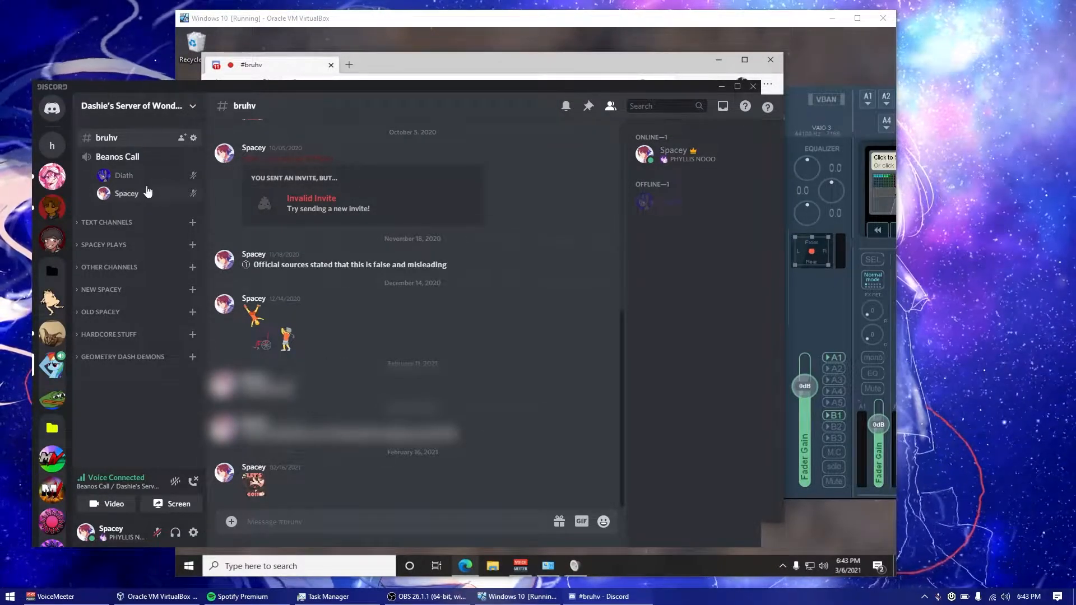
{"action": "left_click", "coordinate": [414, 19]}
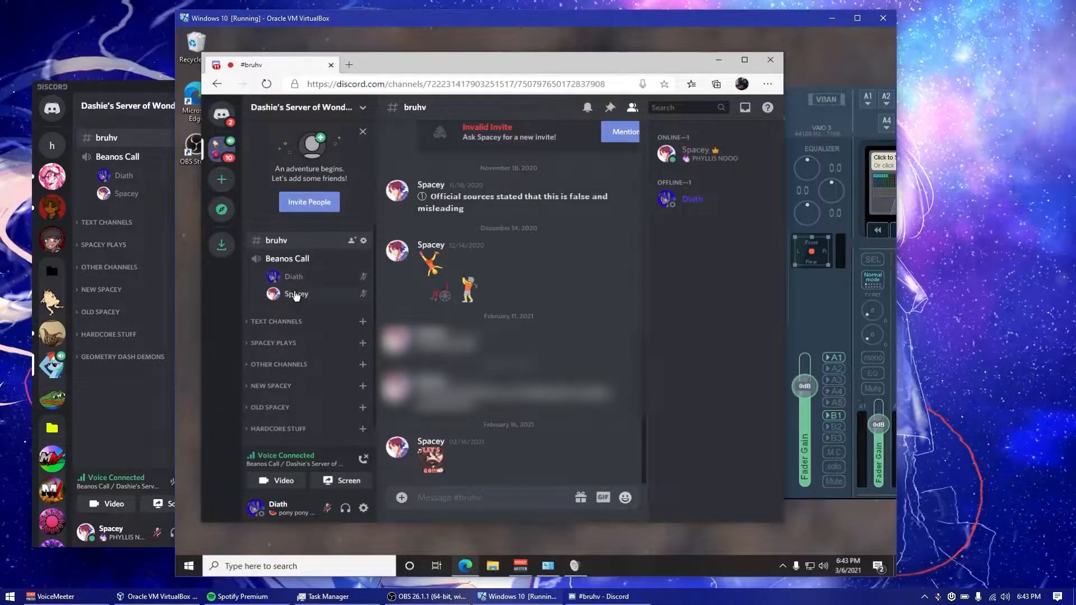
View the second Beanos Call participant's profile, close it, and shift Voicemeeter so that all its virtual inputs show.
{"action": "left_click", "coordinate": [293, 296]}
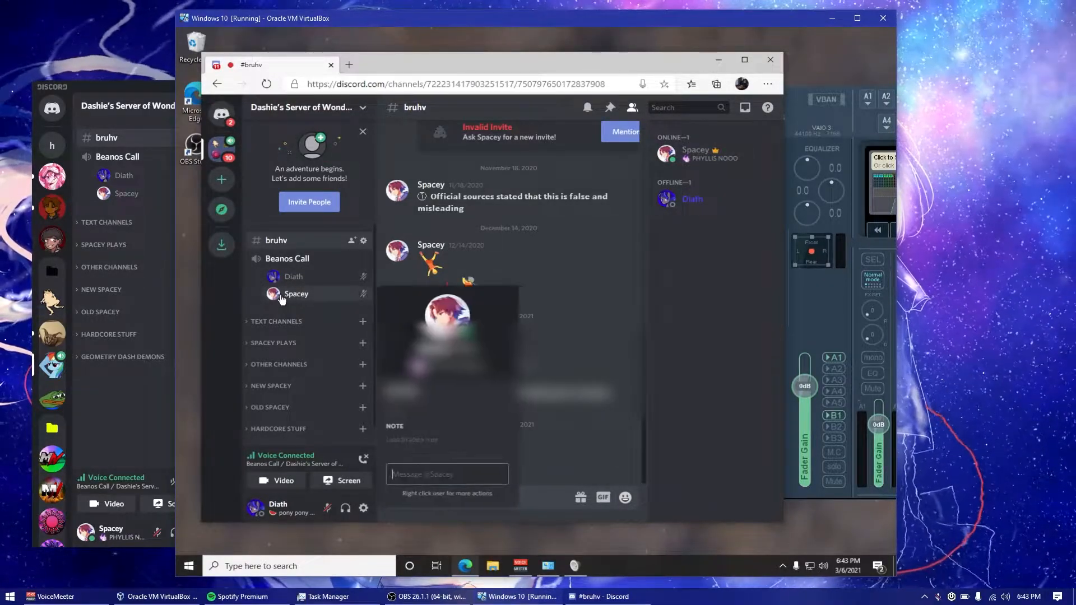
{"action": "left_click", "coordinate": [310, 301]}
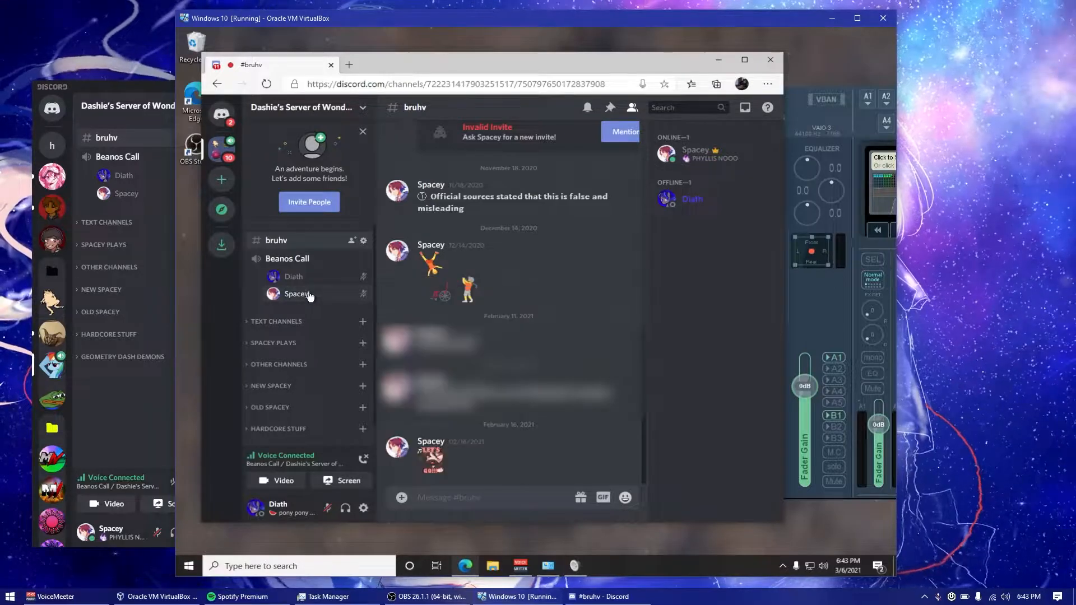
{"action": "left_click", "coordinate": [798, 117]}
{"action": "left_click_drag", "start_coordinate": [798, 117], "coordinate": [680, 129]}
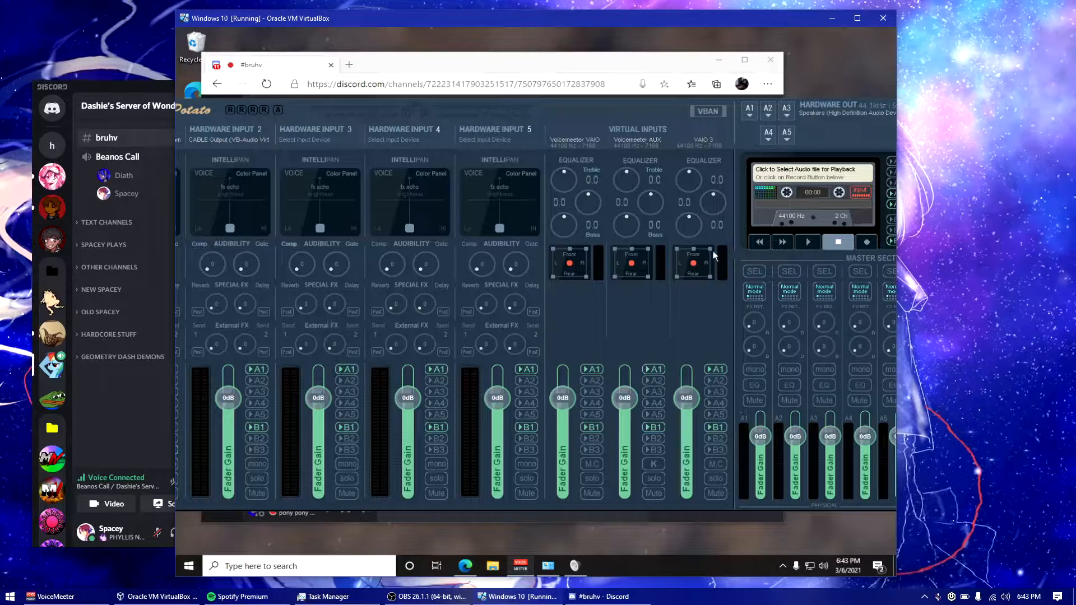
Unmute the microphone in the host's Discord app and watch the VAIO 3 level in the virtual machine's Voicemeeter.
{"action": "left_click", "coordinate": [132, 92]}
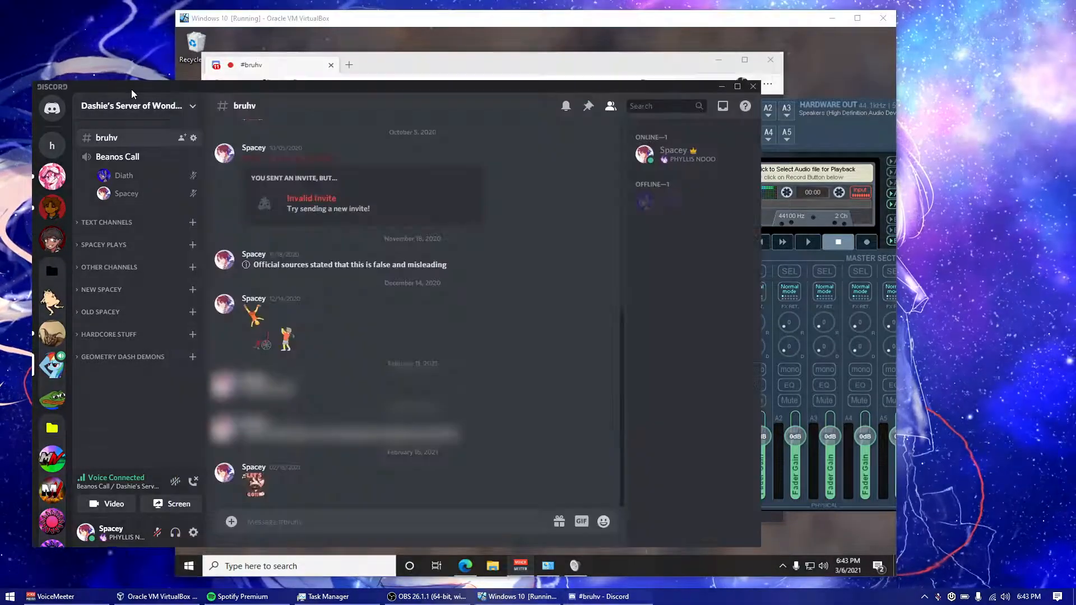
{"action": "left_click", "coordinate": [158, 532]}
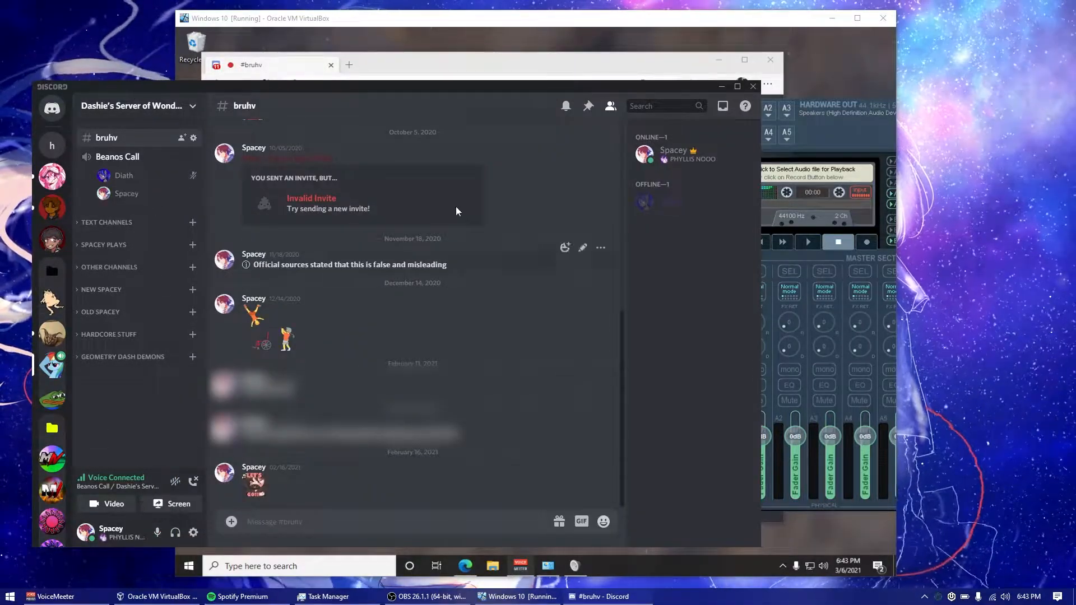
{"action": "left_click", "coordinate": [799, 258]}
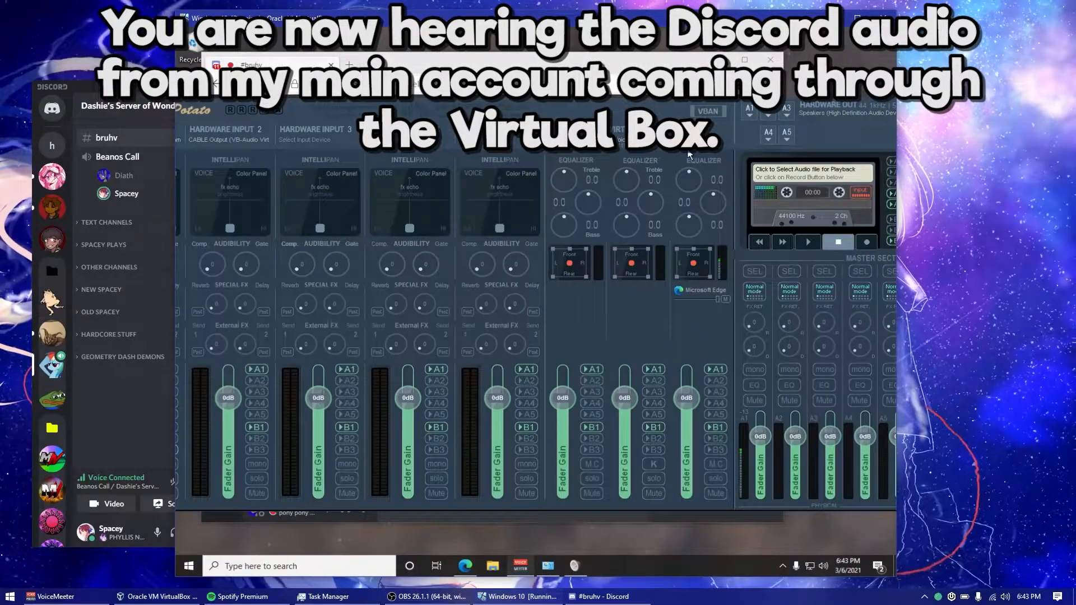
{"action": "left_click_drag", "start_coordinate": [297, 114], "coordinate": [431, 102]}
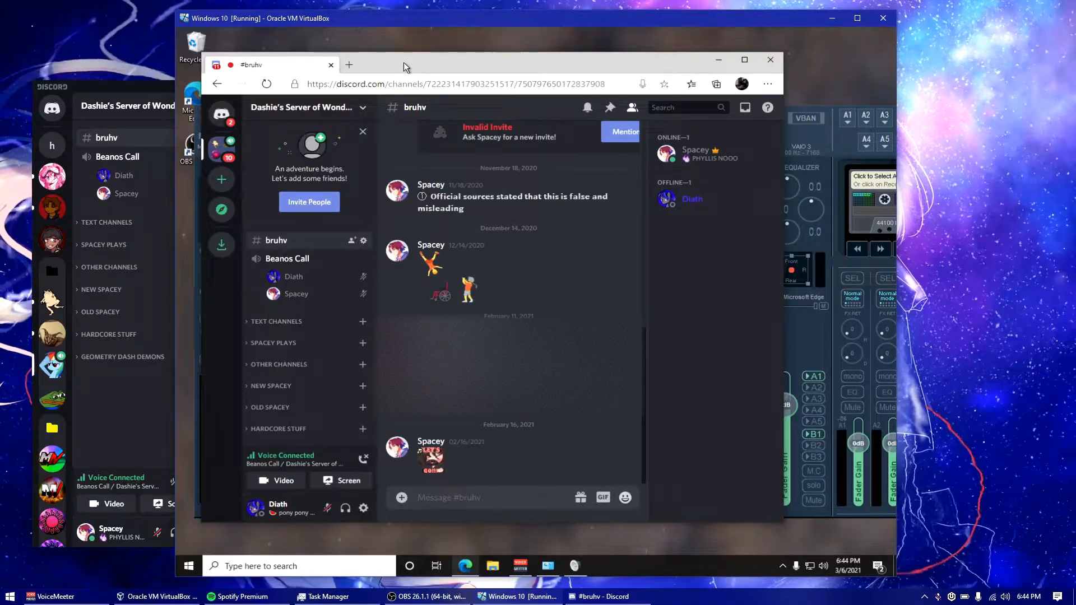
Open youtube.com in a new browser tab, dismiss the Chrome suggestion and play the "lofi hip hop radio - beats to relax/study to" livestream.
{"action": "left_click", "coordinate": [350, 65]}
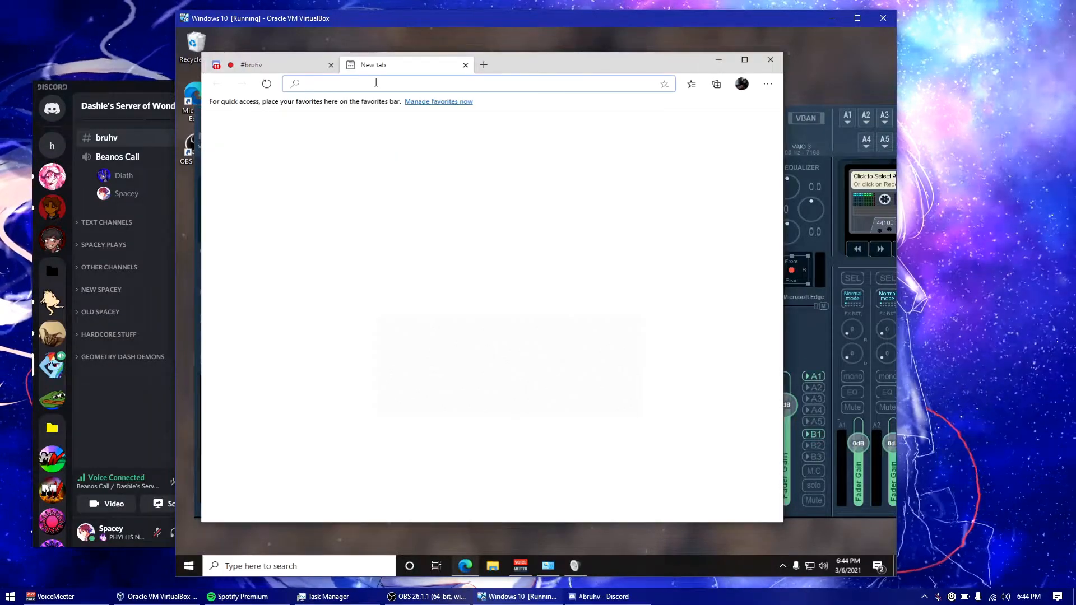
{"action": "type", "text": "youtube.com"}
{"action": "key", "text": "Return"}
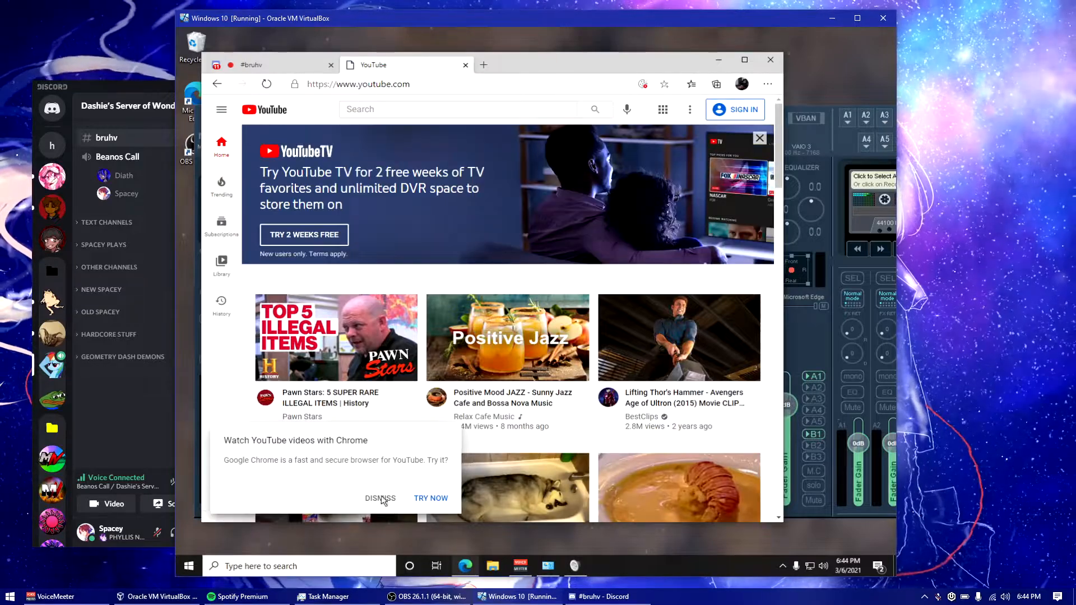
{"action": "left_click", "coordinate": [380, 497]}
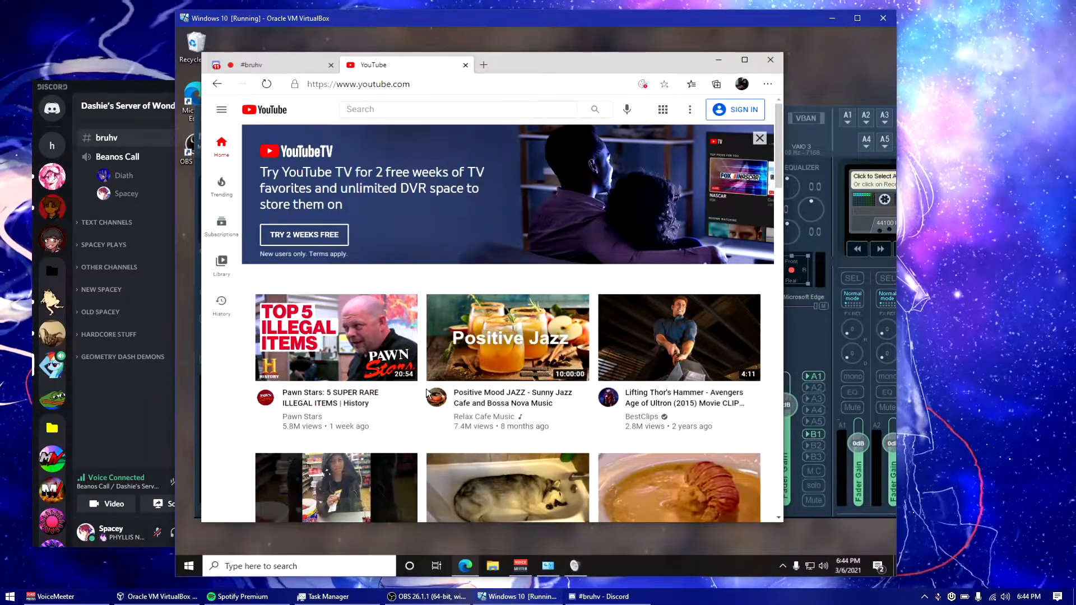
{"action": "scroll", "coordinate": [429, 347], "scroll_direction": "down", "scroll_amount": 5}
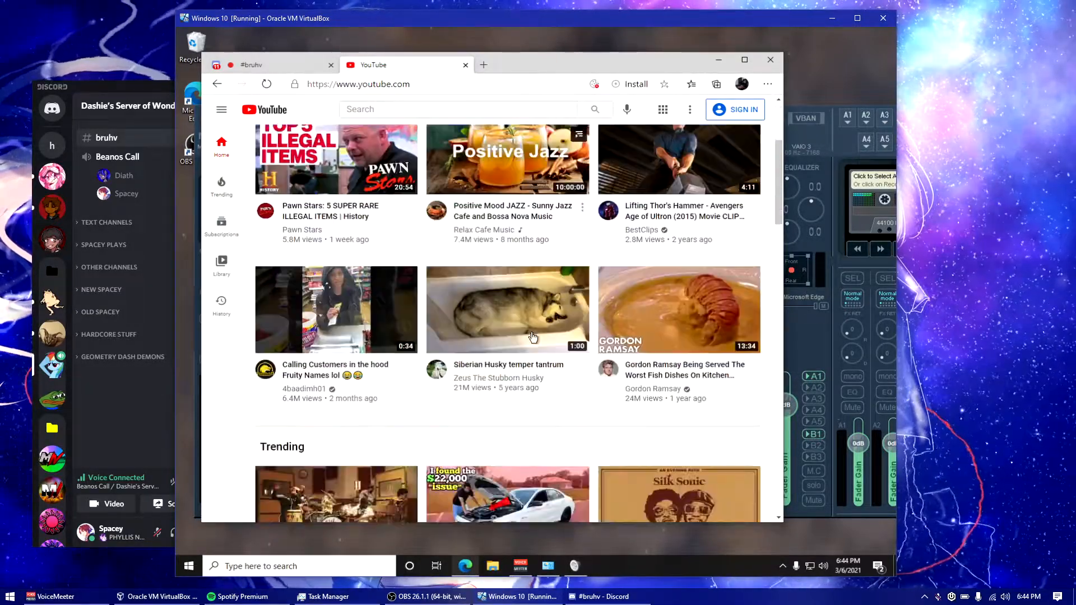
{"action": "scroll", "coordinate": [430, 299], "scroll_direction": "up", "scroll_amount": 4}
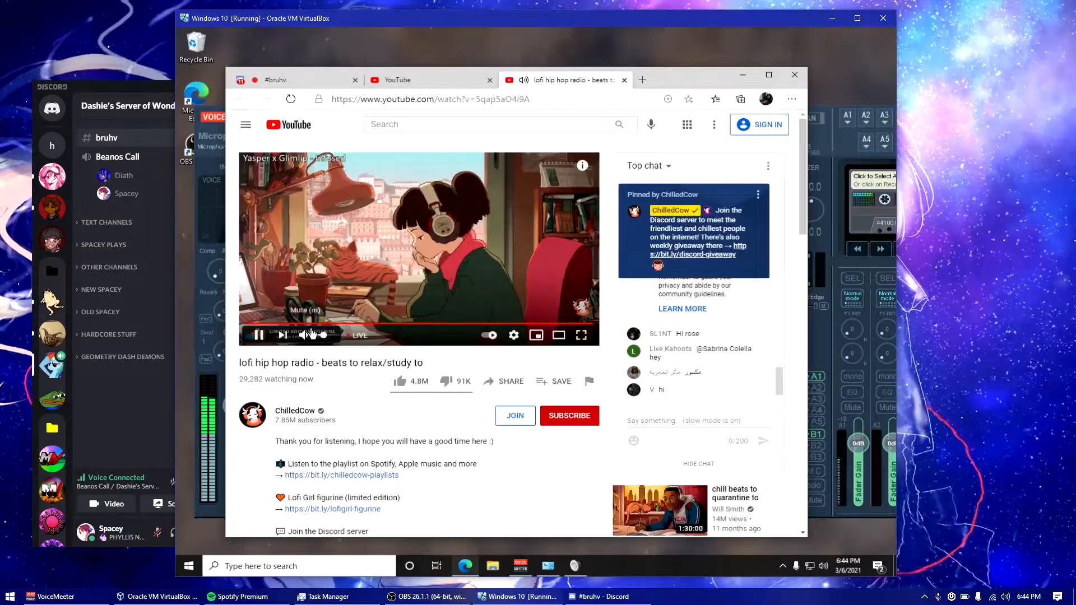
Place the browser beside Voicemeeter's first two strips and toggle the livestream's sound off and on to check the Hardware Input 2 level.
{"action": "left_click", "coordinate": [835, 144]}
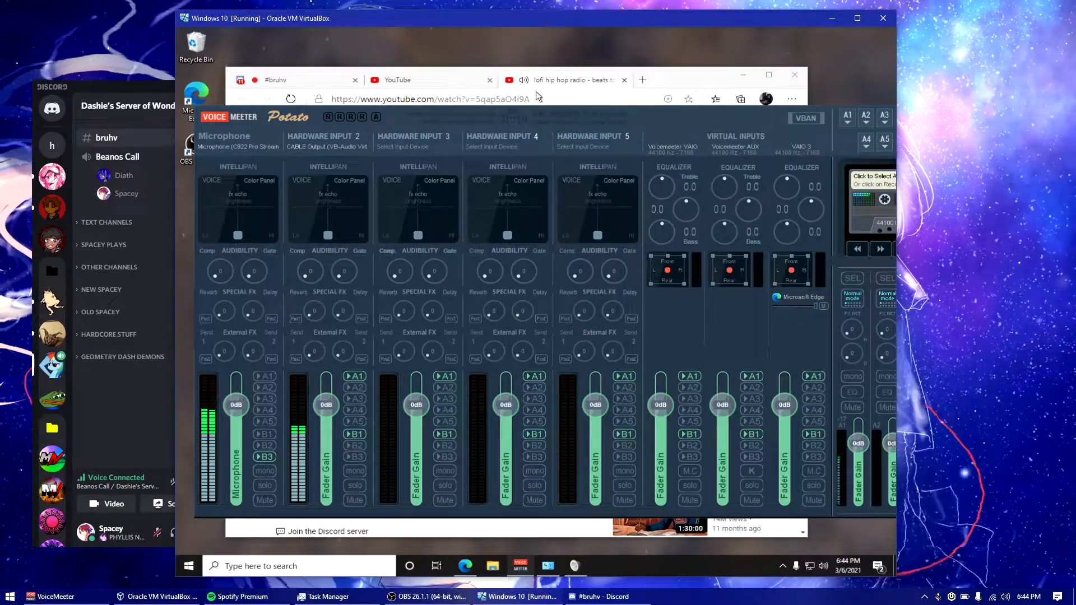
{"action": "left_click_drag", "start_coordinate": [707, 83], "coordinate": [724, 72]}
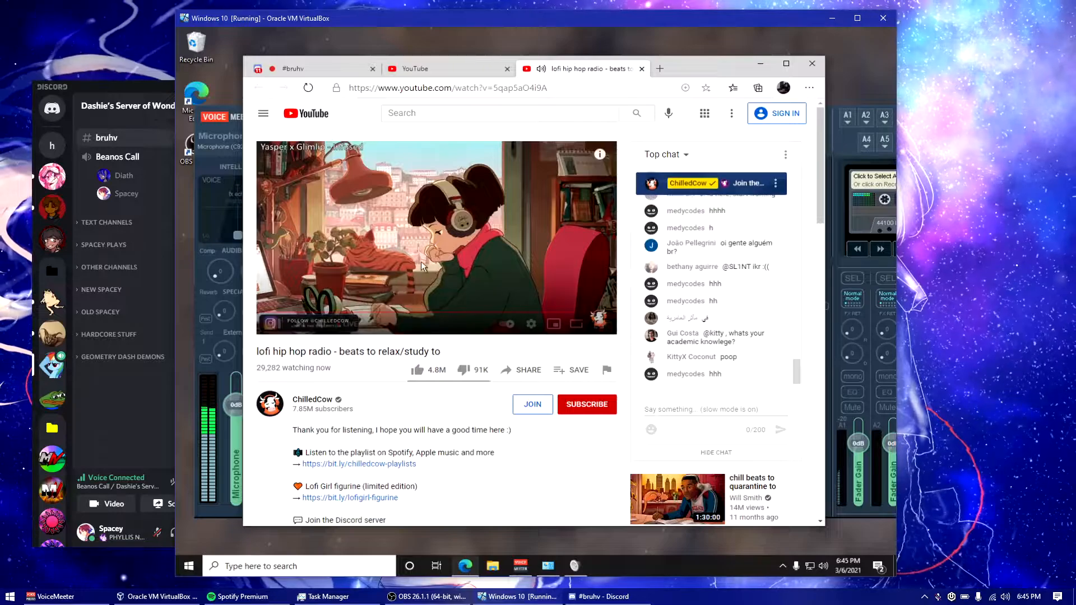
{"action": "left_click_drag", "start_coordinate": [699, 73], "coordinate": [842, 65]}
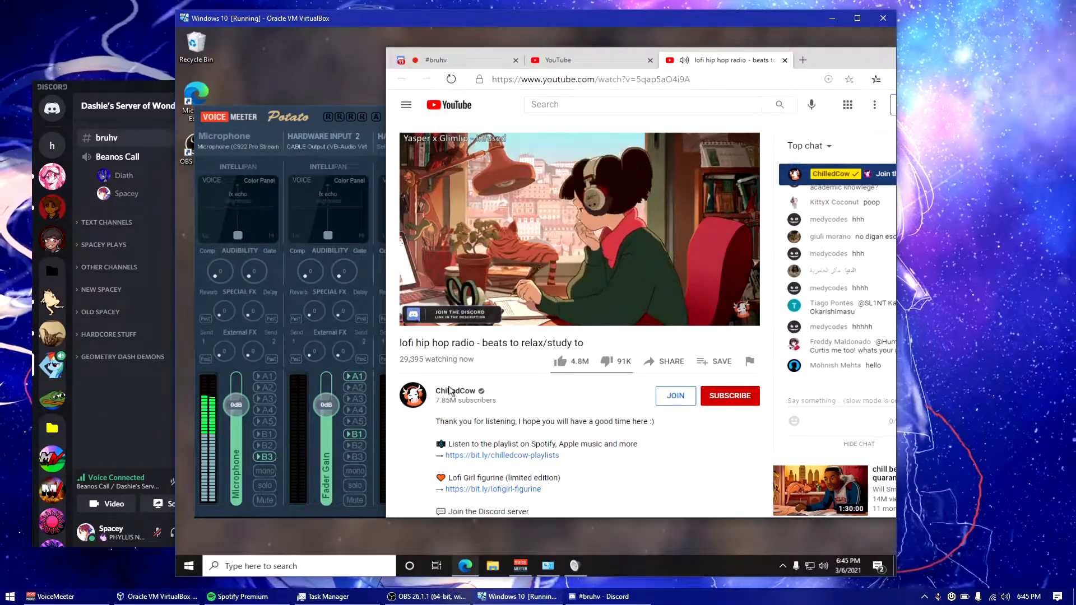
{"action": "left_click", "coordinate": [468, 317]}
{"action": "left_click", "coordinate": [468, 317]}
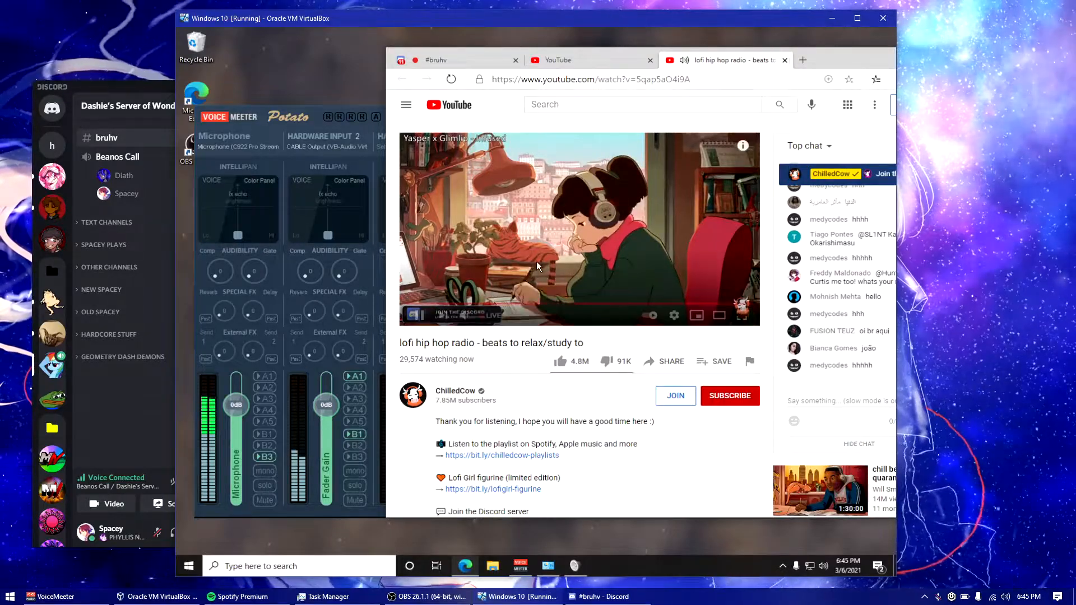
Compare Voicemeeter's Hardware Input 2 and VAIO 3 strips while the livestream plays, keeping the browser beside them.
{"action": "mouse_move", "coordinate": [837, 59]}
{"action": "left_mouse_down"}
{"action": "mouse_move", "coordinate": [766, 62]}
{"action": "mouse_move", "coordinate": [844, 71]}
{"action": "left_mouse_up"}
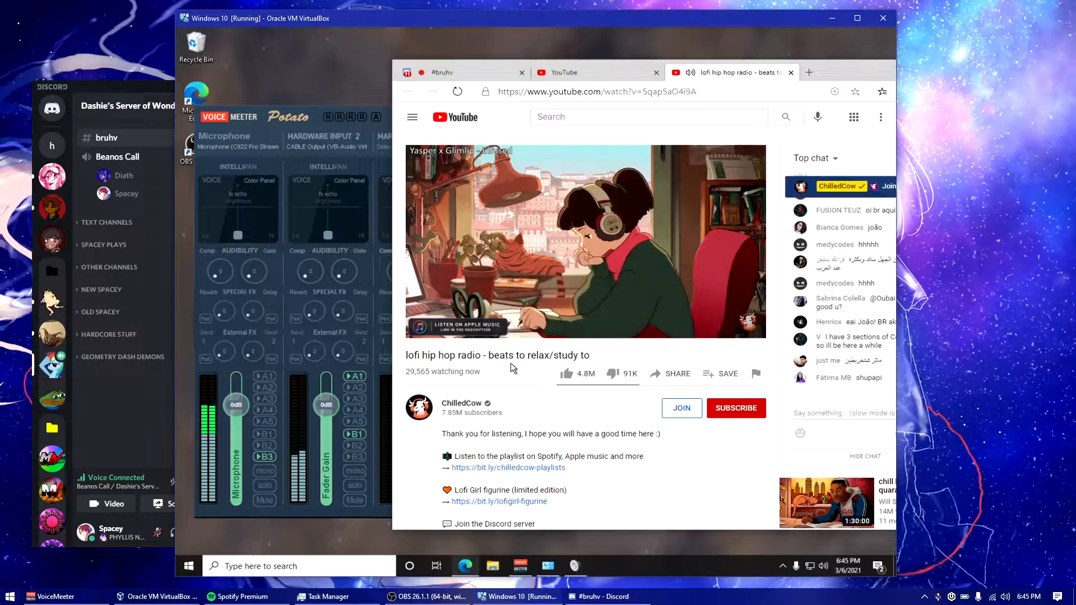
{"action": "mouse_move", "coordinate": [835, 77]}
{"action": "left_mouse_down"}
{"action": "mouse_move", "coordinate": [695, 80]}
{"action": "mouse_move", "coordinate": [838, 60]}
{"action": "left_mouse_up"}
{"action": "left_click", "coordinate": [295, 148]}
{"action": "left_click", "coordinate": [399, 120]}
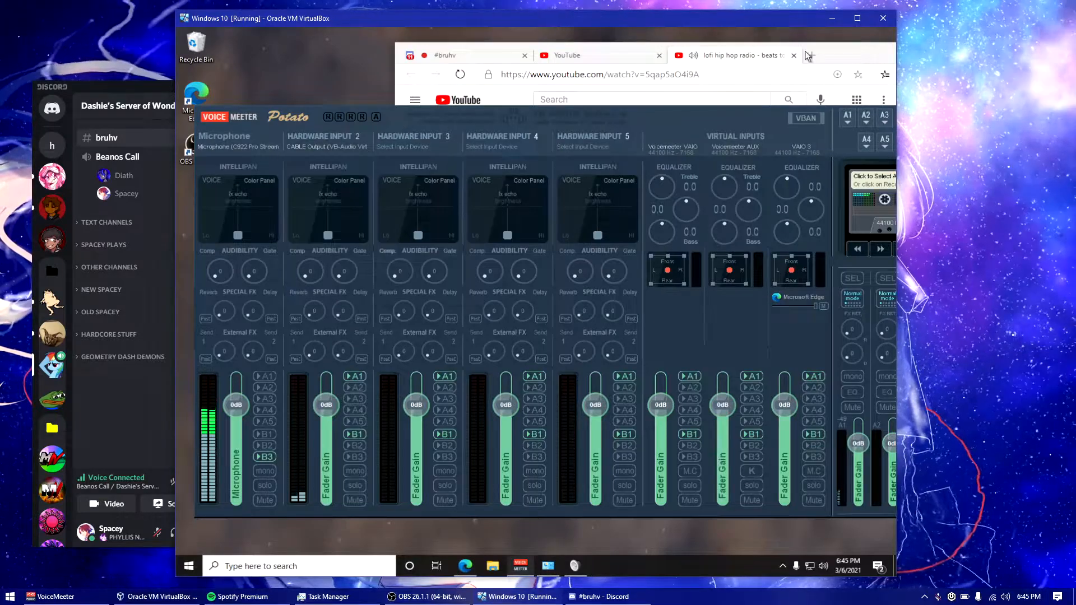
{"action": "left_click_drag", "start_coordinate": [837, 60], "coordinate": [804, 75]}
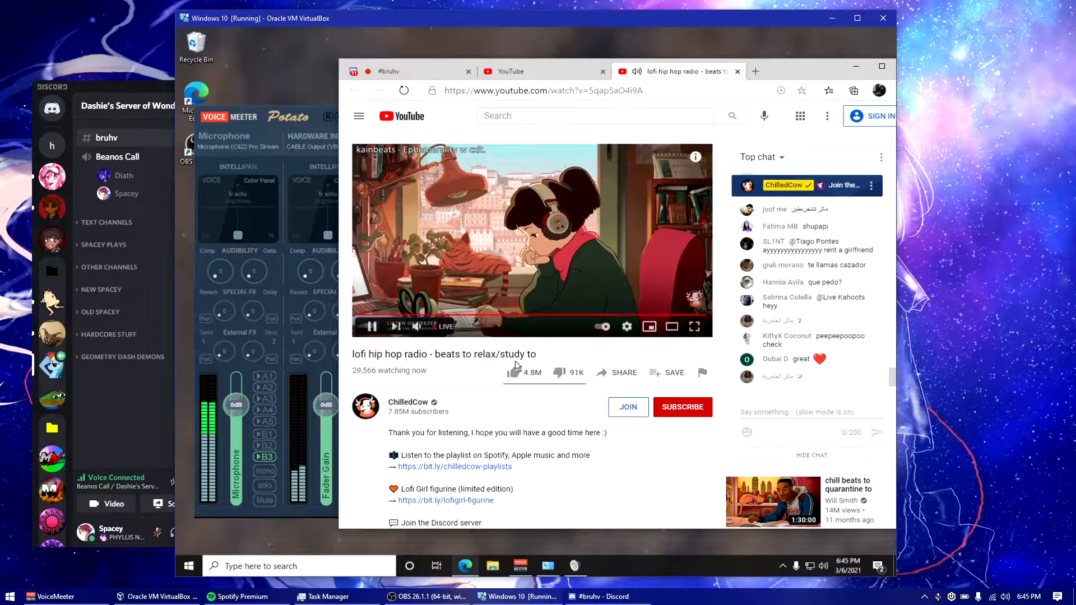
Unmute the microphone in the host's Discord app and mute the VAIO 3 strip in the virtual machine's Voicemeeter.
{"action": "left_click", "coordinate": [128, 435]}
{"action": "left_click", "coordinate": [157, 532]}
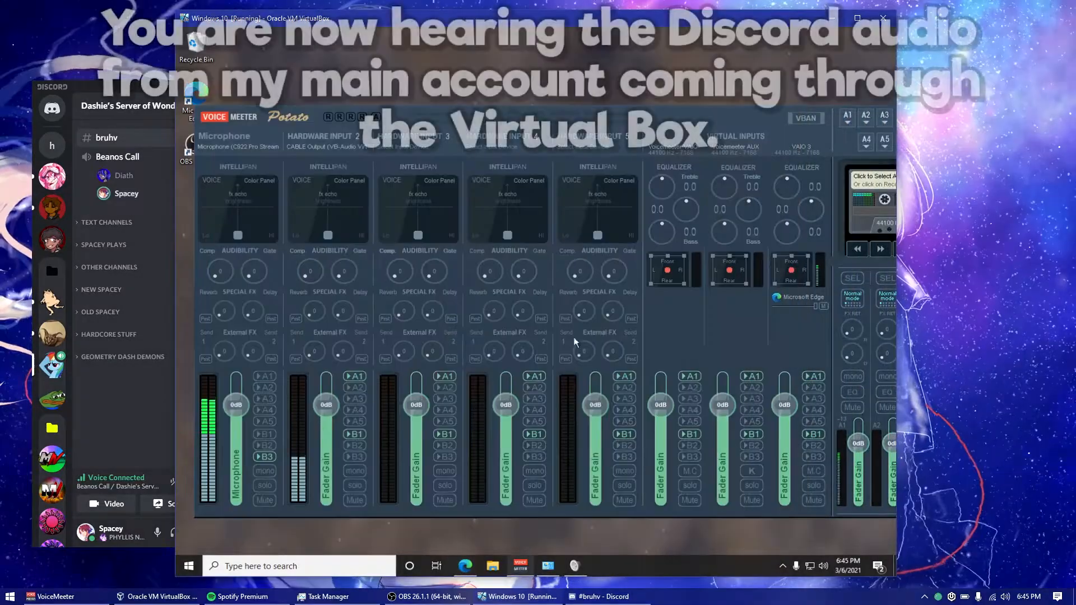
{"action": "left_click_drag", "start_coordinate": [832, 284], "coordinate": [816, 284]}
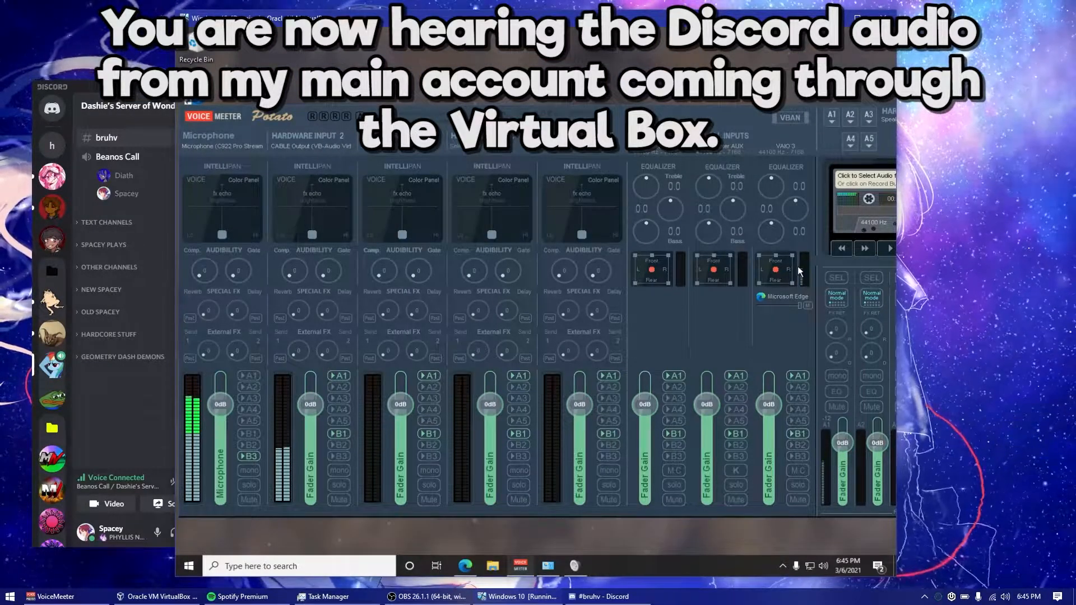
{"action": "left_click", "coordinate": [796, 500]}
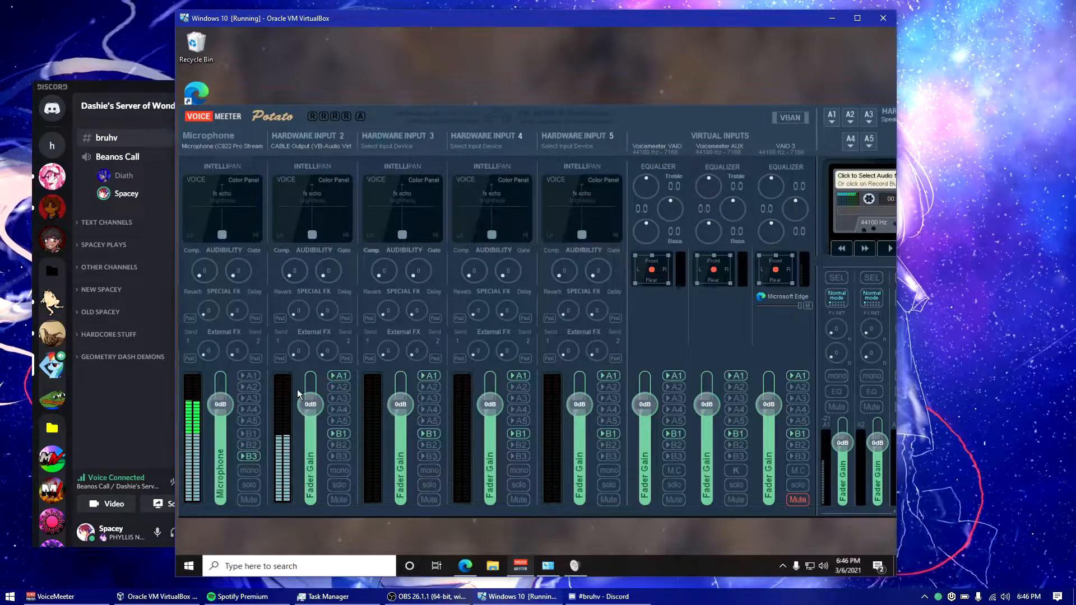
Check the livestream in the browser, minimise it and reposition Voicemeeter so that its VAIO 3 strip is in view.
{"action": "left_click", "coordinate": [465, 565]}
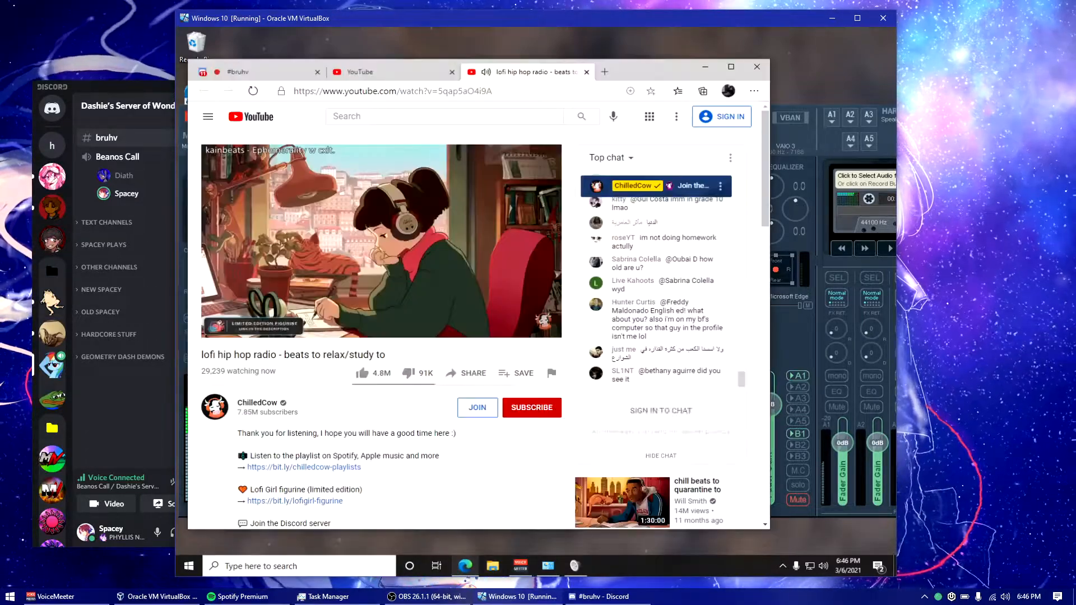
{"action": "left_click", "coordinate": [711, 69]}
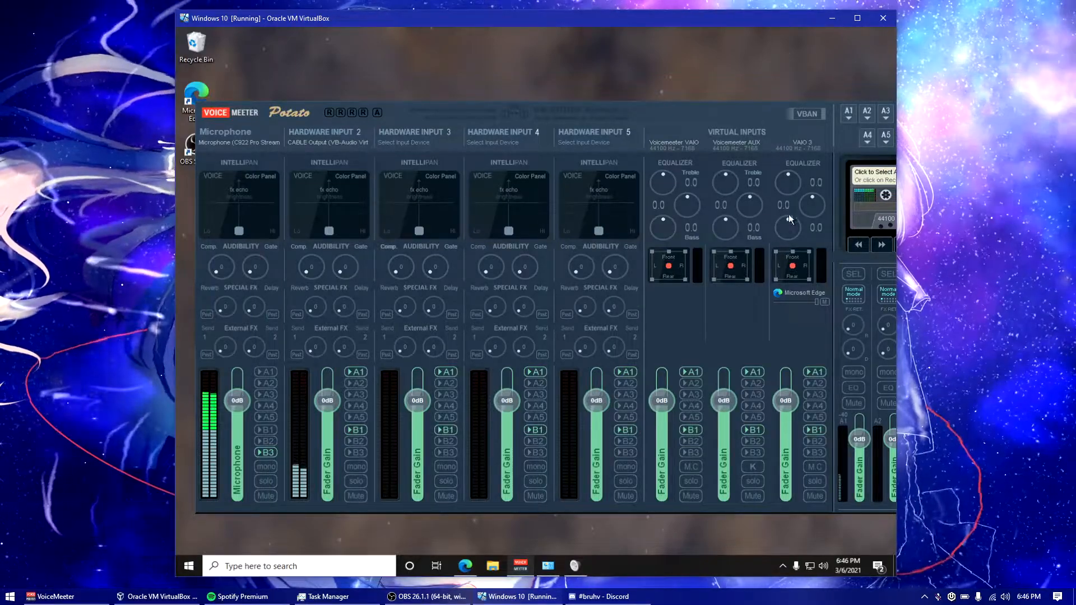
{"action": "left_click_drag", "start_coordinate": [684, 113], "coordinate": [706, 118]}
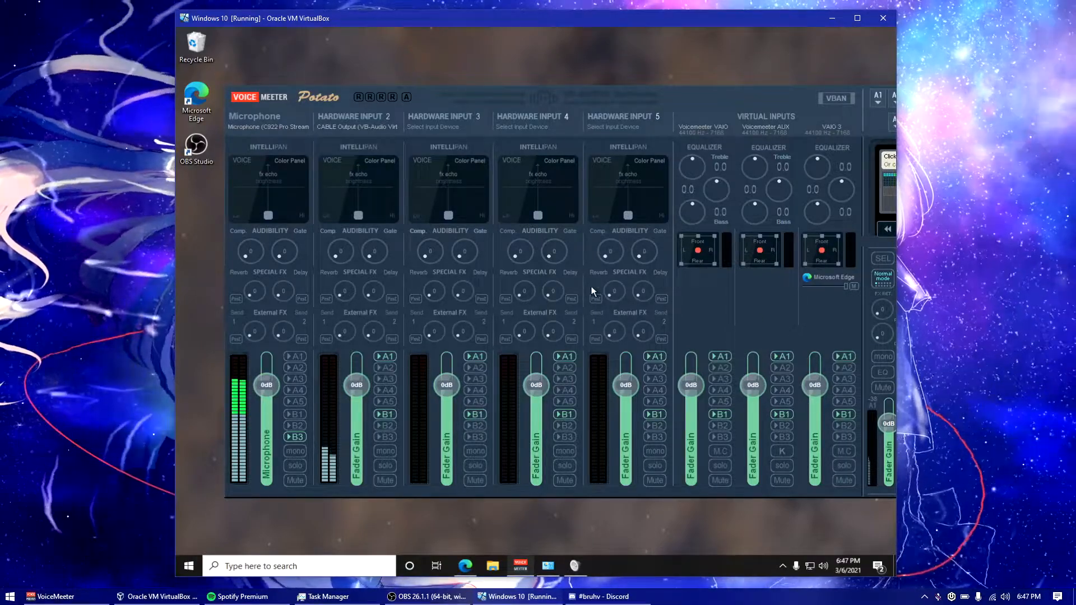
{"action": "left_click_drag", "start_coordinate": [689, 100], "coordinate": [680, 99]}
{"action": "left_click_drag", "start_coordinate": [783, 97], "coordinate": [758, 97]}
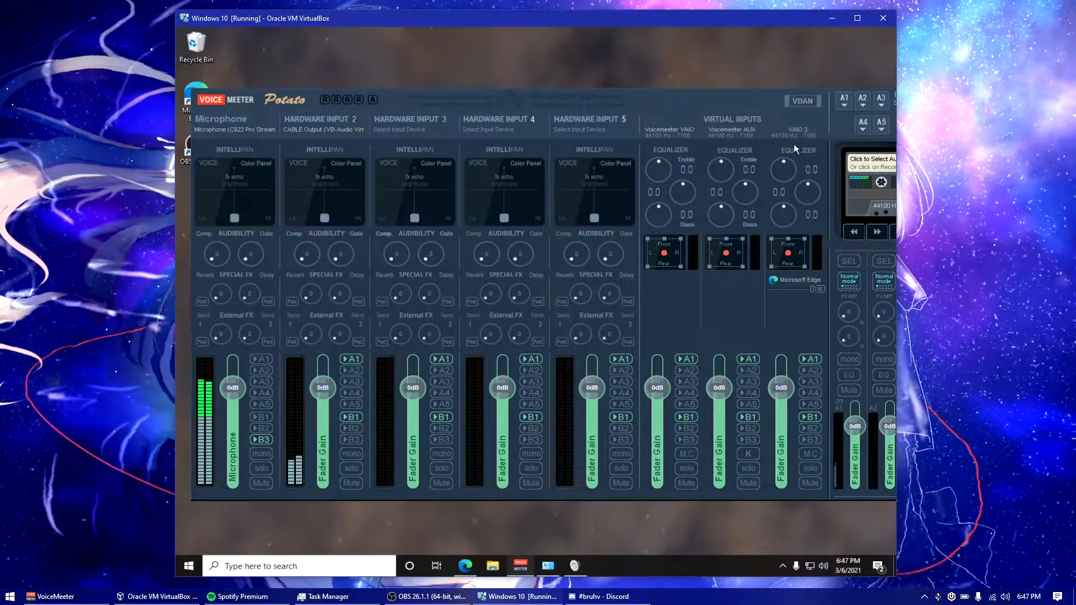
Rename the VAIO 3 virtual input strip as Discord Audio.
{"action": "right_click", "coordinate": [795, 119]}
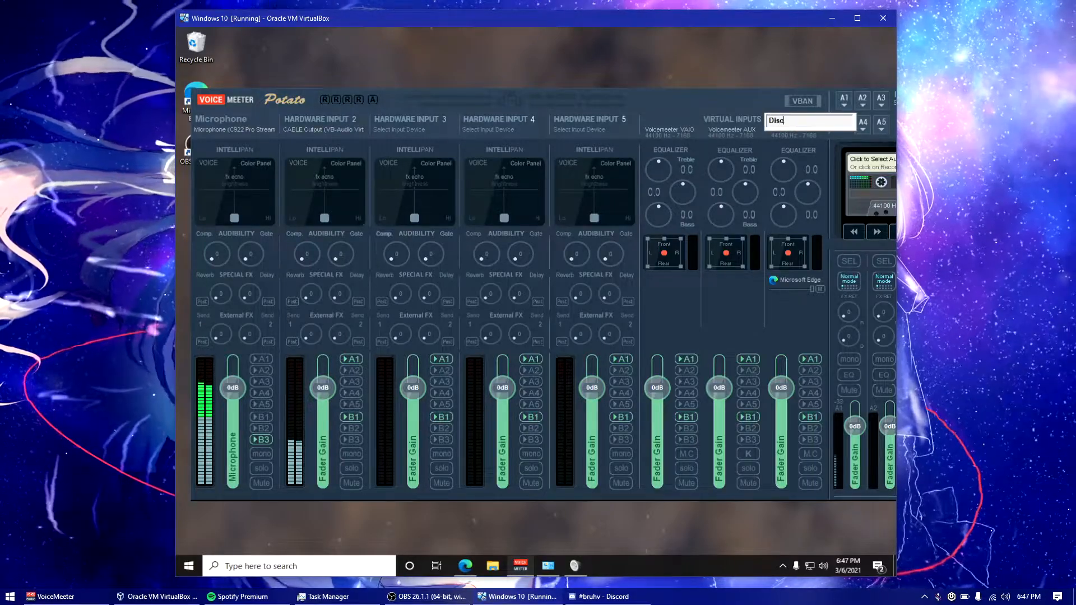
{"action": "type", "text": "Discord Audi"}
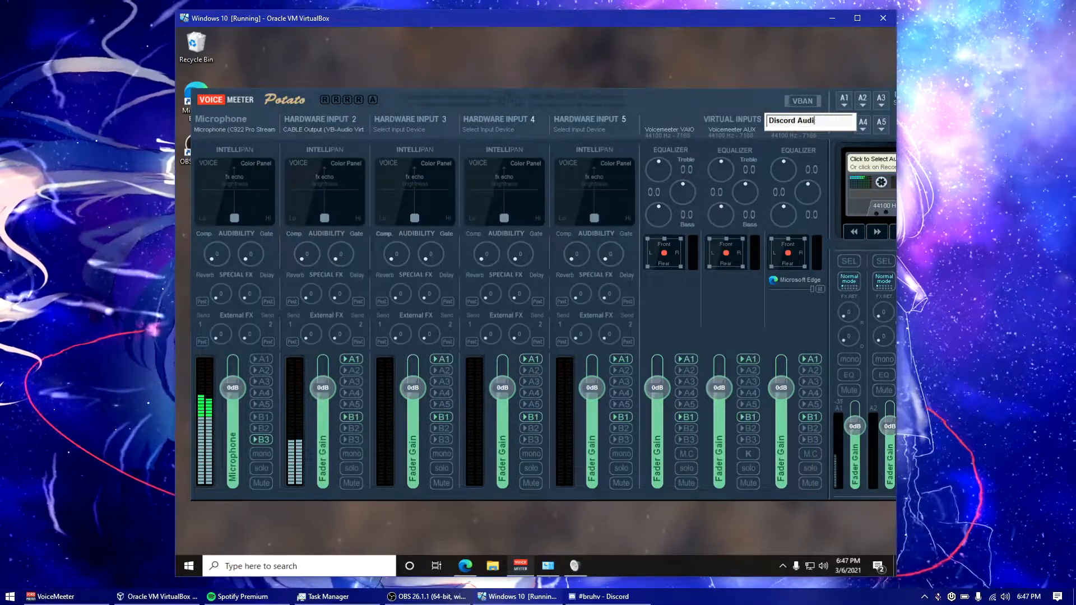
{"action": "type", "text": "o"}
{"action": "key", "text": "Return"}
Minimise Voicemeeter and close the Sound dialog and the Hardware and Sound window.
{"action": "left_click_drag", "start_coordinate": [755, 97], "coordinate": [507, 99]}
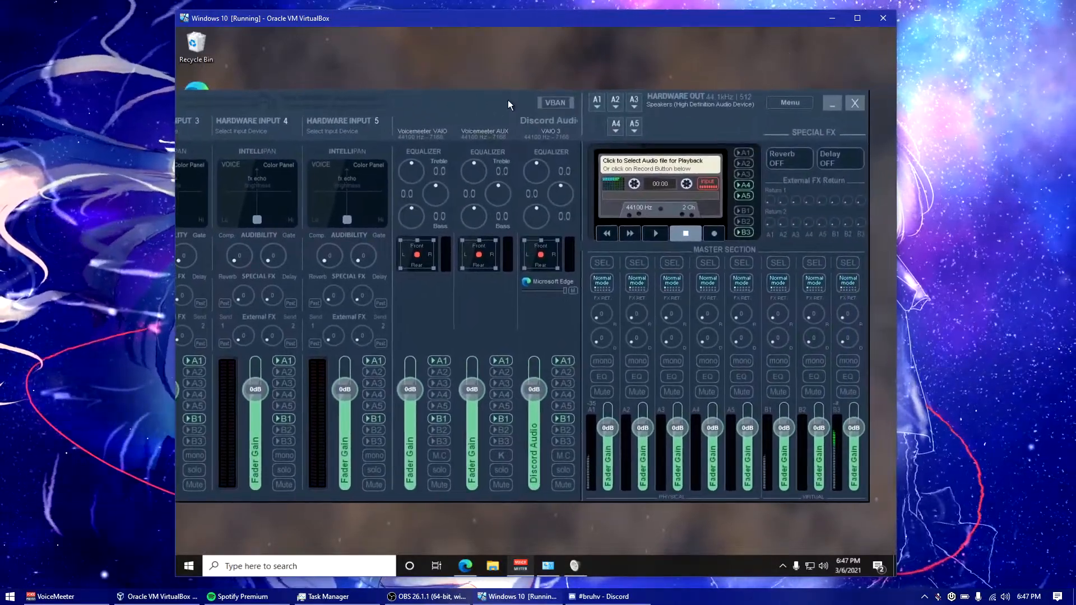
{"action": "left_click", "coordinate": [822, 109]}
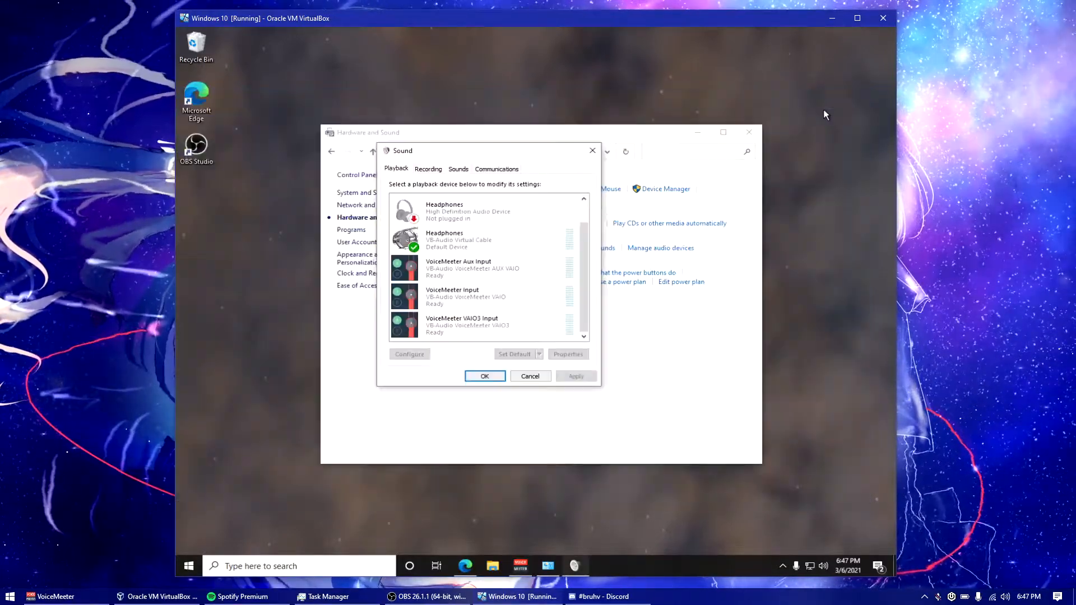
{"action": "left_click", "coordinate": [592, 150]}
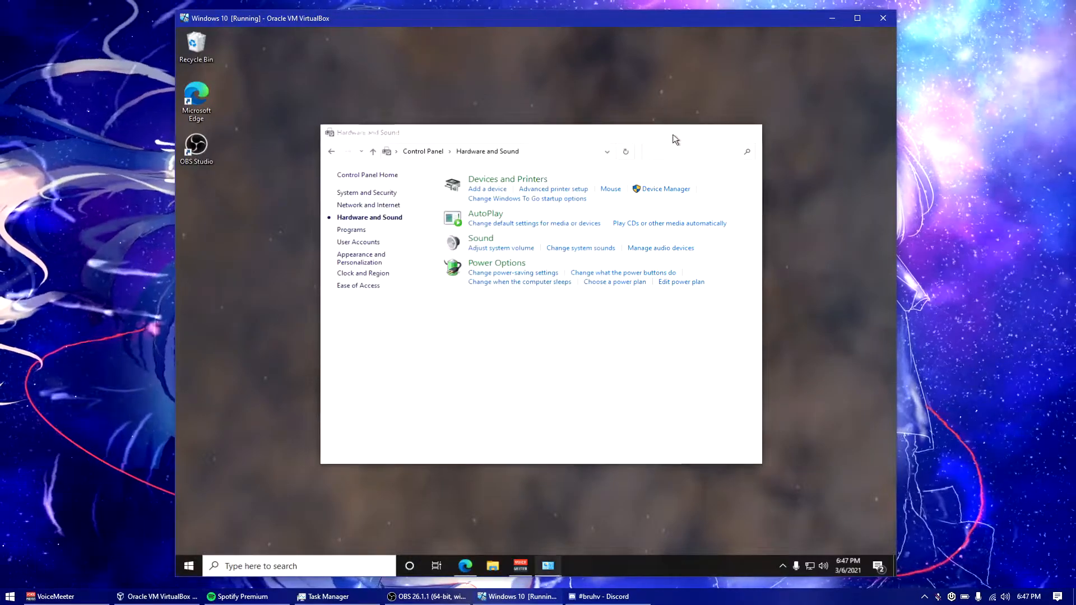
{"action": "left_click", "coordinate": [748, 133]}
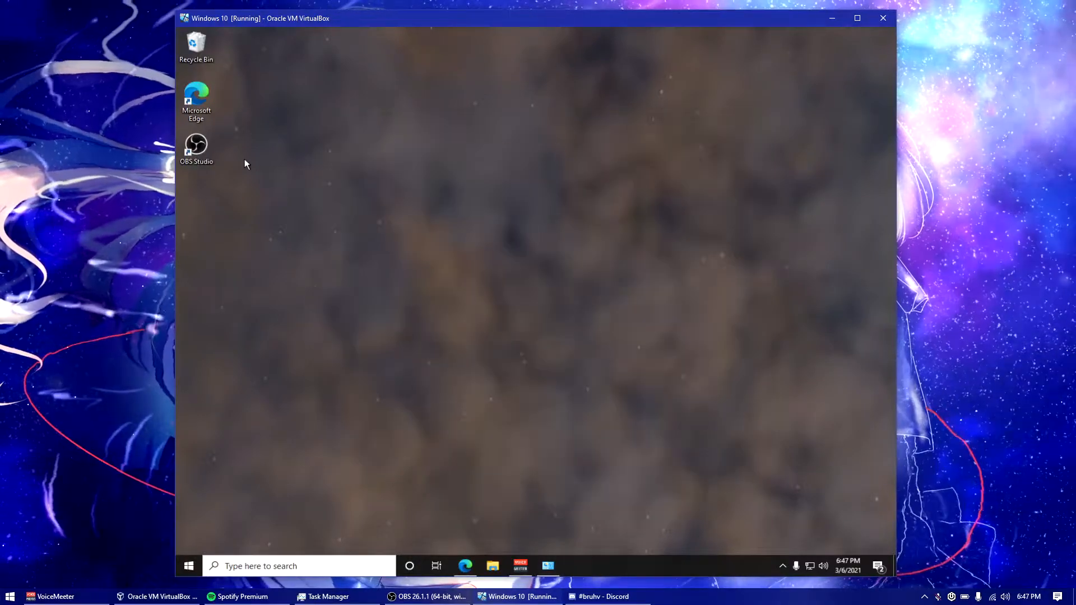
Launch OBS Studio in the virtual machine, enlarge its window and select the Display Capture source.
{"action": "double_click", "coordinate": [196, 148]}
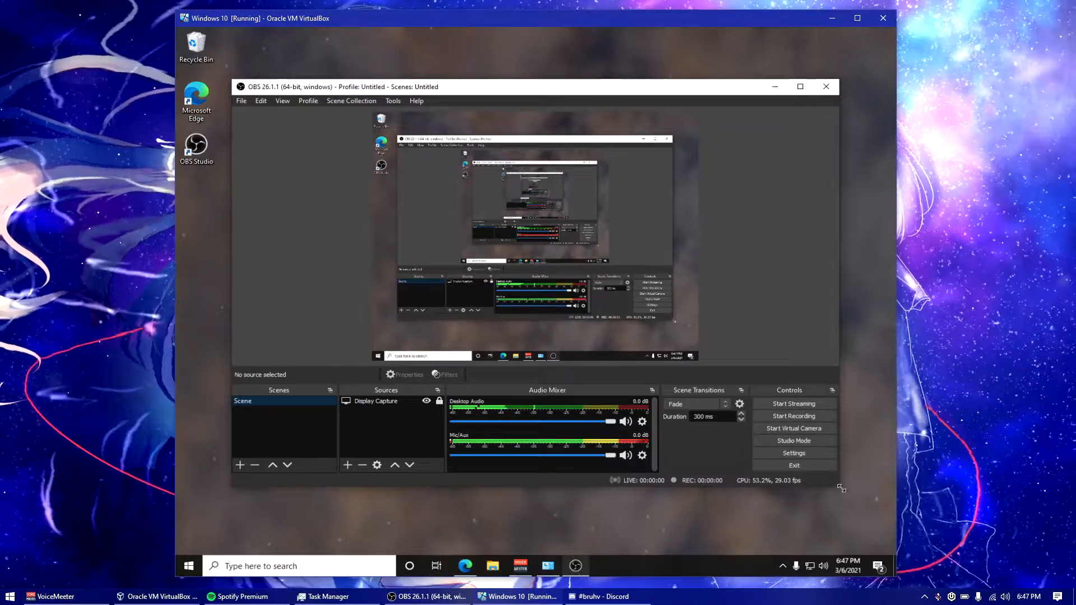
{"action": "left_click_drag", "start_coordinate": [841, 489], "coordinate": [878, 523]}
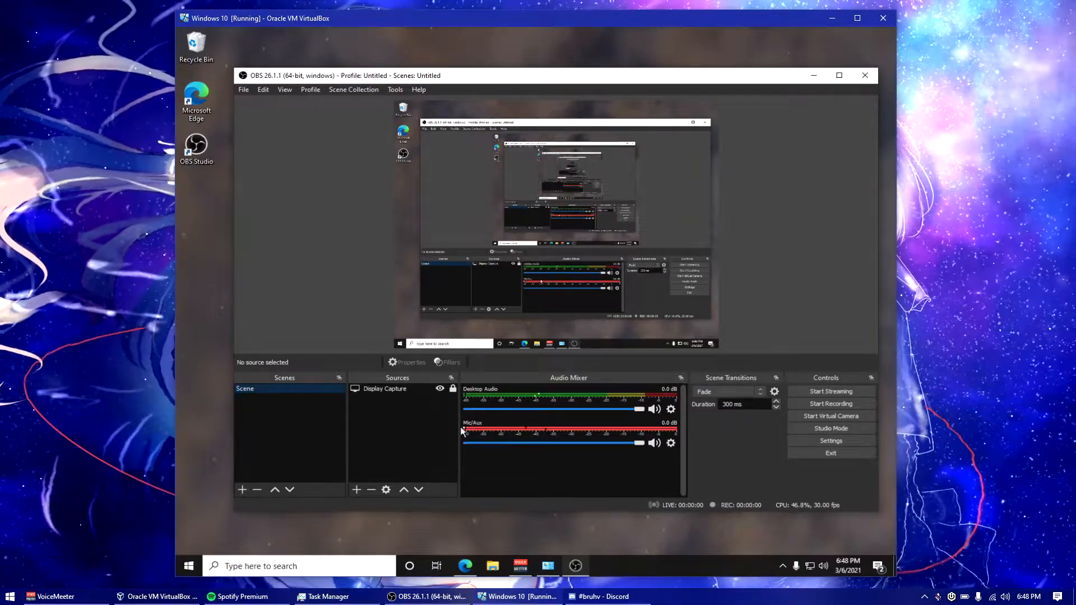
{"action": "left_click", "coordinate": [373, 392]}
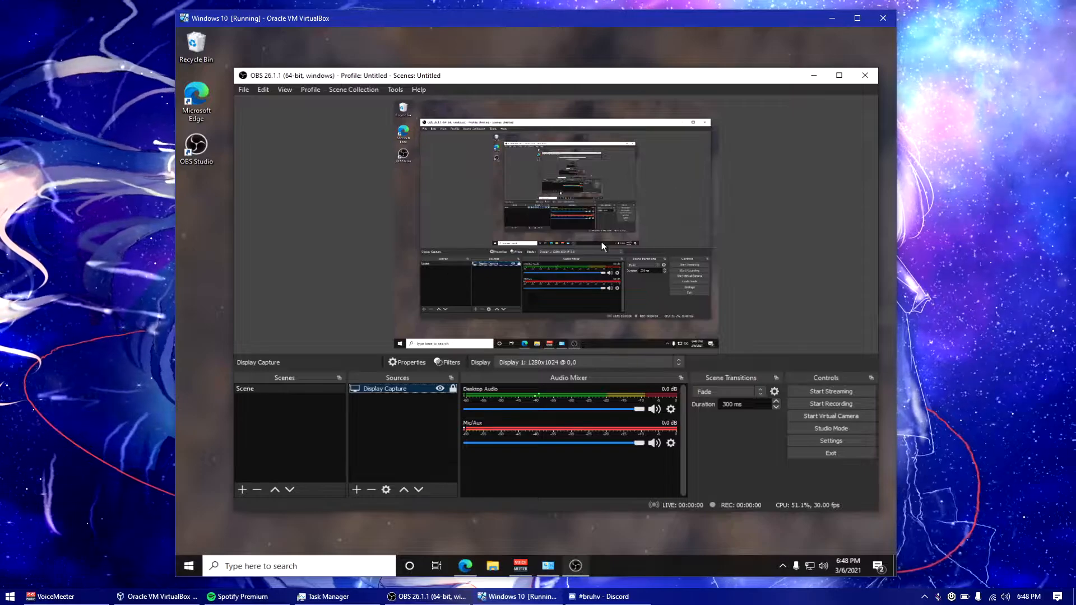
Open the OBS audio settings and keep the sample rate at 48 kHz and the channels at Stereo.
{"action": "left_click", "coordinate": [716, 226]}
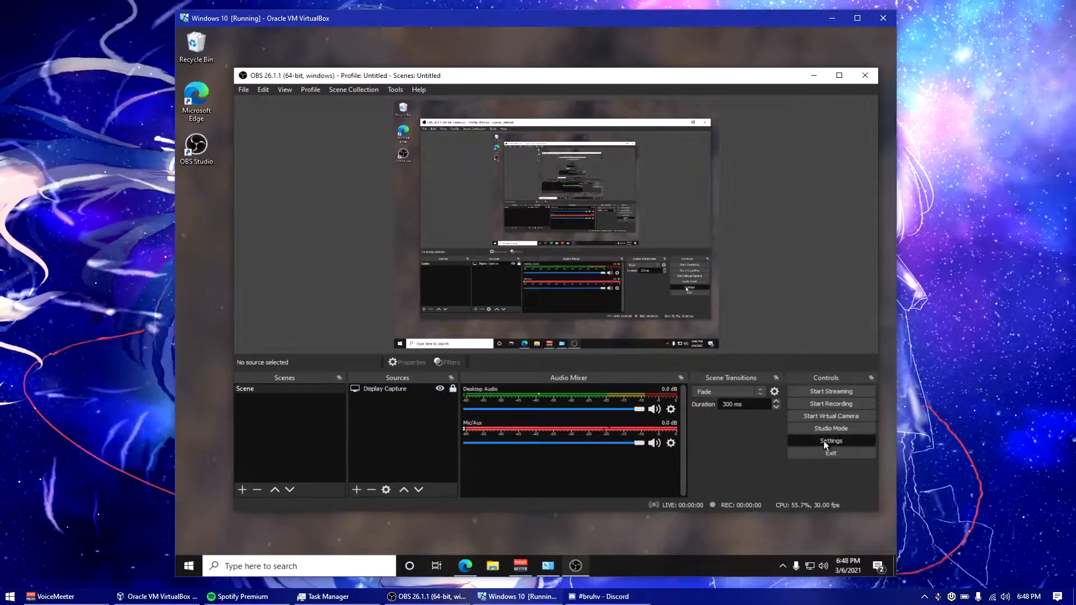
{"action": "left_click", "coordinate": [824, 442]}
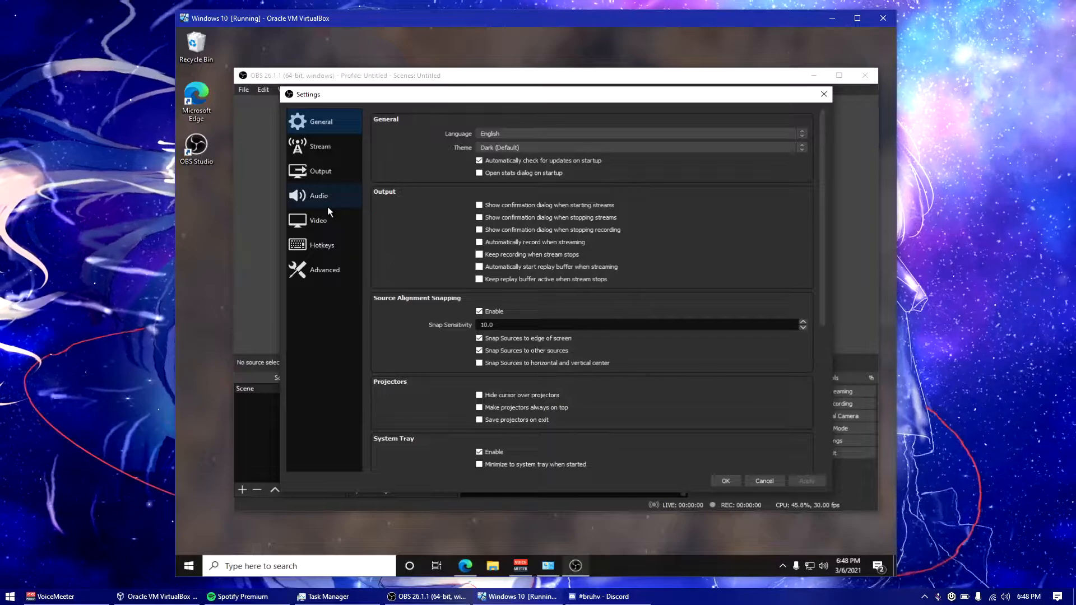
{"action": "left_click", "coordinate": [329, 211]}
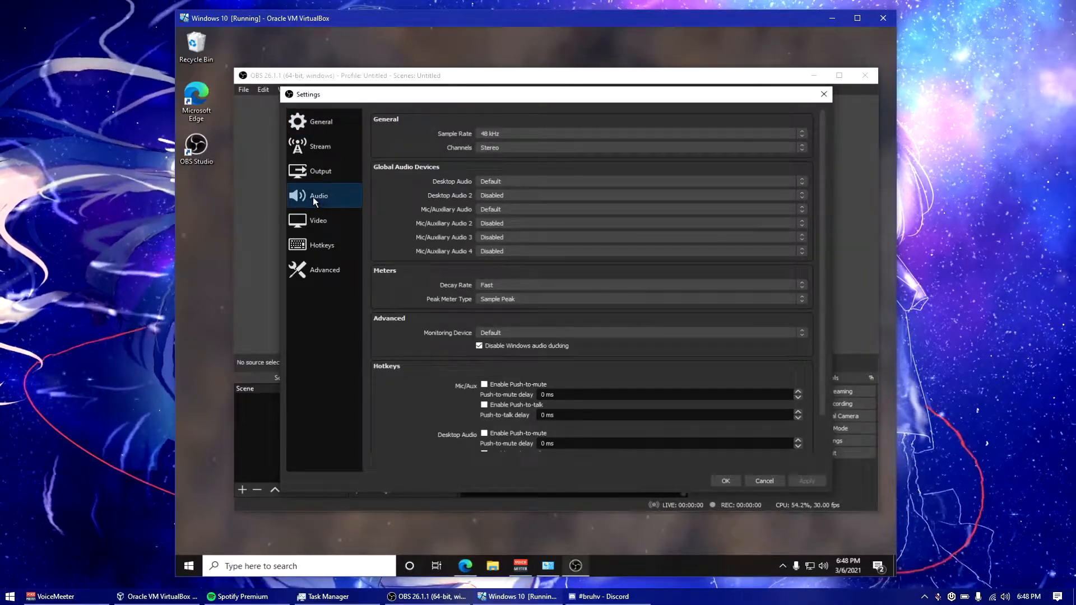
{"action": "left_click", "coordinate": [502, 134]}
{"action": "left_click", "coordinate": [502, 133]}
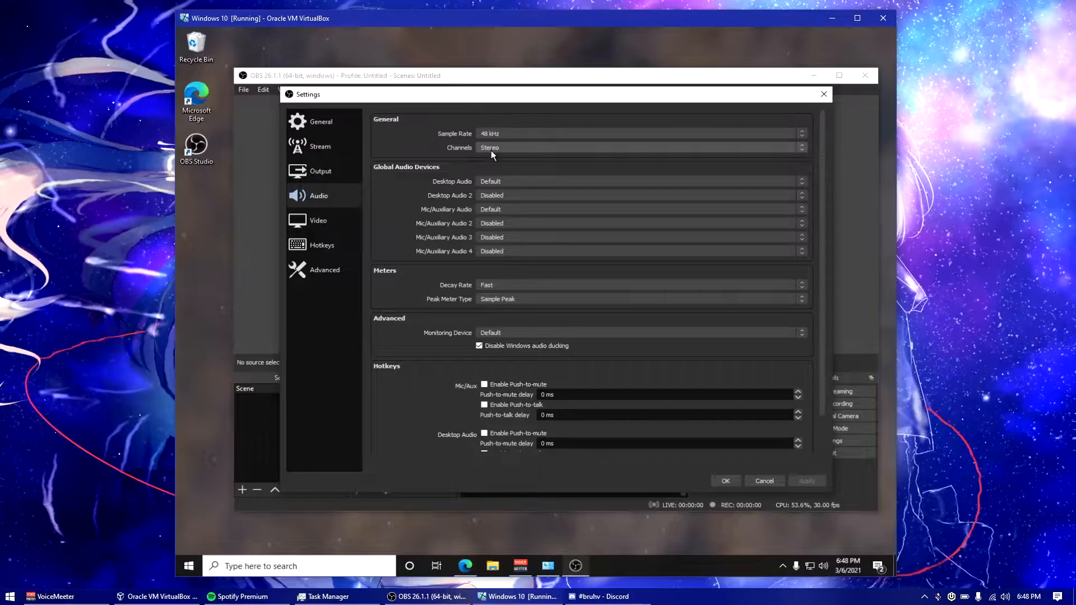
{"action": "left_click", "coordinate": [491, 149]}
{"action": "left_click", "coordinate": [490, 149]}
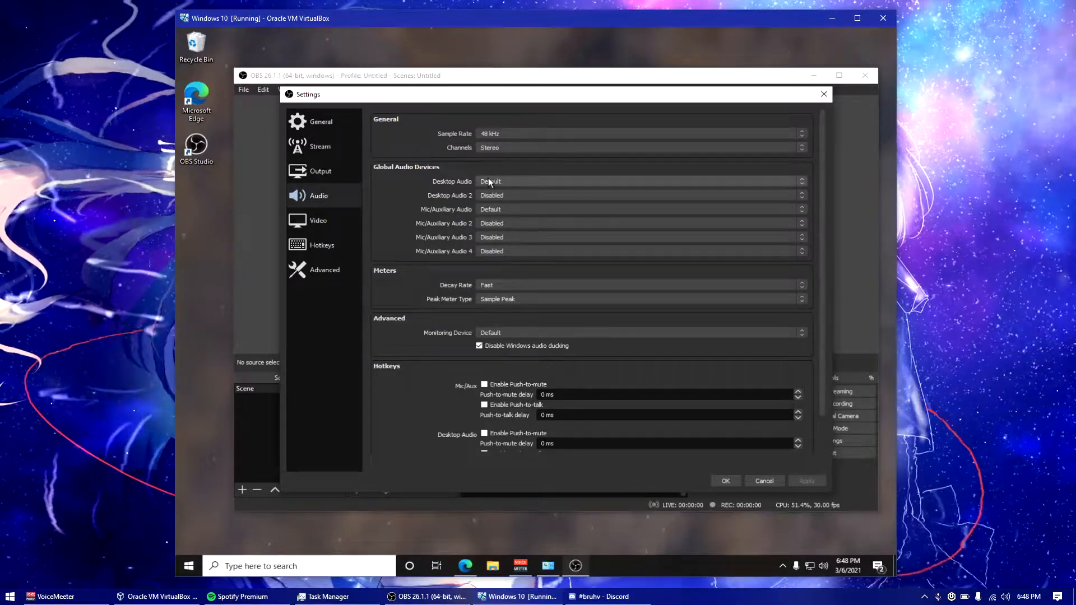
Set Desktop Audio to Headphones (VB-Audio Virtual Cable) and Desktop Audio 2 to VoiceMeeter VAIO3 Input (VB-Audio VoiceMeeter VAIO3).
{"action": "left_click", "coordinate": [508, 183]}
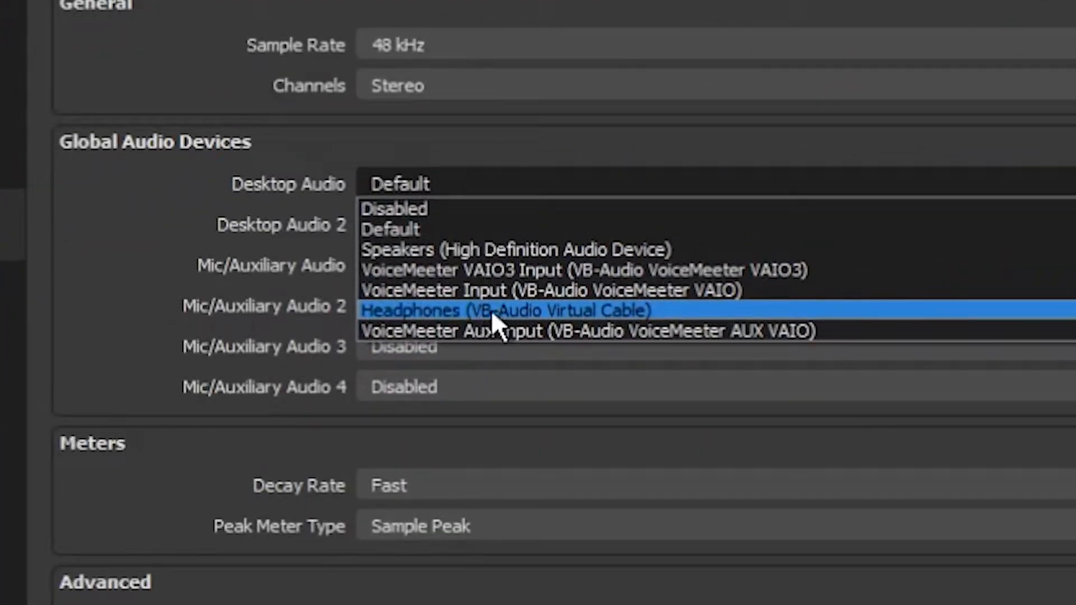
{"action": "left_click", "coordinate": [508, 309]}
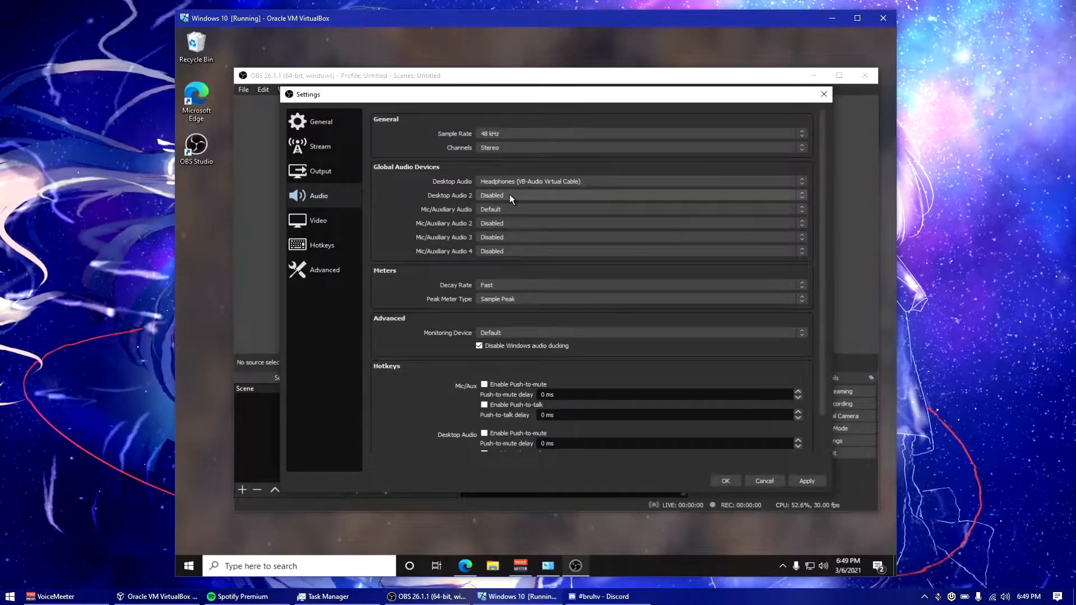
{"action": "left_click", "coordinate": [509, 194]}
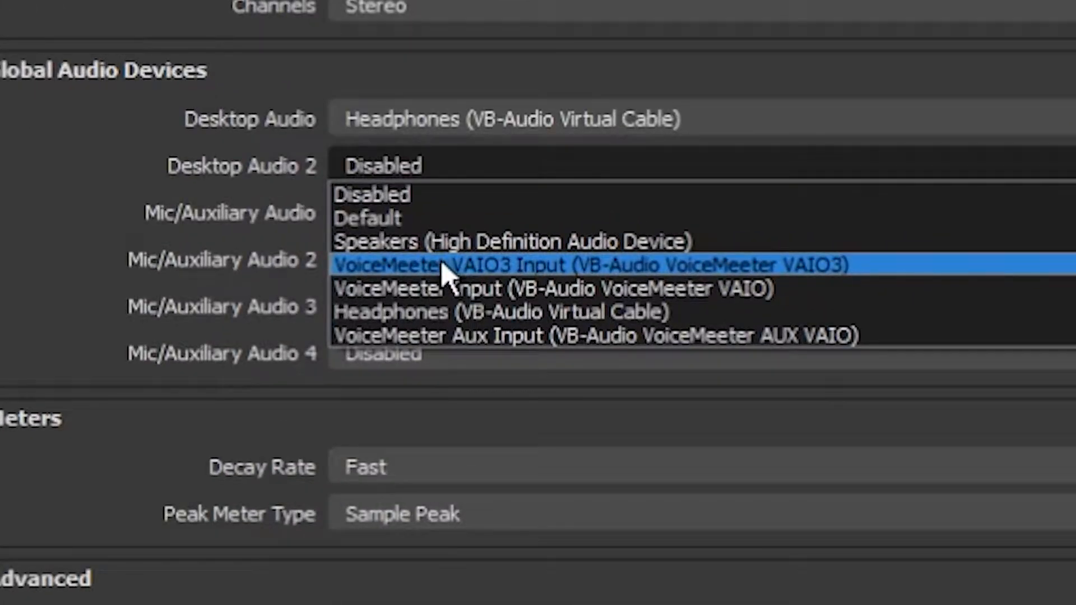
{"action": "left_click", "coordinate": [442, 268]}
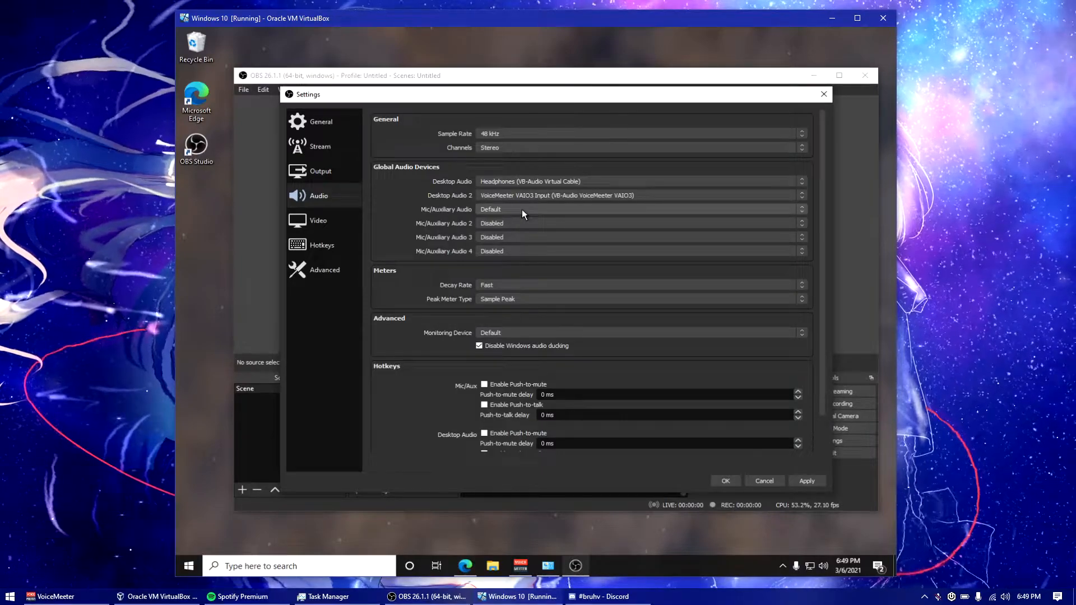
Set Mic/Auxiliary Audio to Microphone Voicemeeter (VB-Audio VoiceMeeter VAIO3) and apply the audio settings.
{"action": "left_click", "coordinate": [522, 210]}
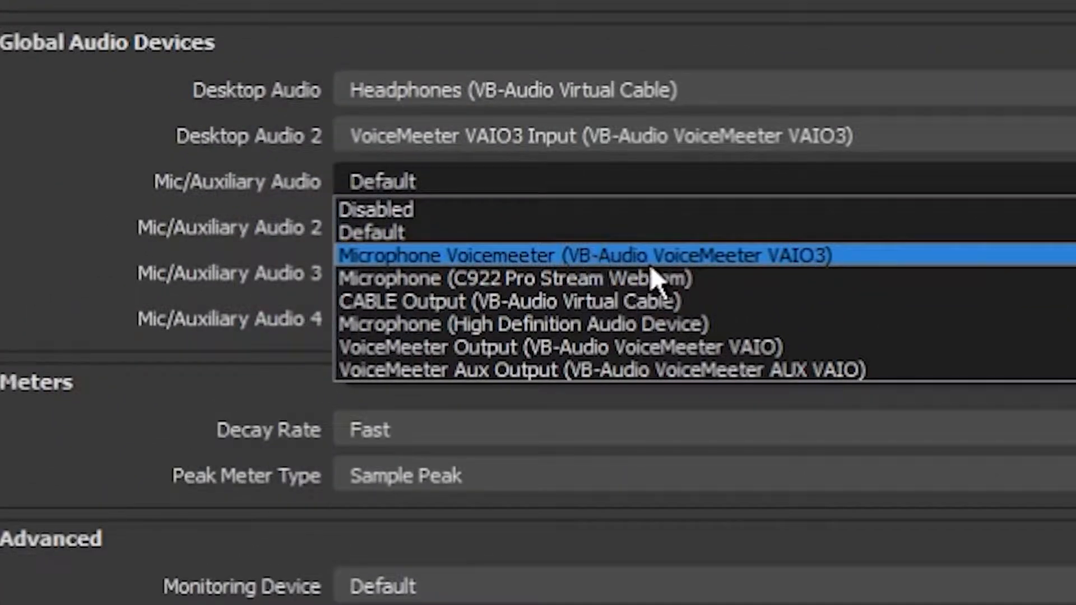
{"action": "left_click", "coordinate": [763, 261]}
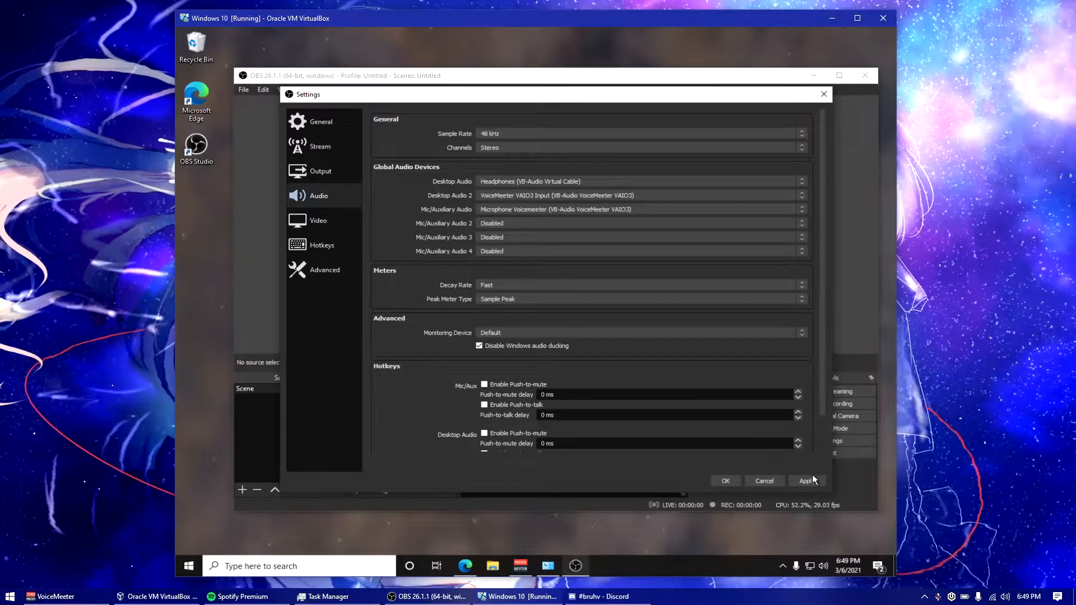
{"action": "left_click", "coordinate": [807, 481]}
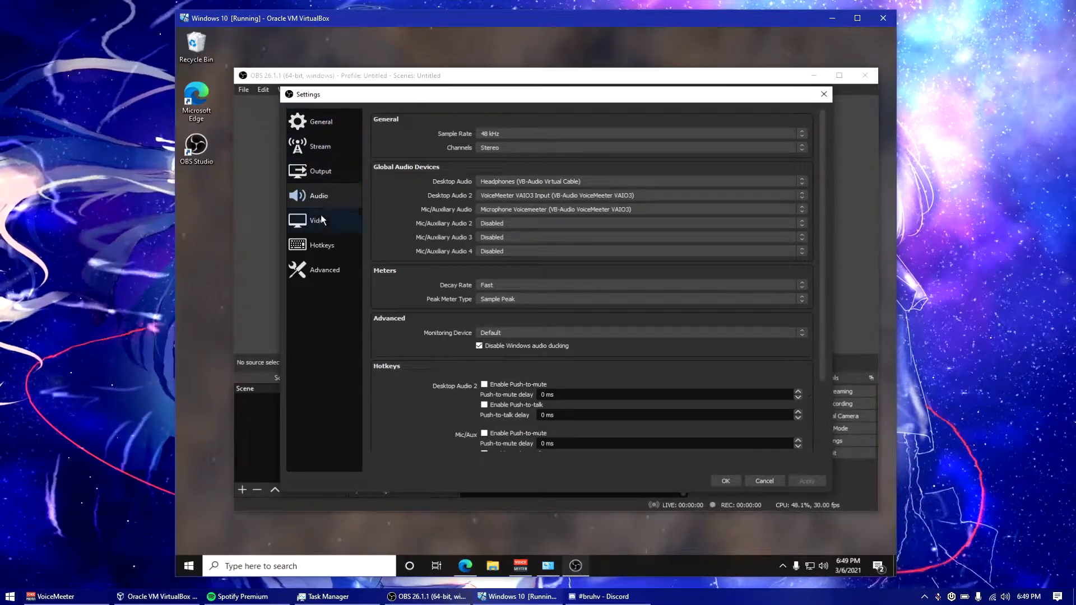
Switch the output mode to Advanced in the output settings.
{"action": "left_click", "coordinate": [322, 170]}
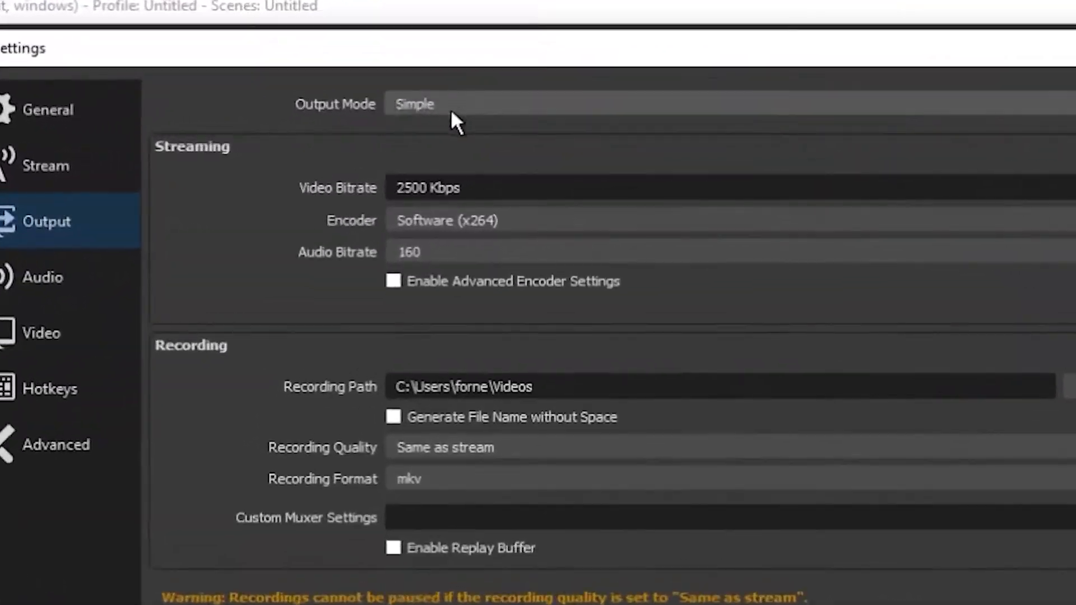
{"action": "left_click", "coordinate": [433, 106]}
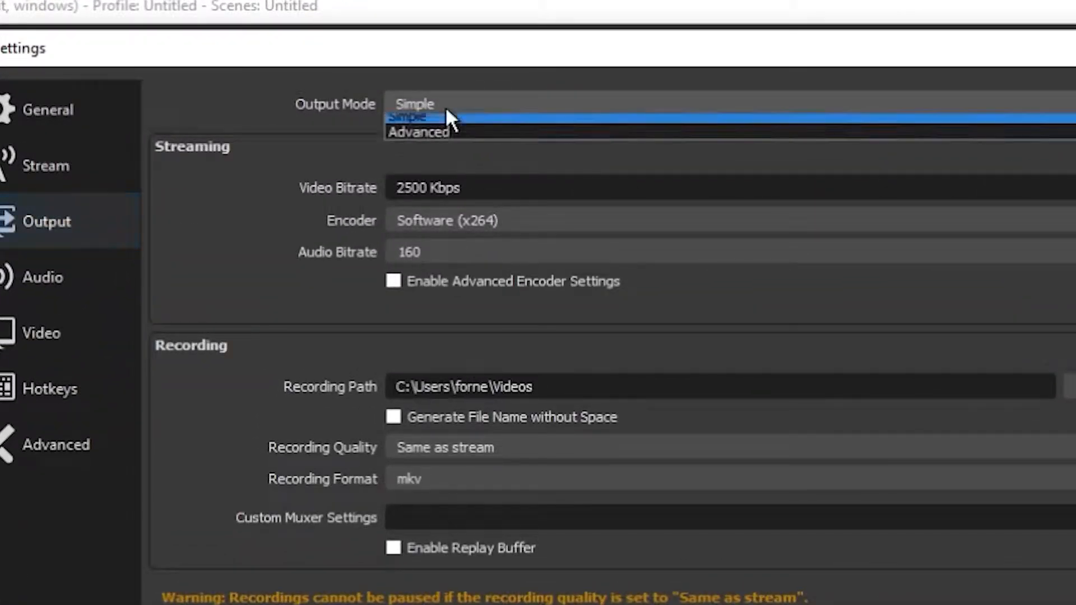
{"action": "left_click", "coordinate": [442, 139]}
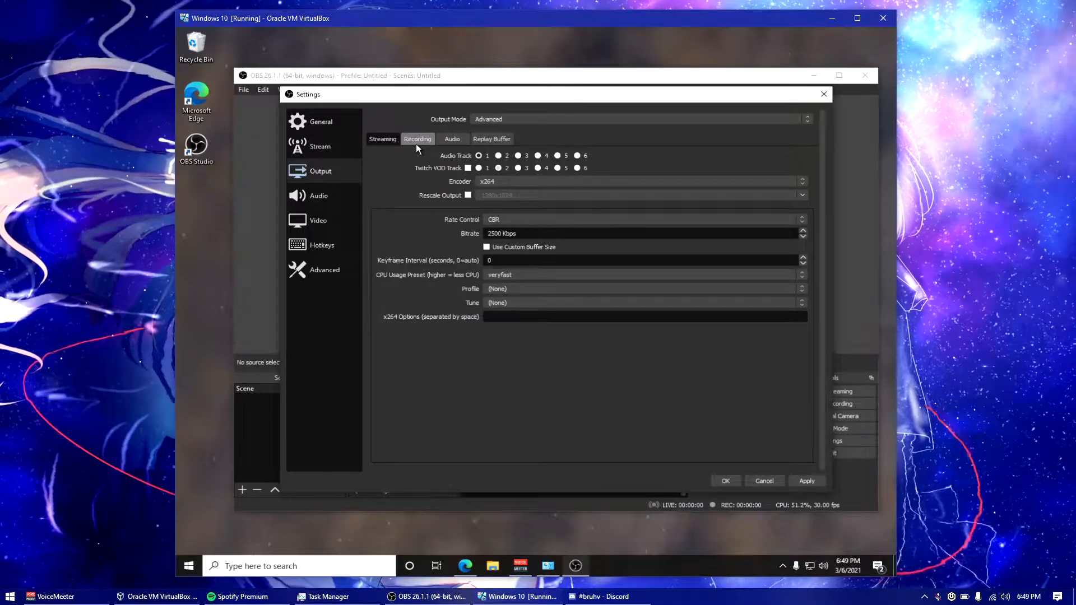
Set the recording format to mp4 and enable audio tracks 2 and 3 in addition to track 1, keeping the stream encoder.
{"action": "left_click", "coordinate": [416, 144]}
{"action": "left_click", "coordinate": [381, 140]}
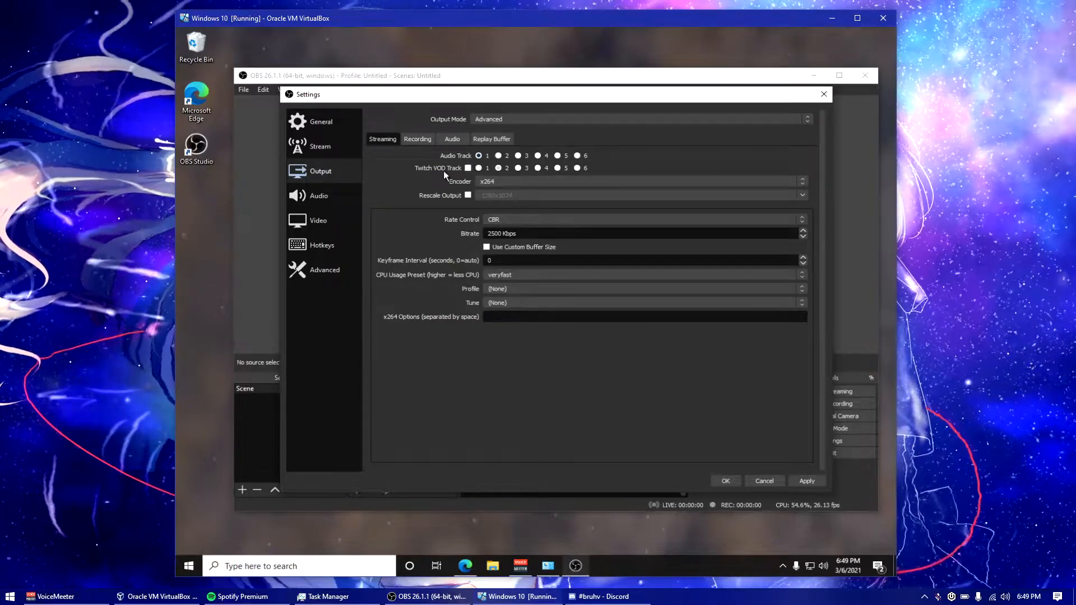
{"action": "left_click", "coordinate": [413, 144]}
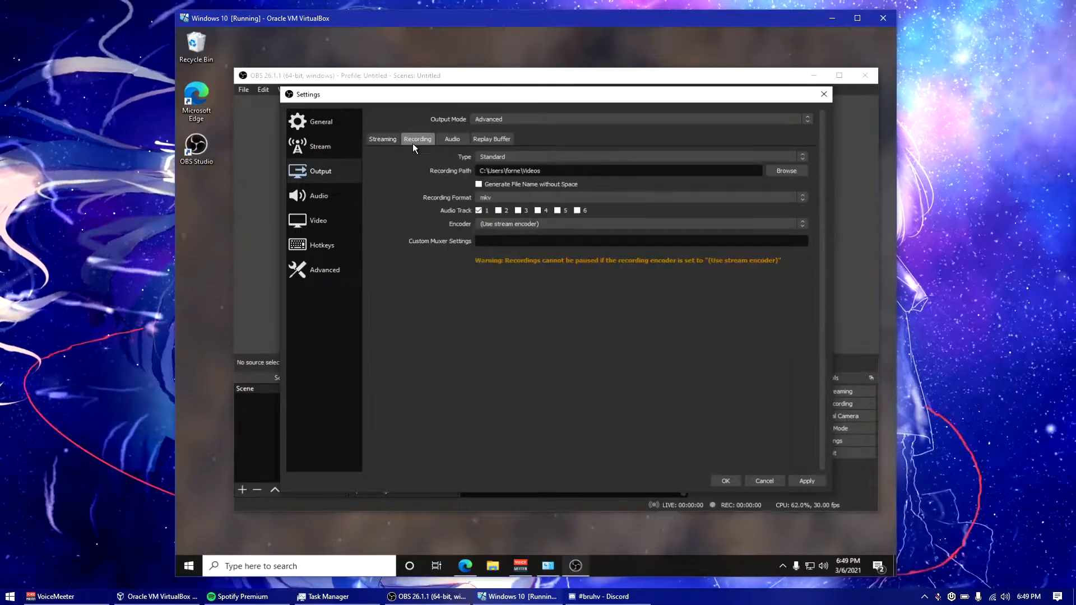
{"action": "left_click", "coordinate": [532, 196]}
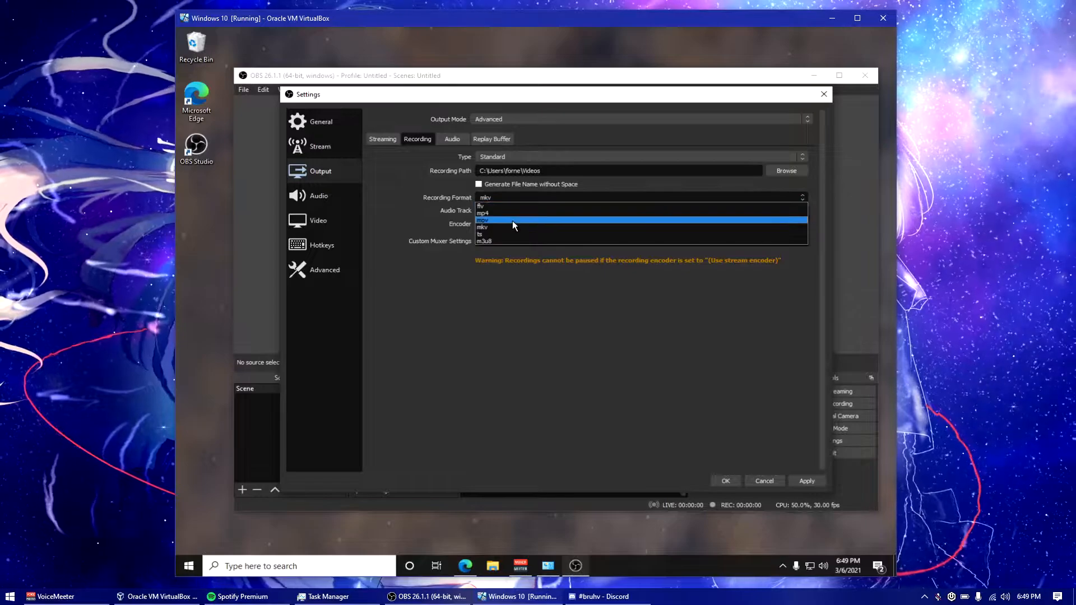
{"action": "left_click", "coordinate": [507, 213]}
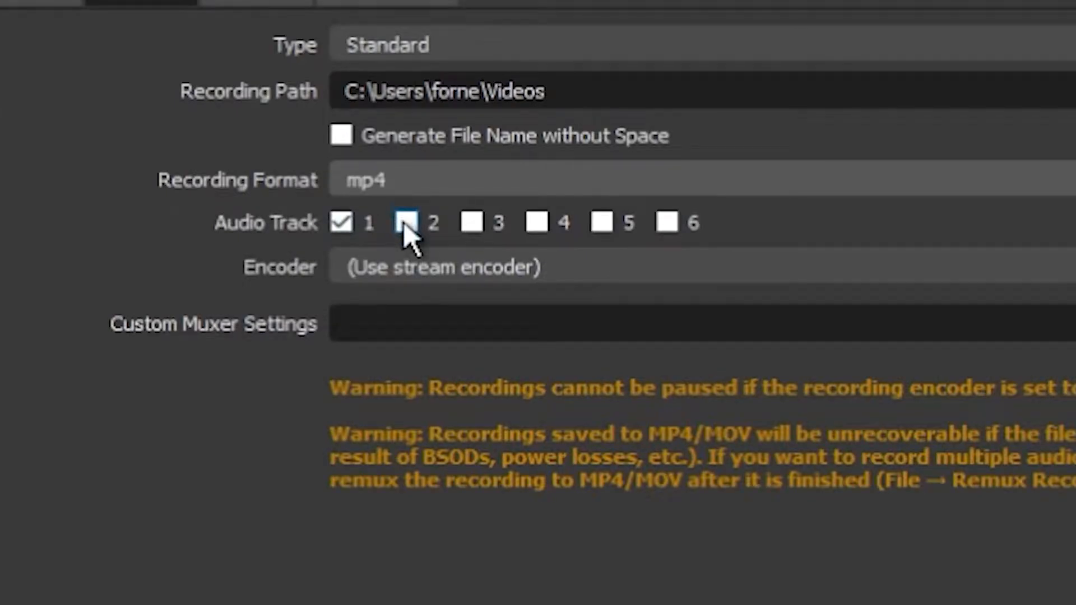
{"action": "left_click", "coordinate": [405, 224]}
{"action": "left_click", "coordinate": [473, 223]}
{"action": "left_click", "coordinate": [446, 276]}
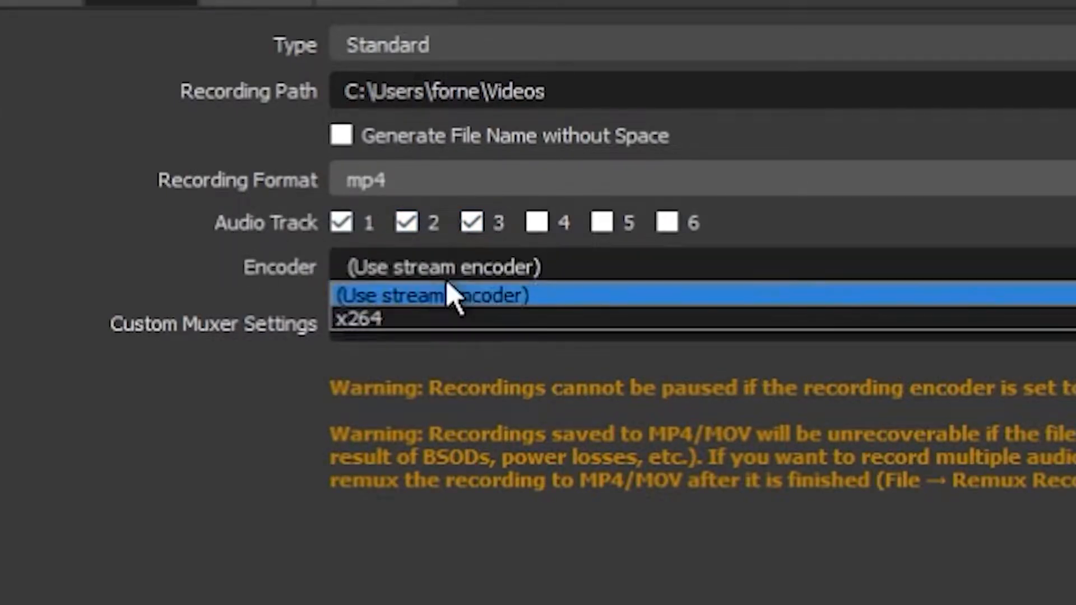
{"action": "left_click", "coordinate": [257, 280]}
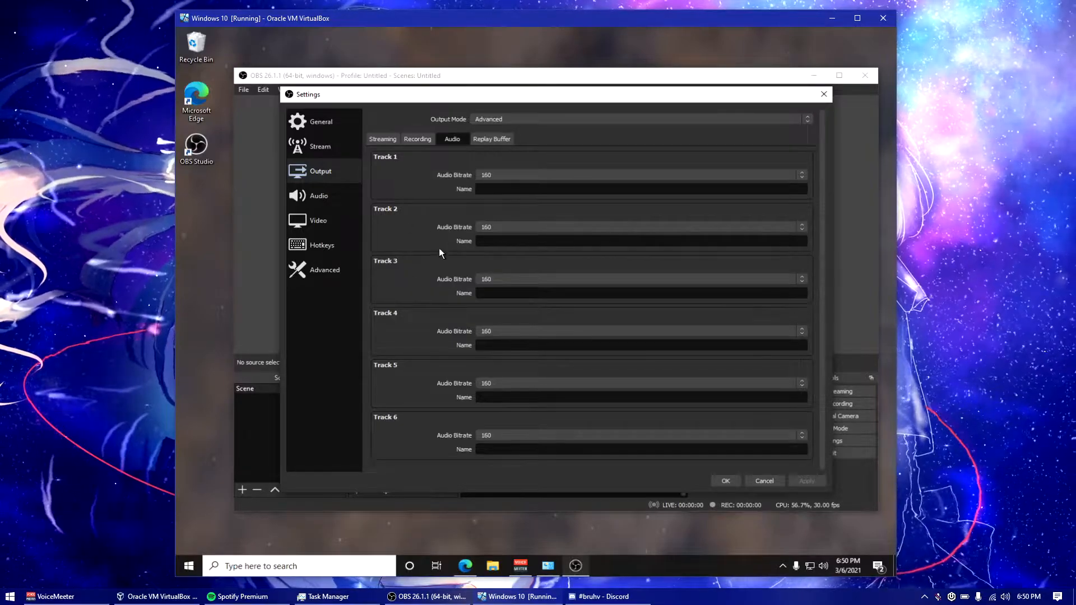
Check the Track 1 audio bitrate options in the output settings, keep 160 and confirm the settings.
{"action": "left_click", "coordinate": [492, 173]}
{"action": "left_click", "coordinate": [497, 175]}
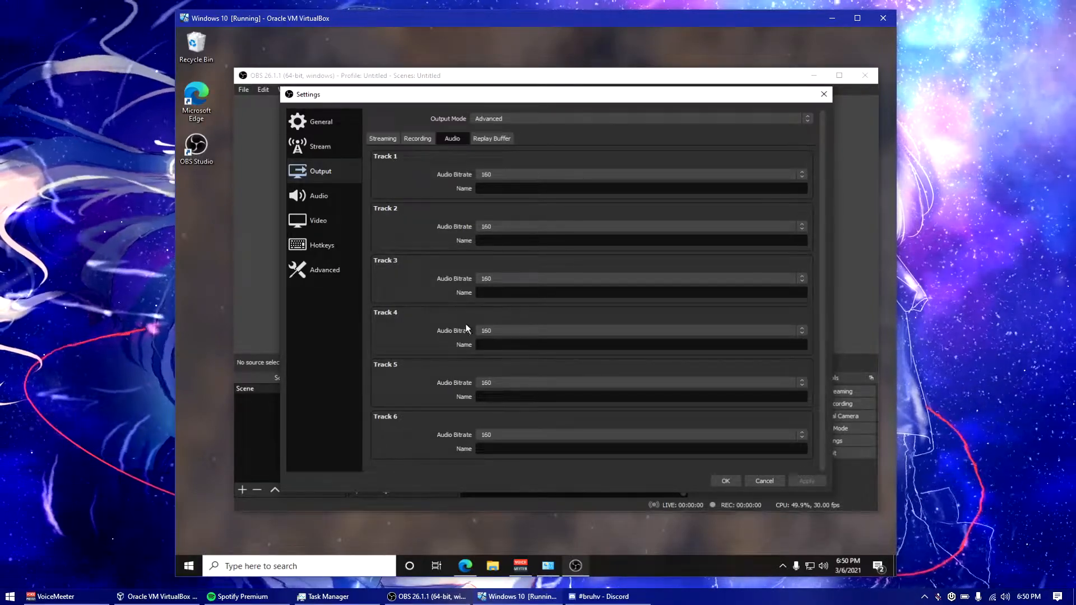
{"action": "left_click", "coordinate": [726, 480]}
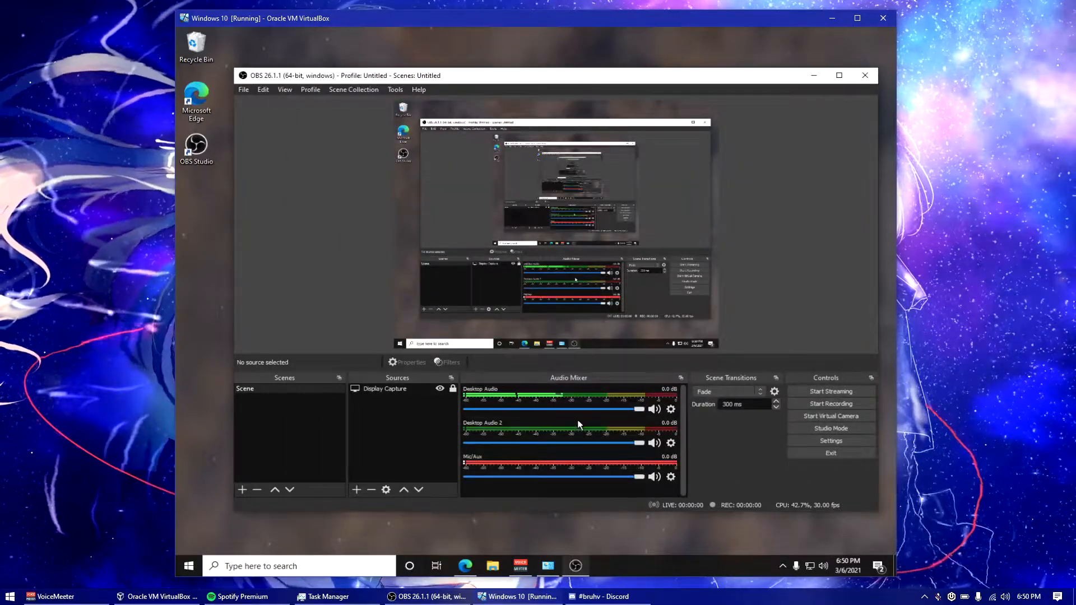
{"action": "right_click", "coordinate": [573, 412]}
{"action": "left_click", "coordinate": [560, 411]}
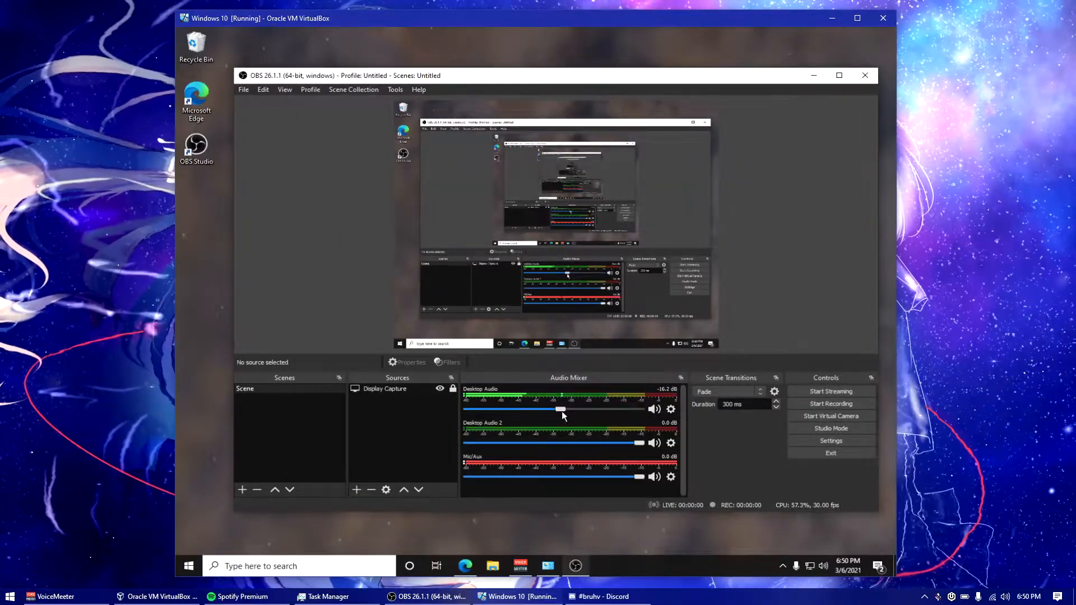
{"action": "left_click_drag", "start_coordinate": [563, 405], "coordinate": [646, 415]}
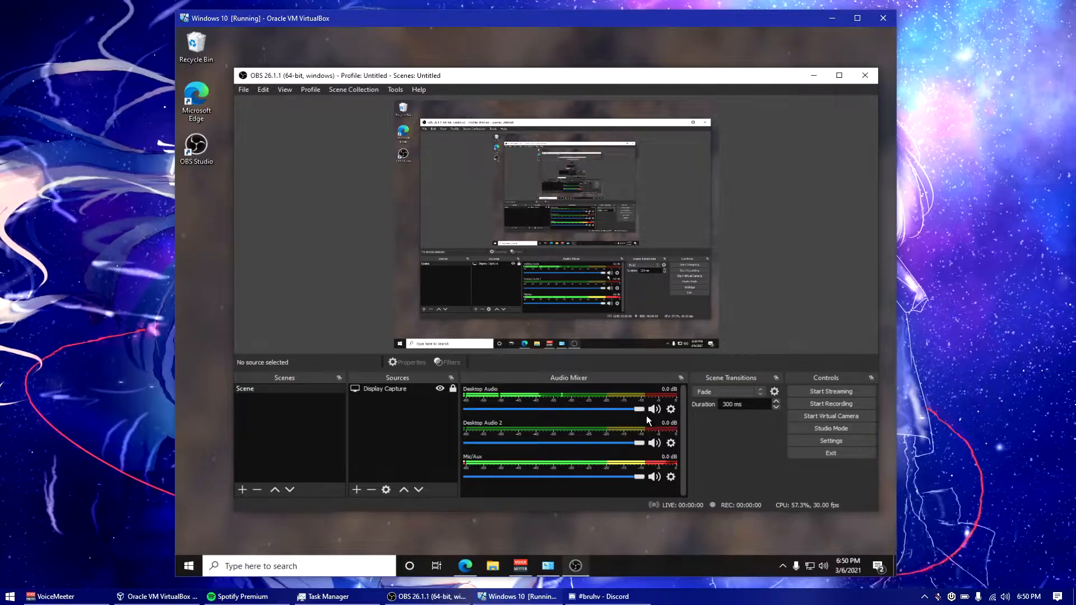
Open the advanced audio properties and disable all audio tracks for Desktop Audio, Desktop Audio 2 and Mic/Aux.
{"action": "right_click", "coordinate": [563, 405]}
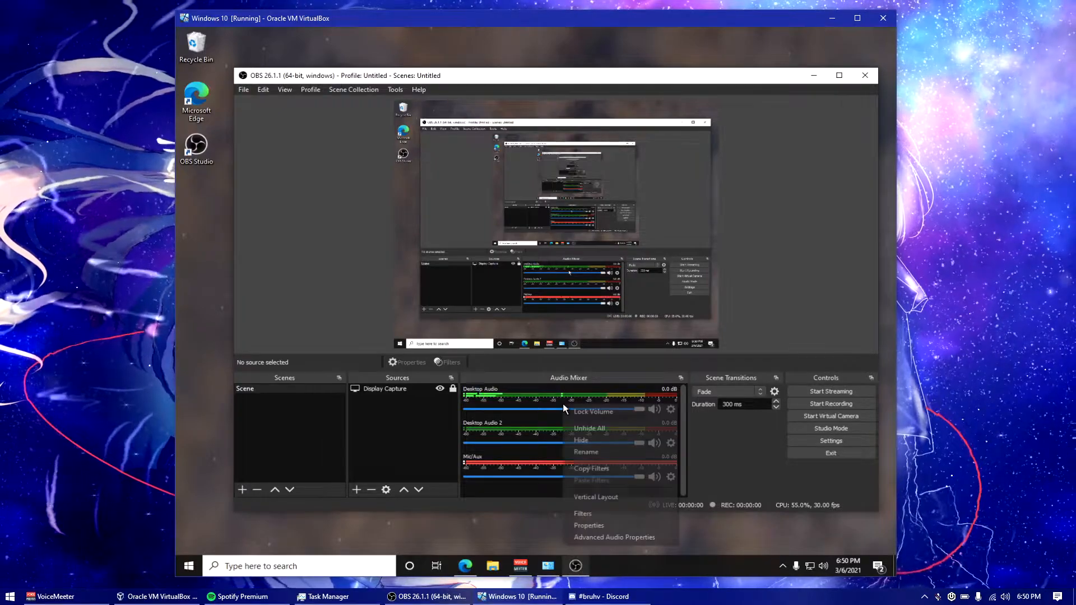
{"action": "left_click", "coordinate": [608, 536]}
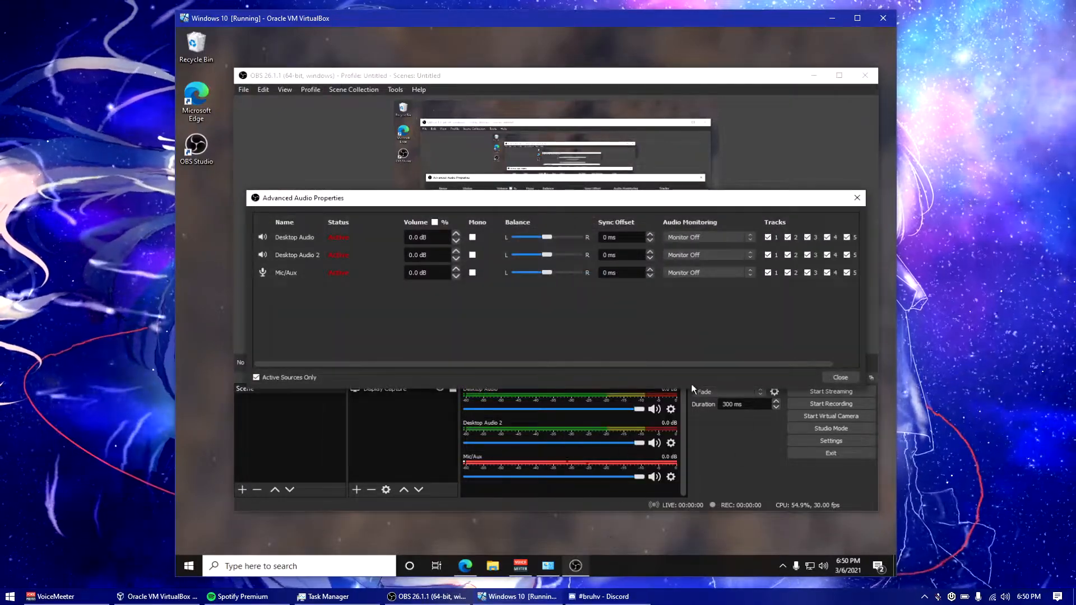
{"action": "left_click_drag", "start_coordinate": [606, 363], "coordinate": [557, 361]}
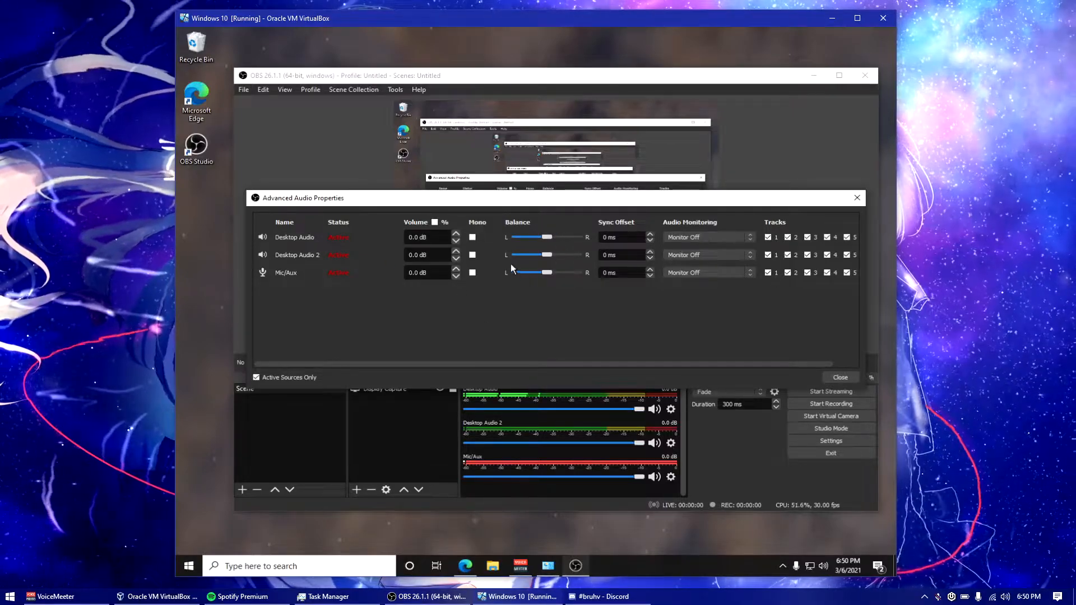
{"action": "left_click_drag", "start_coordinate": [555, 361], "coordinate": [594, 366]}
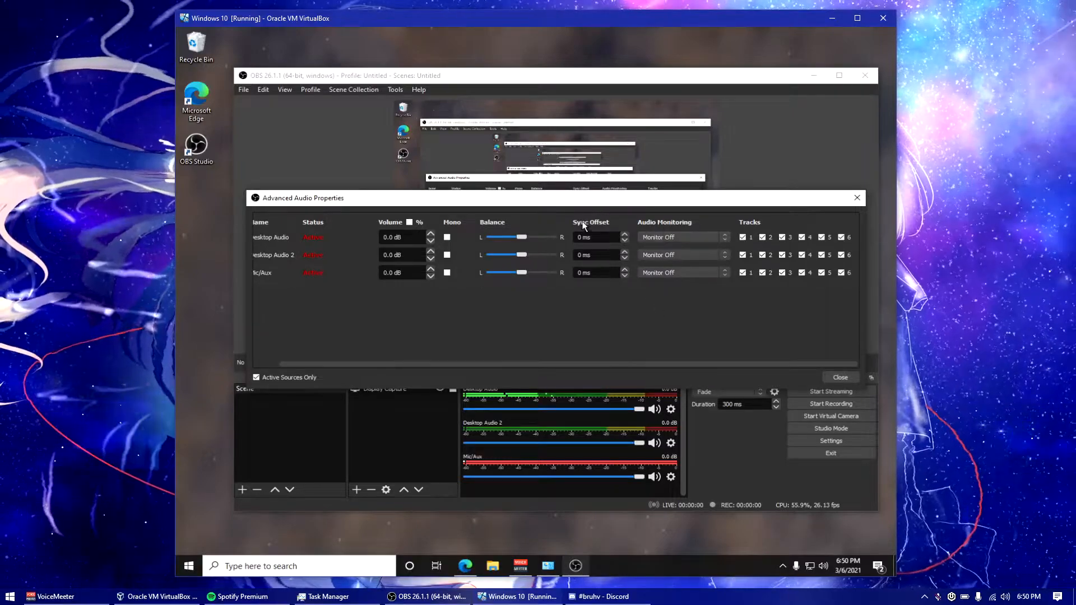
{"action": "left_click", "coordinate": [743, 274]}
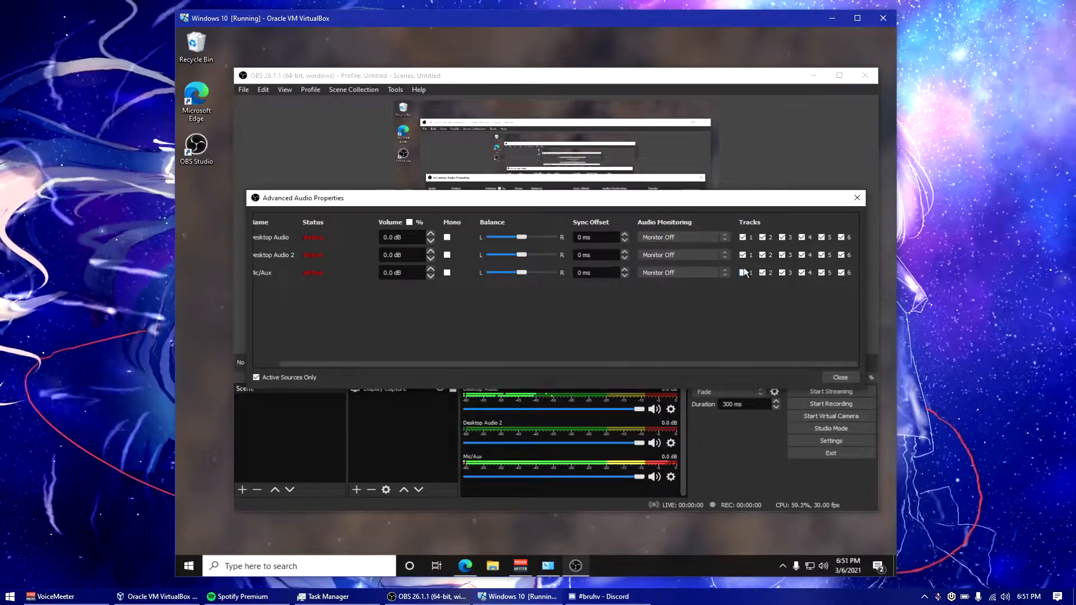
{"action": "left_click", "coordinate": [743, 256]}
{"action": "left_click", "coordinate": [762, 236]}
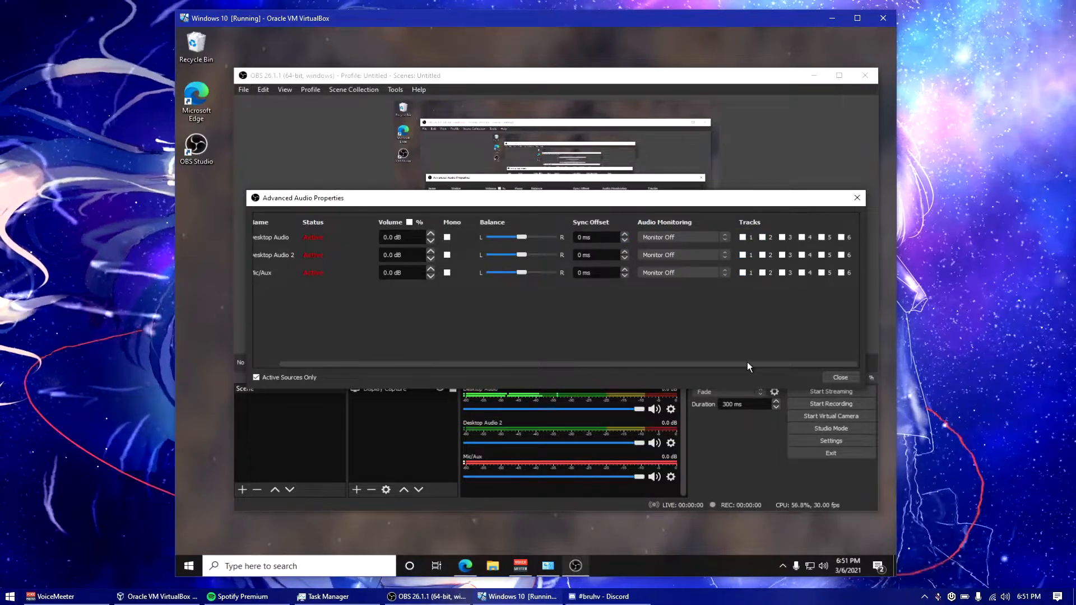
Assign Mic/Aux to track 1, Desktop Audio 2 to track 2 and Desktop Audio to track 3, and close the advanced audio properties.
{"action": "left_click_drag", "start_coordinate": [747, 362], "coordinate": [720, 362]}
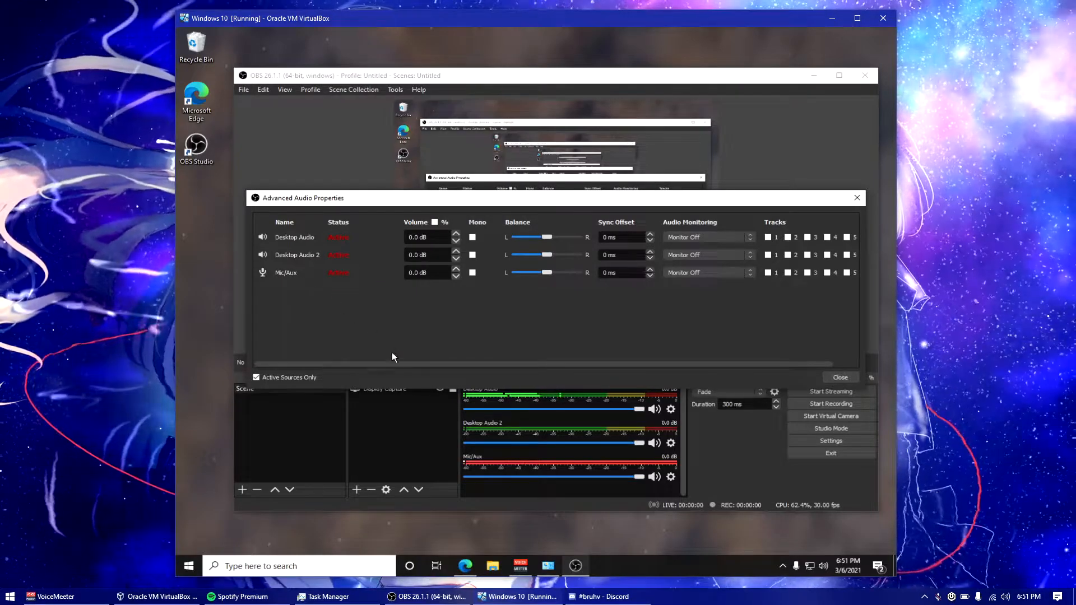
{"action": "left_click_drag", "start_coordinate": [391, 362], "coordinate": [400, 362]}
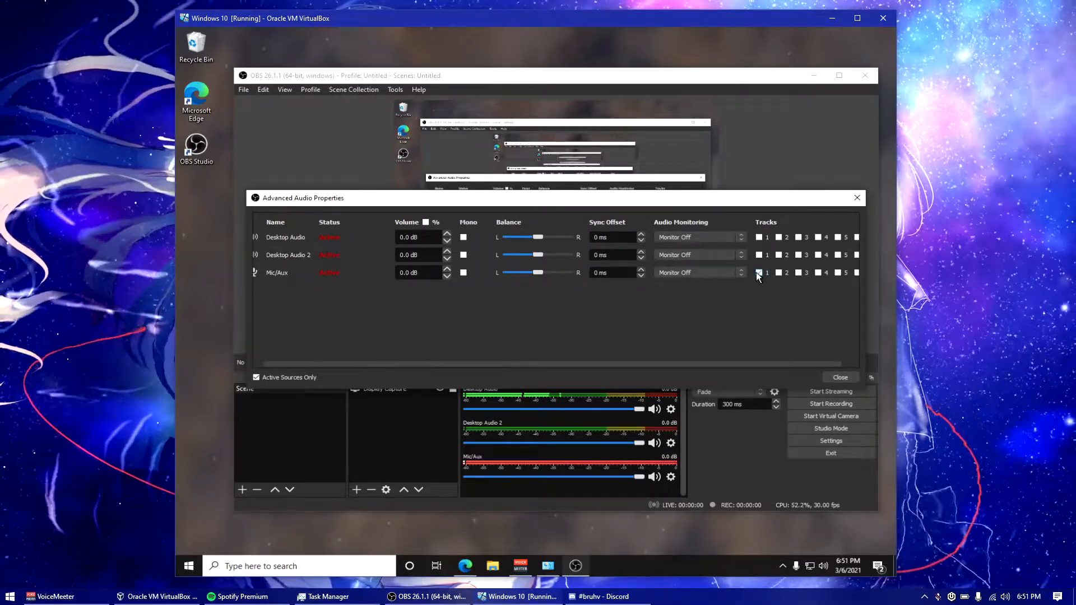
{"action": "left_click_drag", "start_coordinate": [667, 362], "coordinate": [633, 361]}
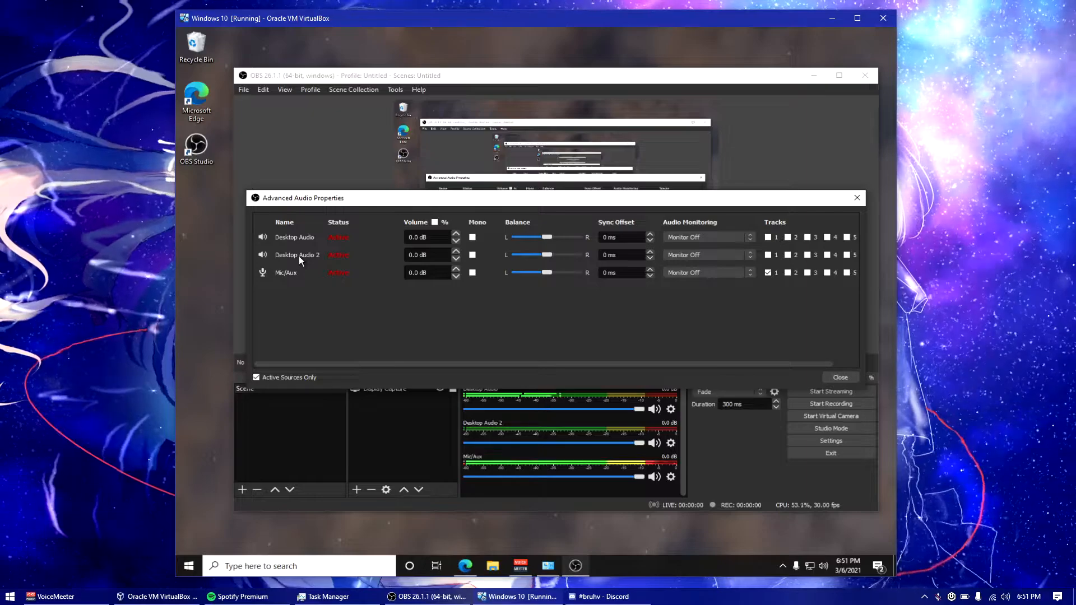
{"action": "left_click", "coordinate": [787, 255]}
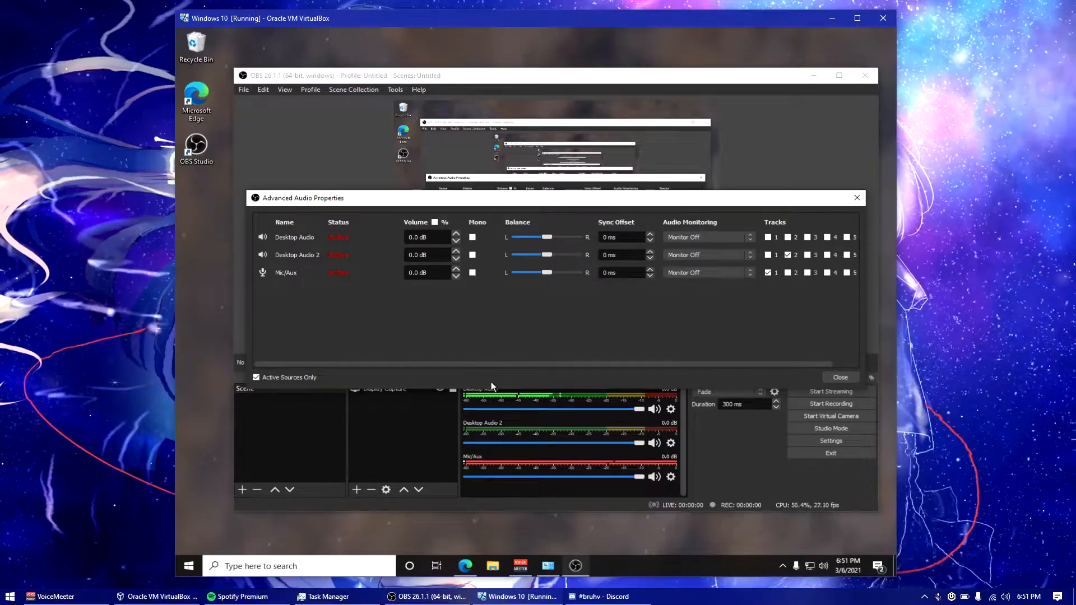
{"action": "left_click", "coordinate": [807, 238]}
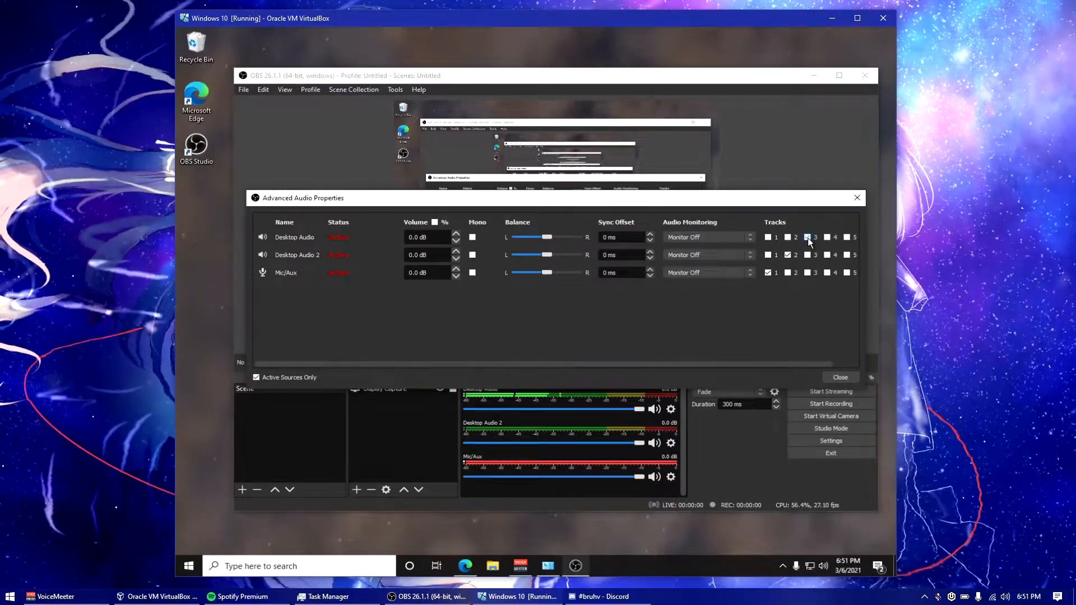
{"action": "left_click", "coordinate": [835, 378]}
Name output audio tracks 1 to 3 Microphone Audio, Discord Audio and Desktop Audio, and save the settings.
{"action": "left_click", "coordinate": [824, 440]}
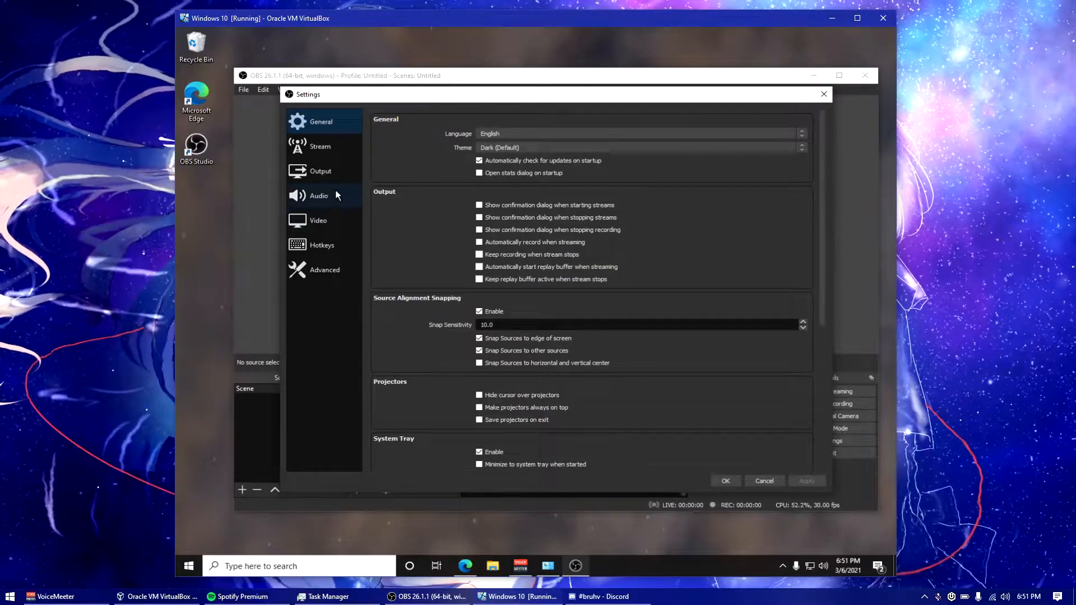
{"action": "left_click", "coordinate": [331, 174]}
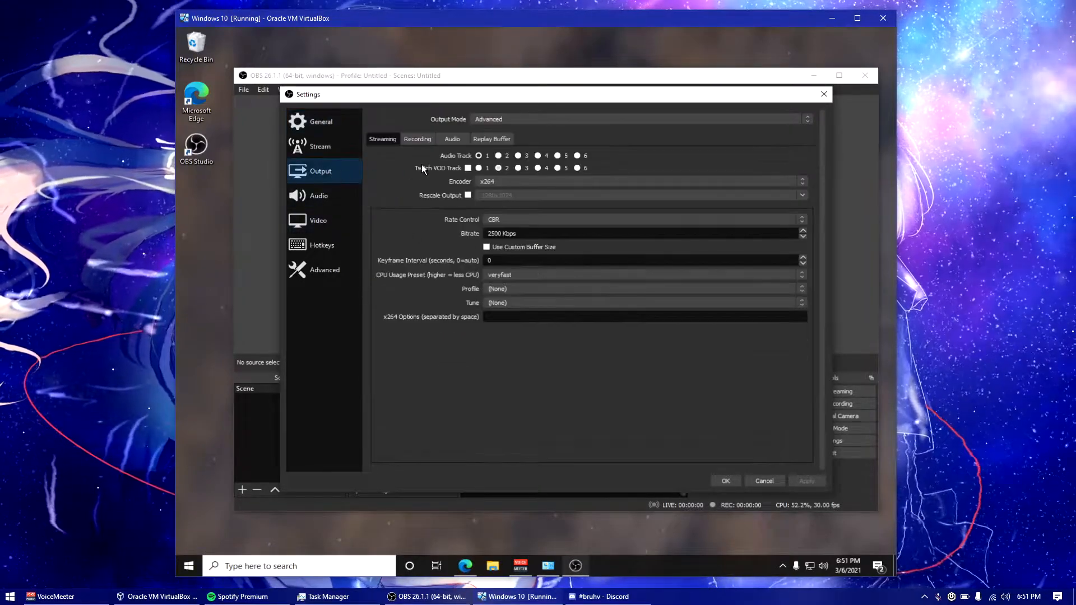
{"action": "left_click", "coordinate": [447, 140]}
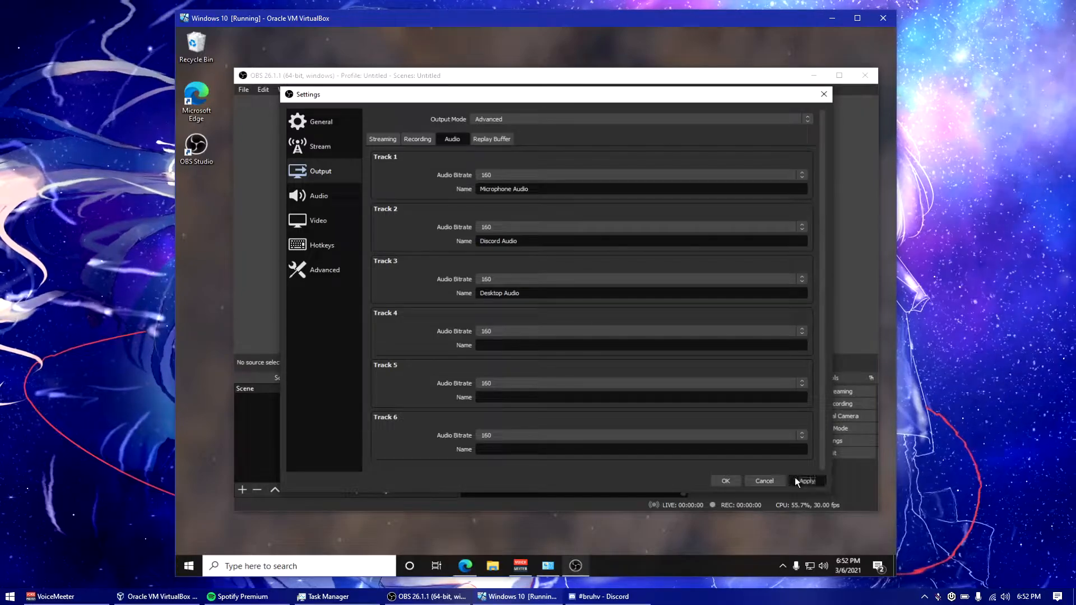
{"action": "left_click", "coordinate": [796, 481]}
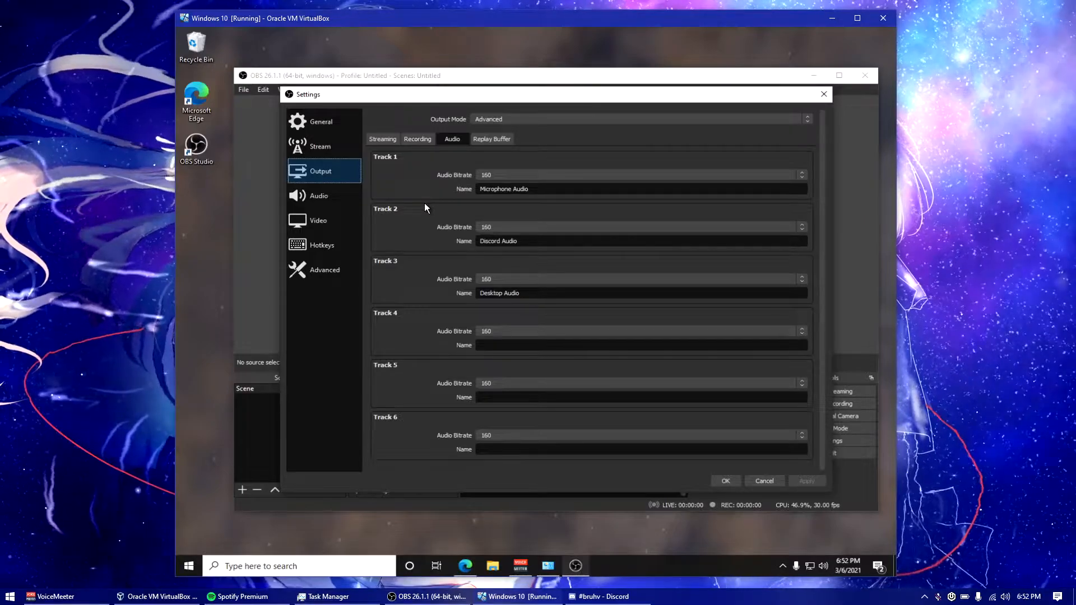
{"action": "left_click", "coordinate": [722, 480]}
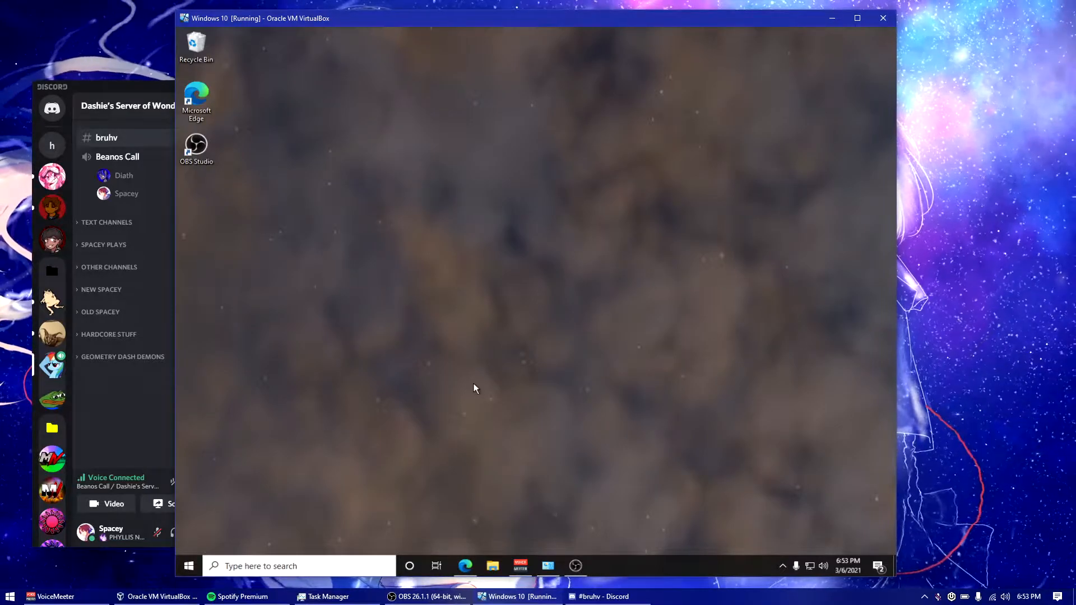
{"action": "left_click", "coordinate": [493, 566]}
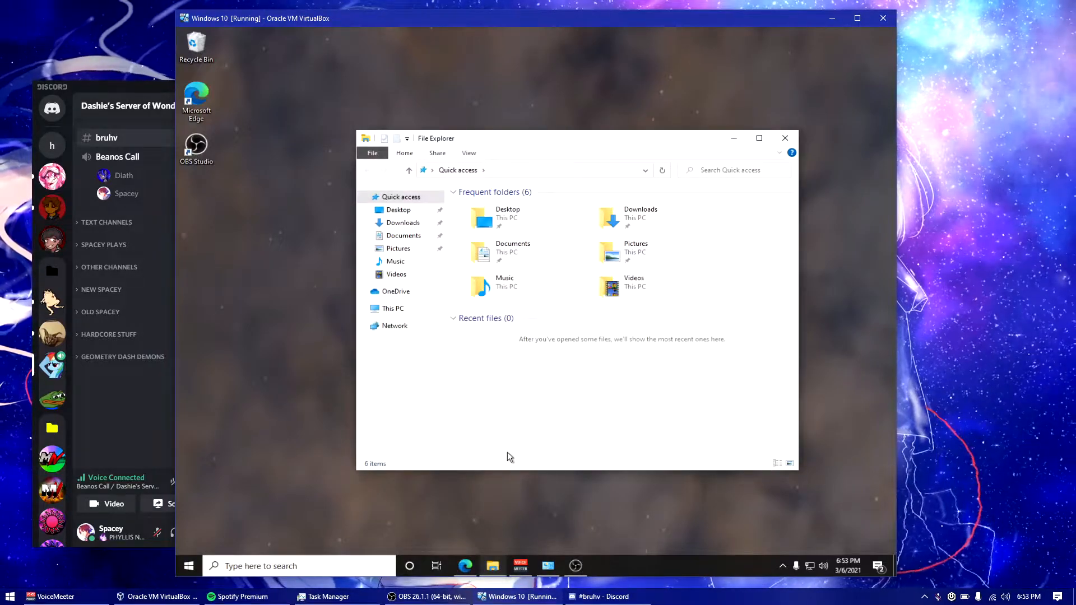
{"action": "double_click", "coordinate": [639, 294]}
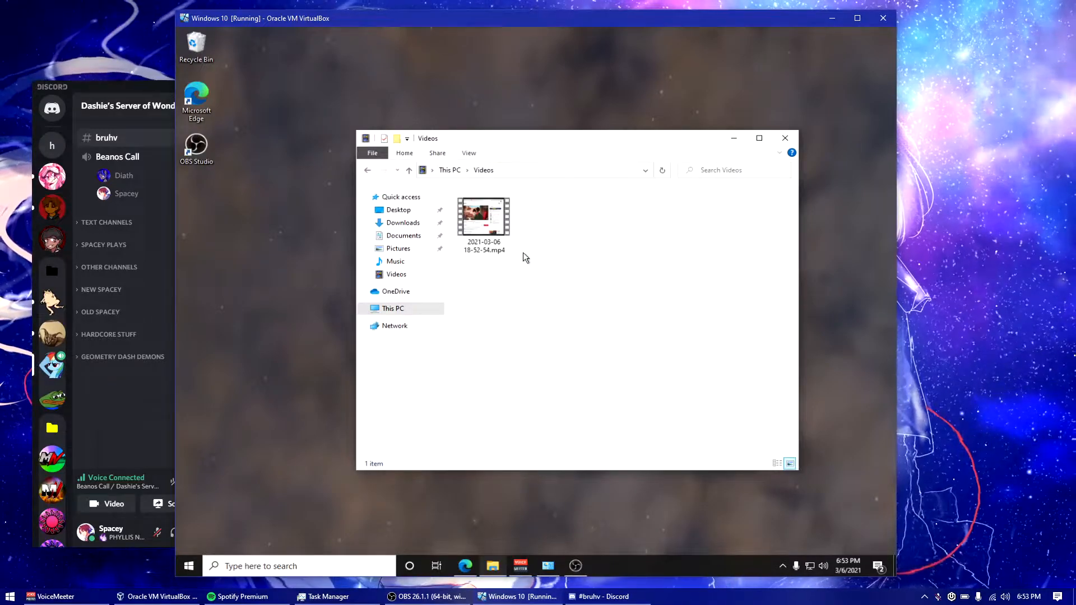
{"action": "double_click", "coordinate": [486, 220]}
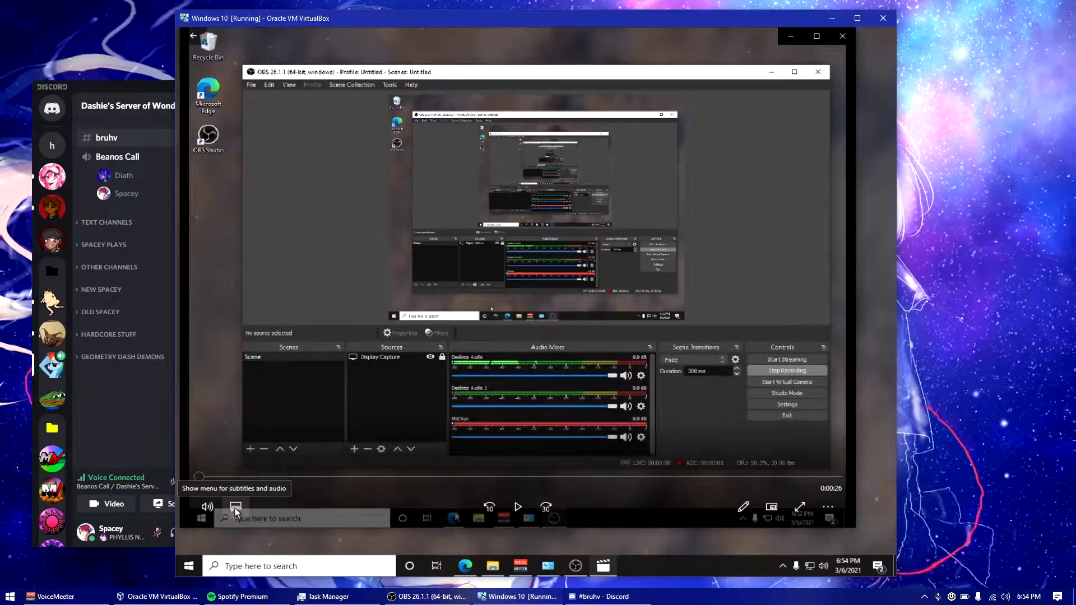
Inspect the recording's list of audio tracks, play a few seconds of the video and pause it.
{"action": "left_click", "coordinate": [236, 508]}
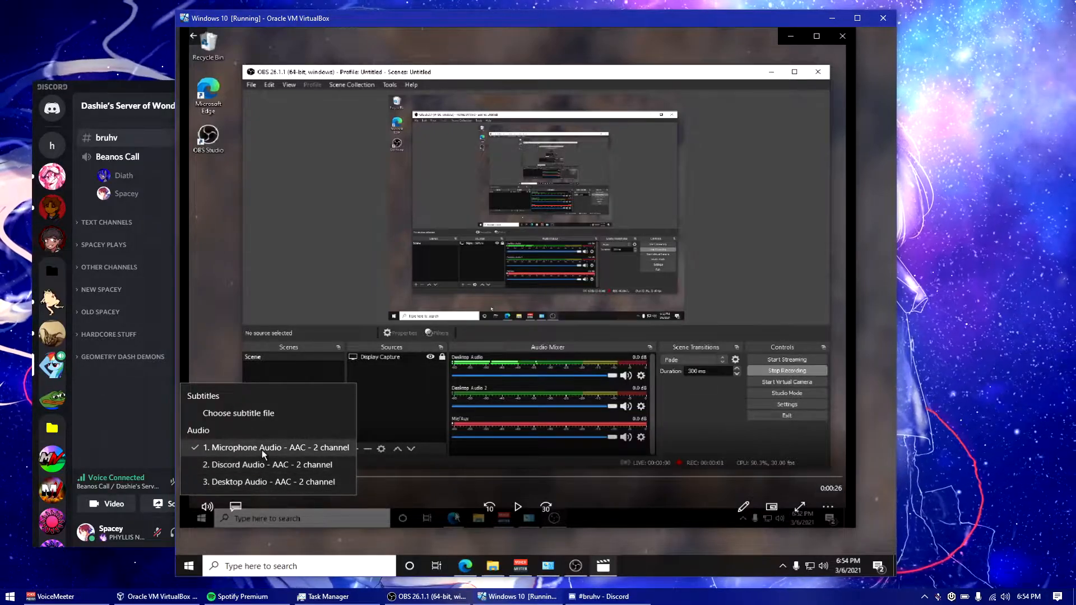
{"action": "left_click", "coordinate": [422, 381]}
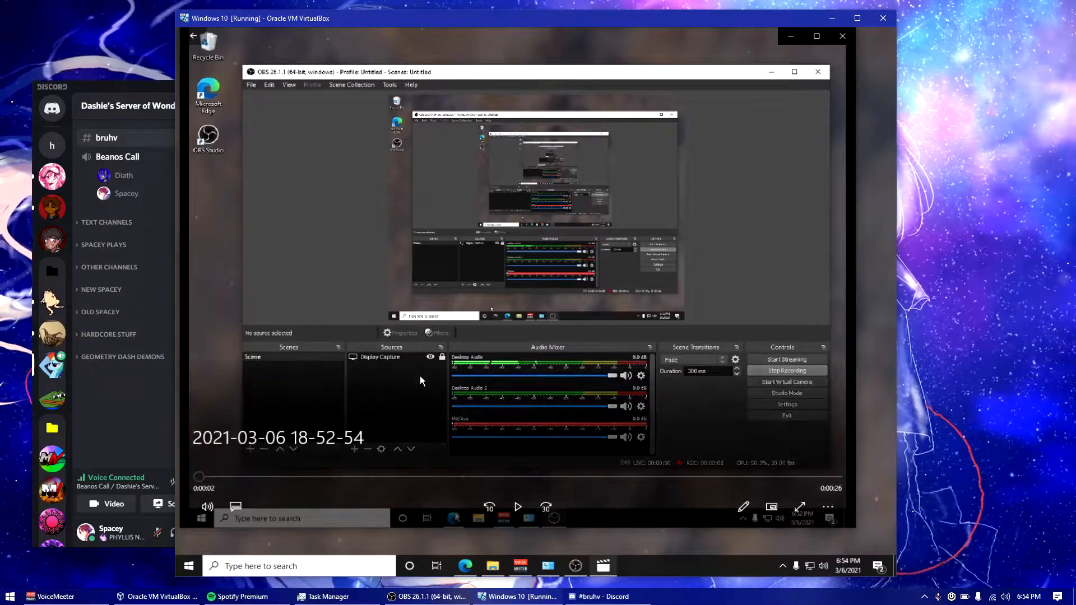
{"action": "left_click", "coordinate": [235, 506]}
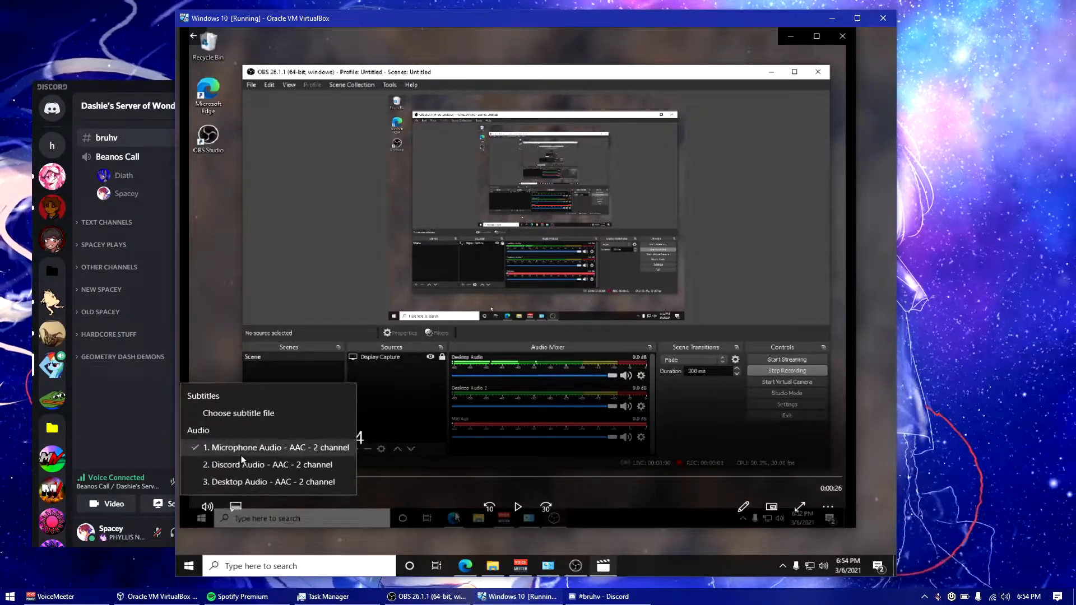
{"action": "left_click", "coordinate": [243, 464]}
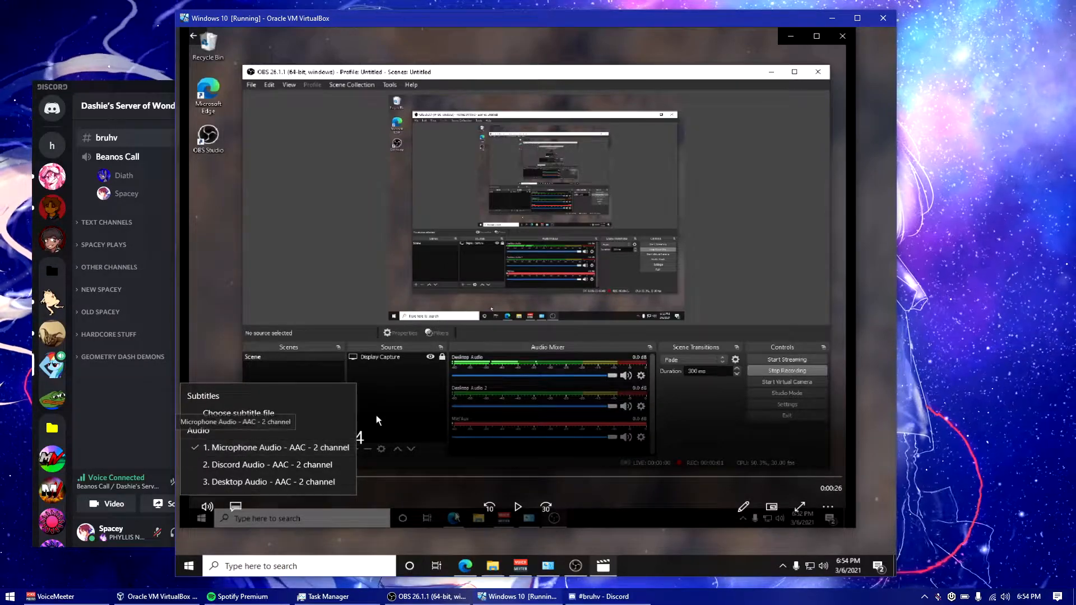
{"action": "left_click", "coordinate": [515, 507]}
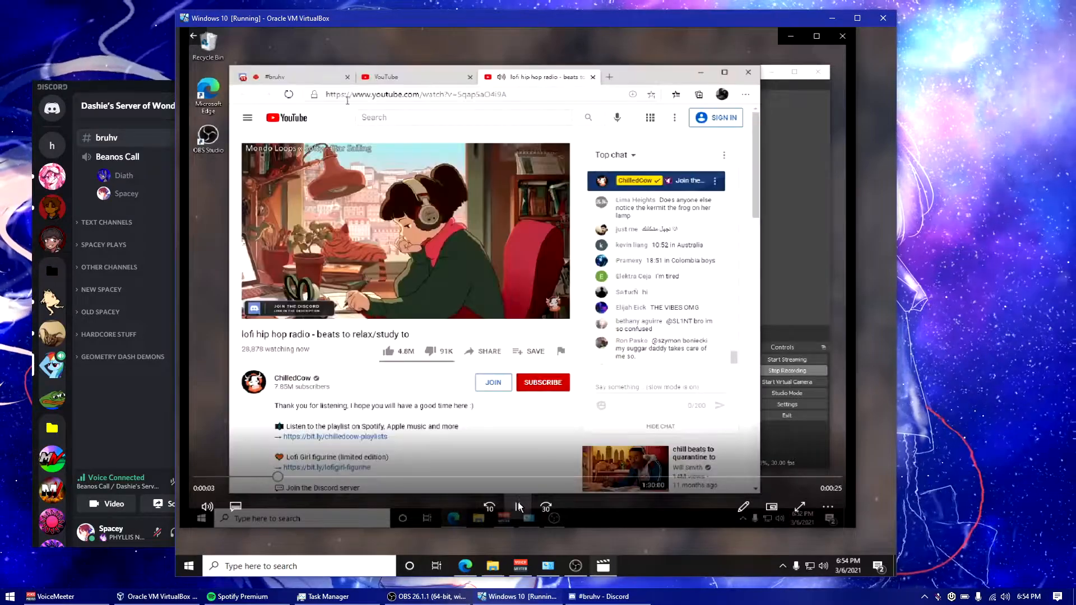
{"action": "left_click", "coordinate": [518, 507]}
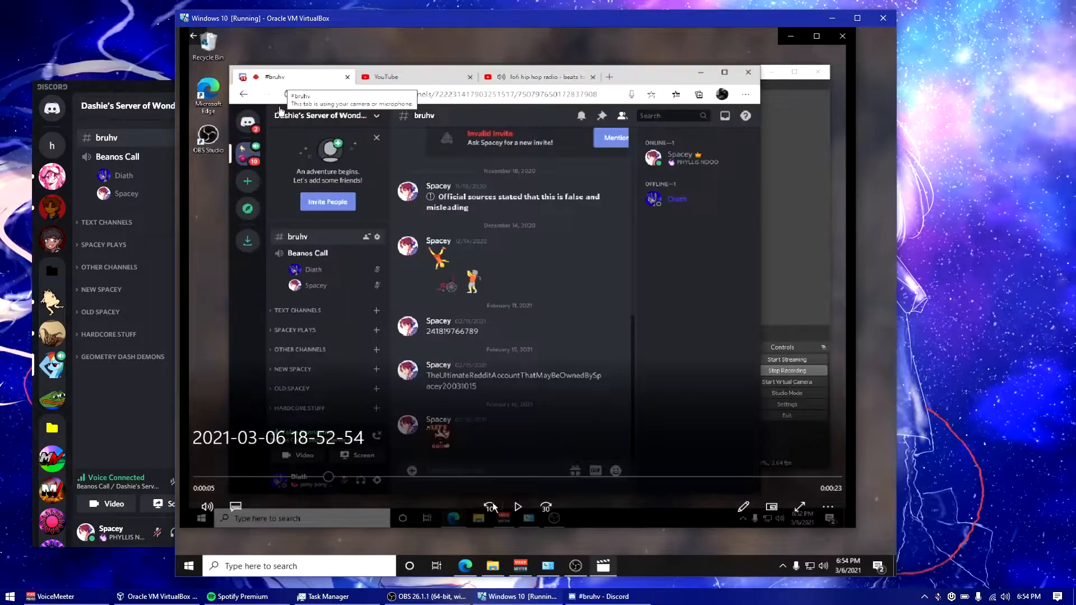
Switch playback to the Discord Audio track, play the recording from the beginning and pause it near the end.
{"action": "left_click", "coordinate": [238, 506]}
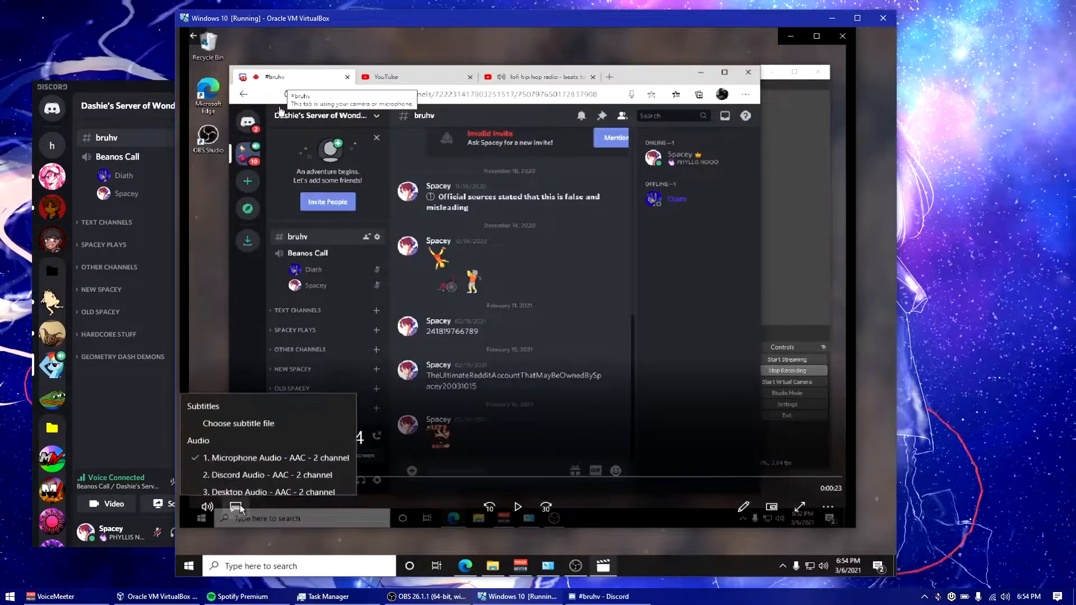
{"action": "left_click", "coordinate": [255, 464]}
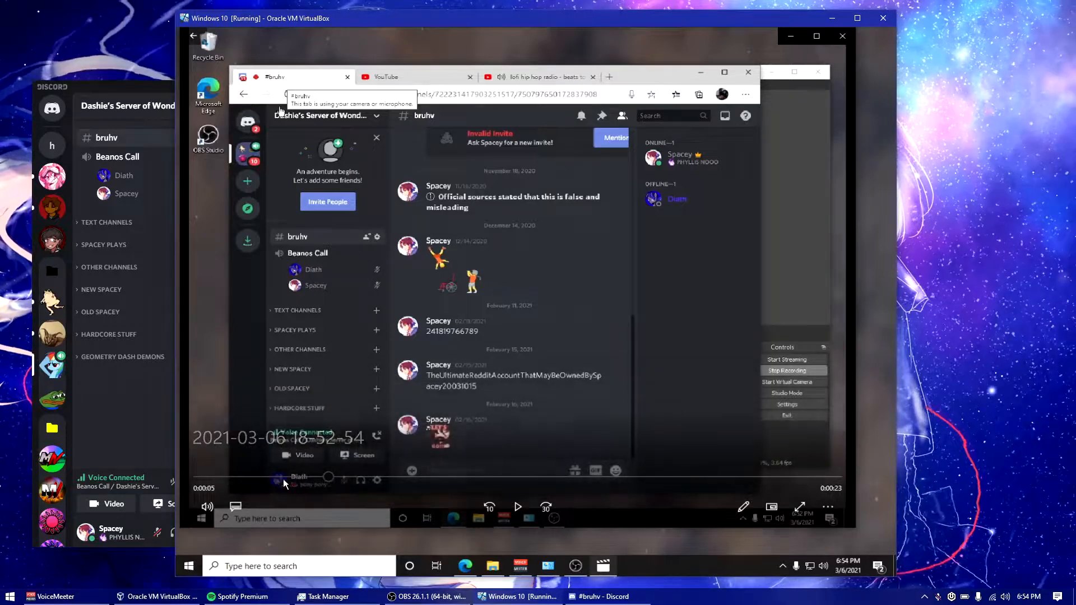
{"action": "left_click", "coordinate": [198, 477]}
{"action": "left_click", "coordinate": [516, 507]}
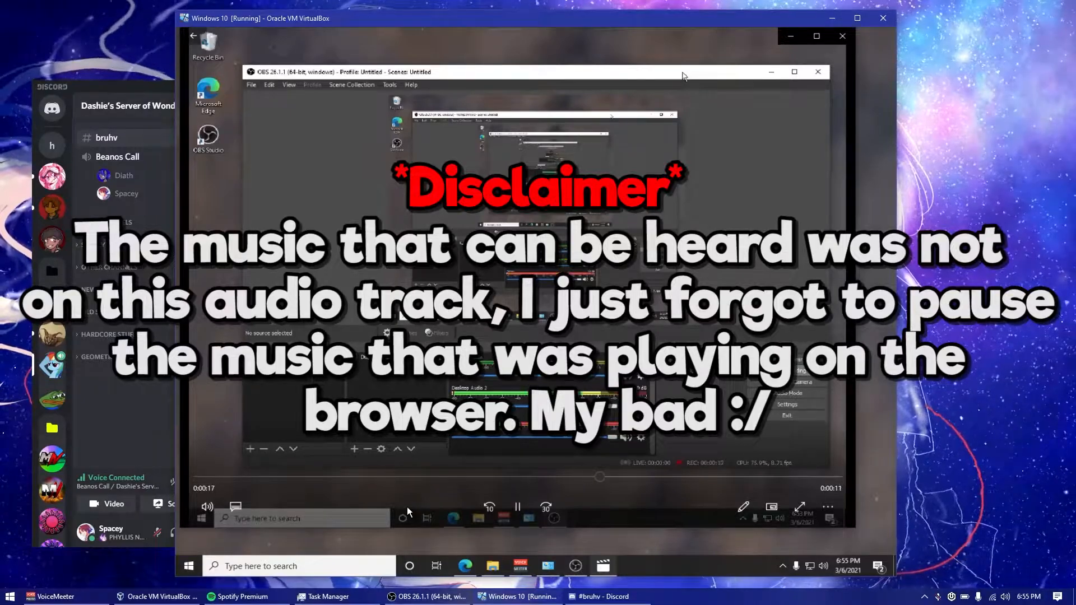
{"action": "left_click", "coordinate": [511, 512]}
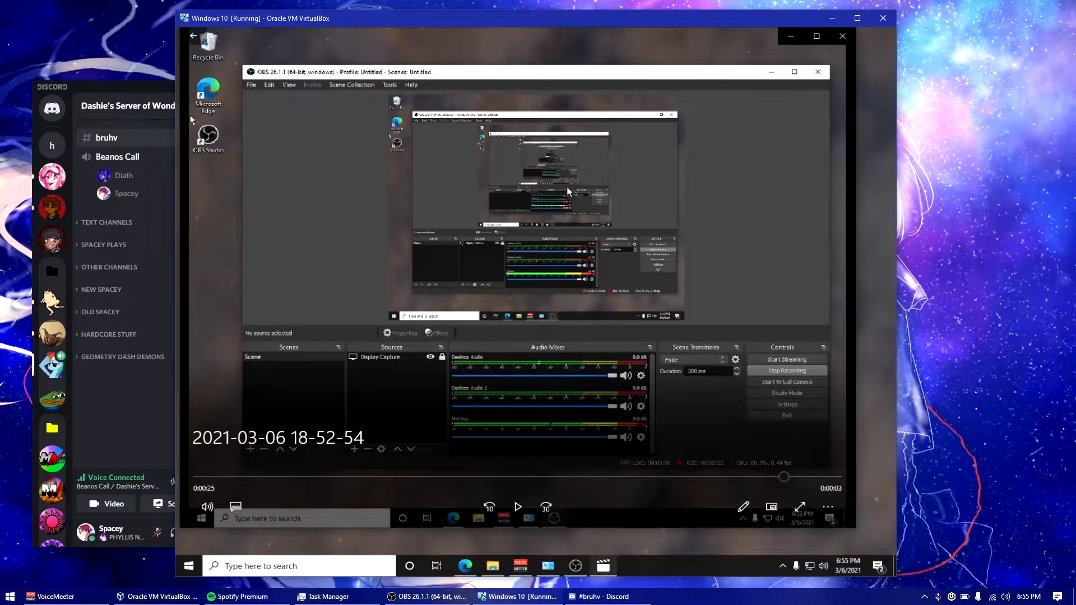
Bring the host's OBS Studio window into view to examine its audio mixer, and move it back off the screen.
{"action": "left_click_drag", "start_coordinate": [712, 21], "coordinate": [710, 26]}
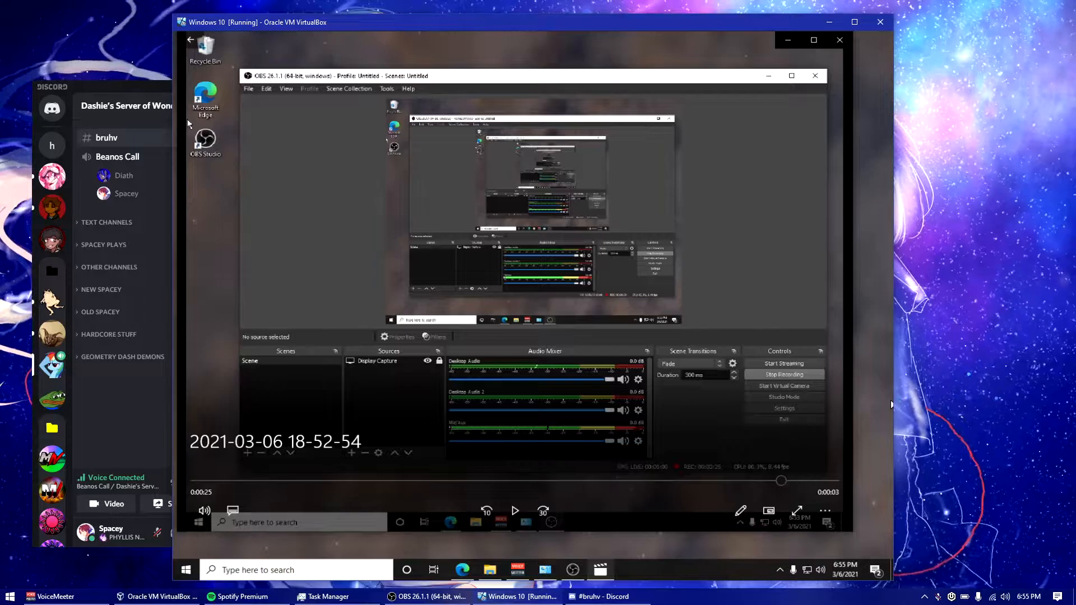
{"action": "left_click_drag", "start_coordinate": [1075, 53], "coordinate": [526, 55]}
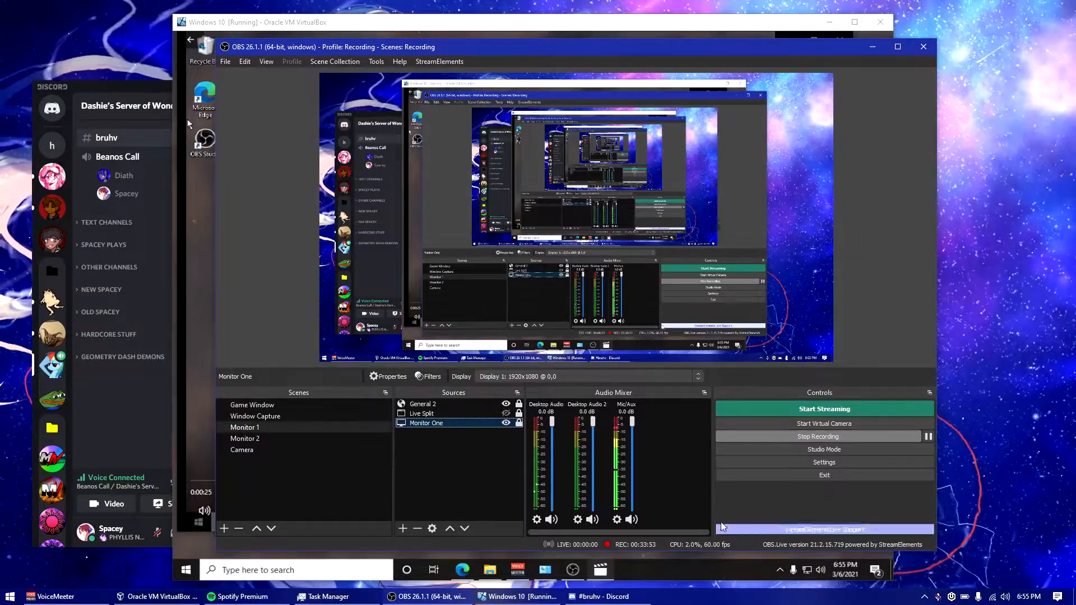
{"action": "left_click_drag", "start_coordinate": [582, 51], "coordinate": [1075, 70]}
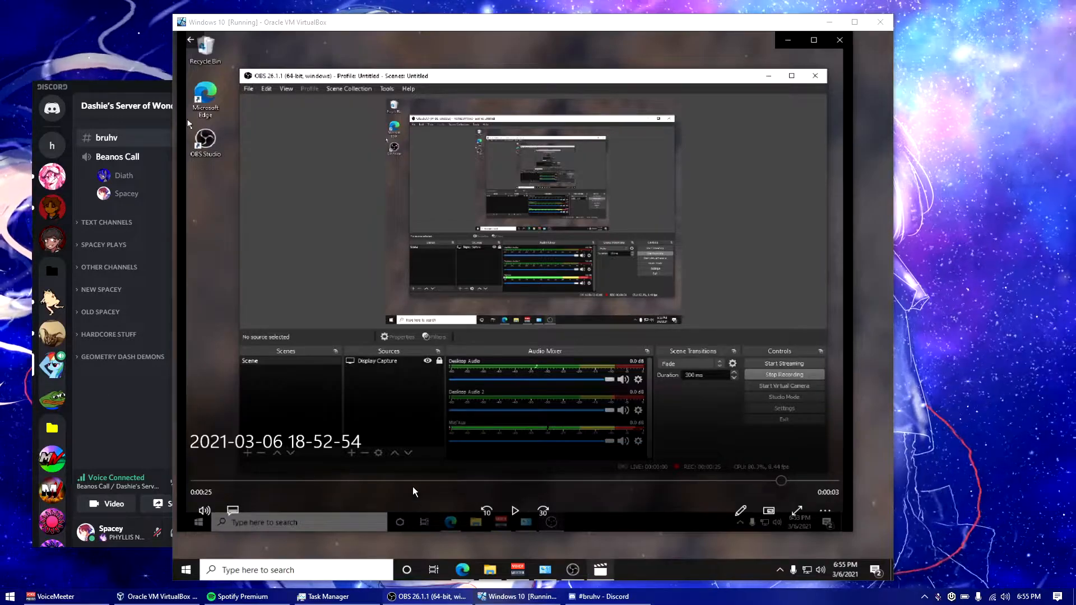
Select the recording's Desktop Audio track for playback, silence the lofi hip hop radio tab in the browser and minimize the browser.
{"action": "left_click", "coordinate": [232, 509]}
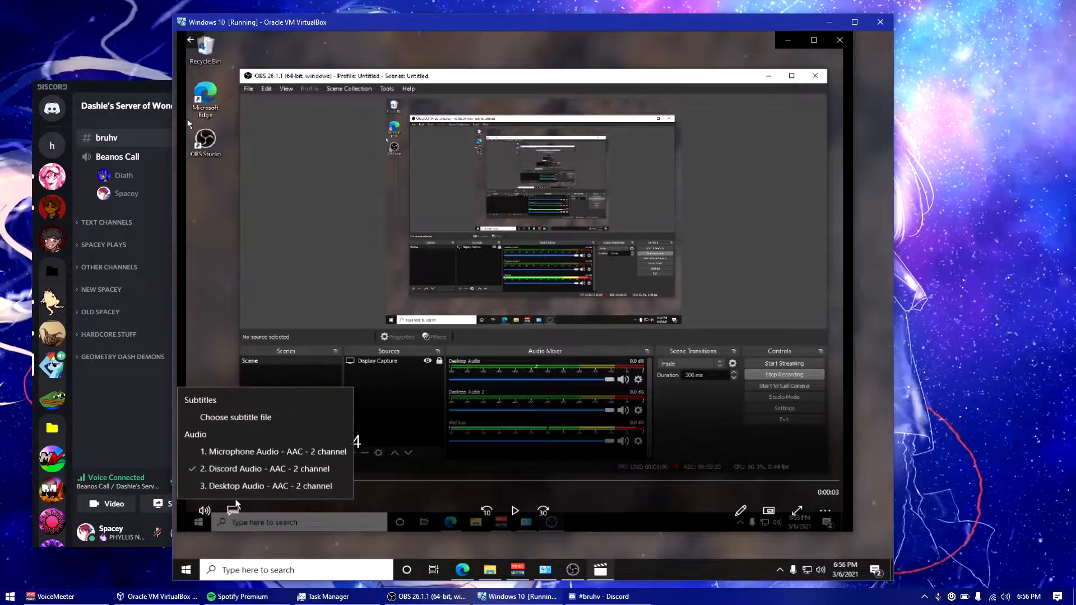
{"action": "left_click", "coordinate": [230, 487]}
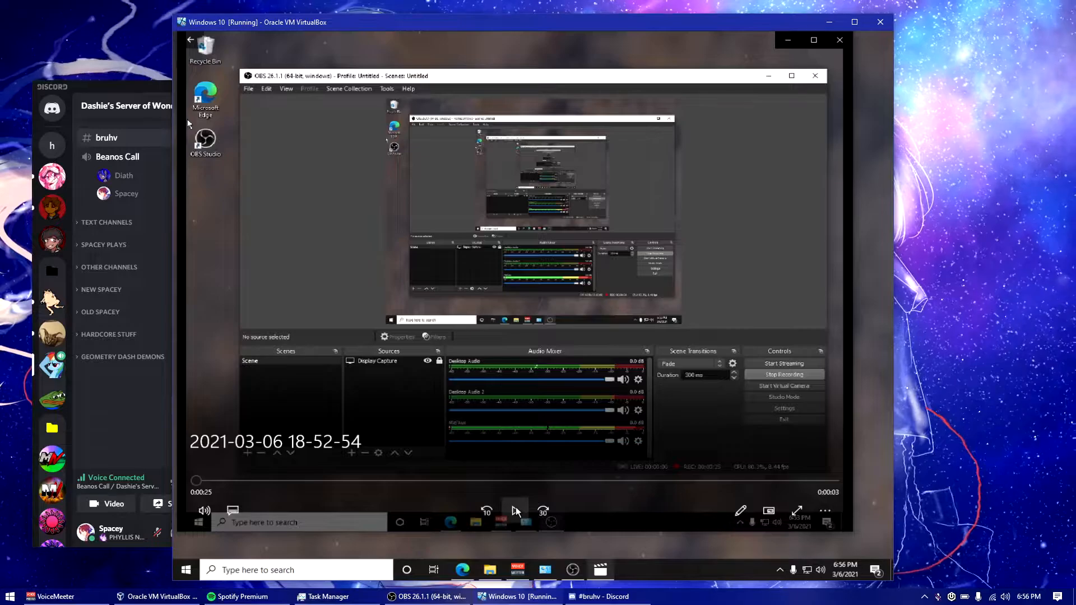
{"action": "left_click", "coordinate": [462, 569]}
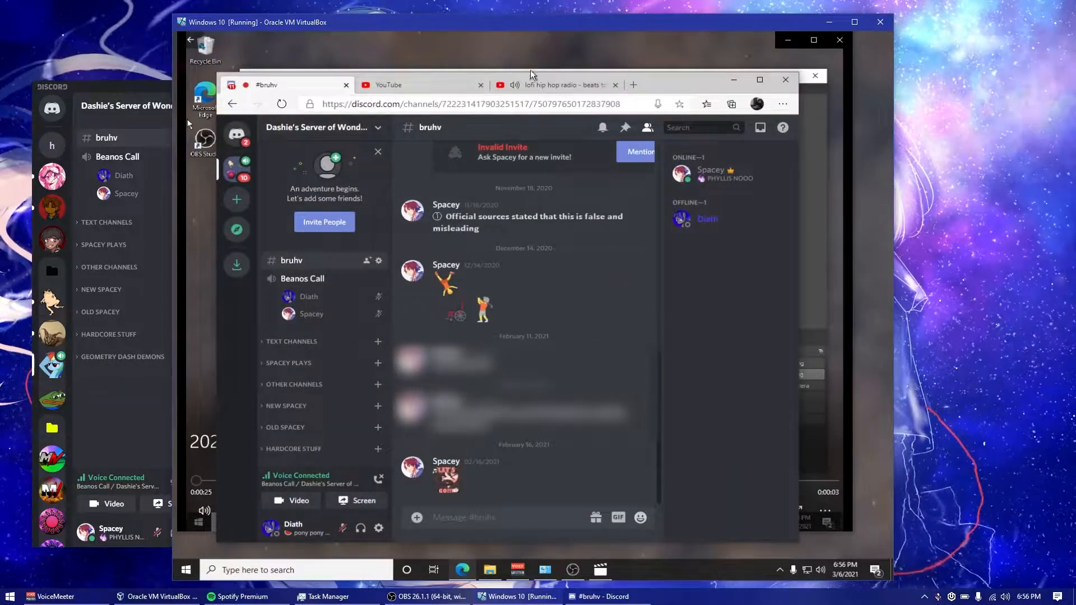
{"action": "left_click", "coordinate": [514, 84]}
{"action": "left_click", "coordinate": [733, 79]}
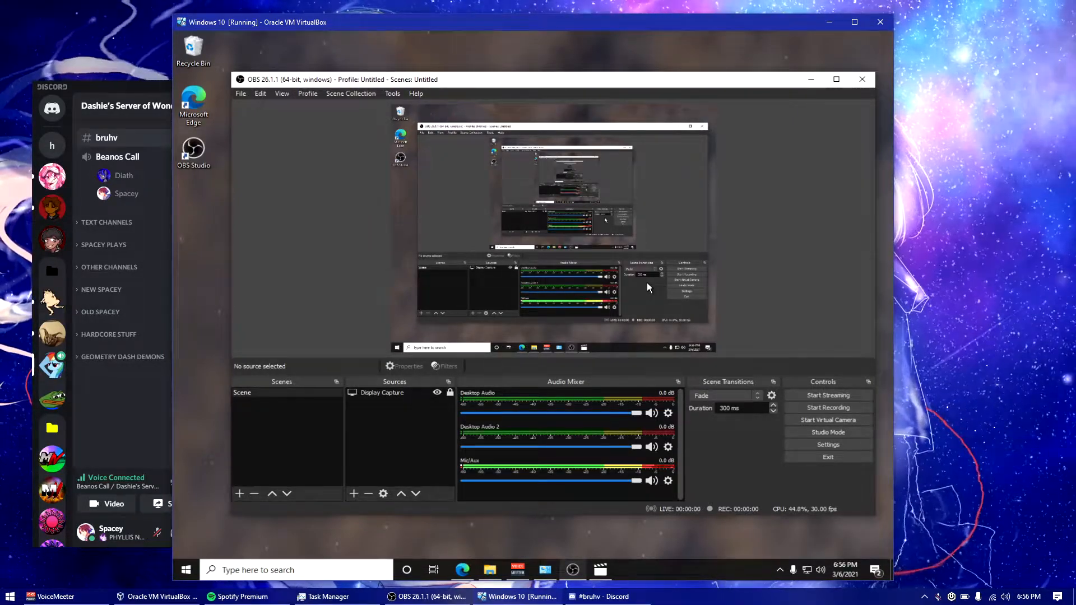
Assign Desktop Audio and Desktop Audio 2 to track 1 only in the advanced audio properties, removing them from tracks 3 and 2.
{"action": "right_click", "coordinate": [552, 422]}
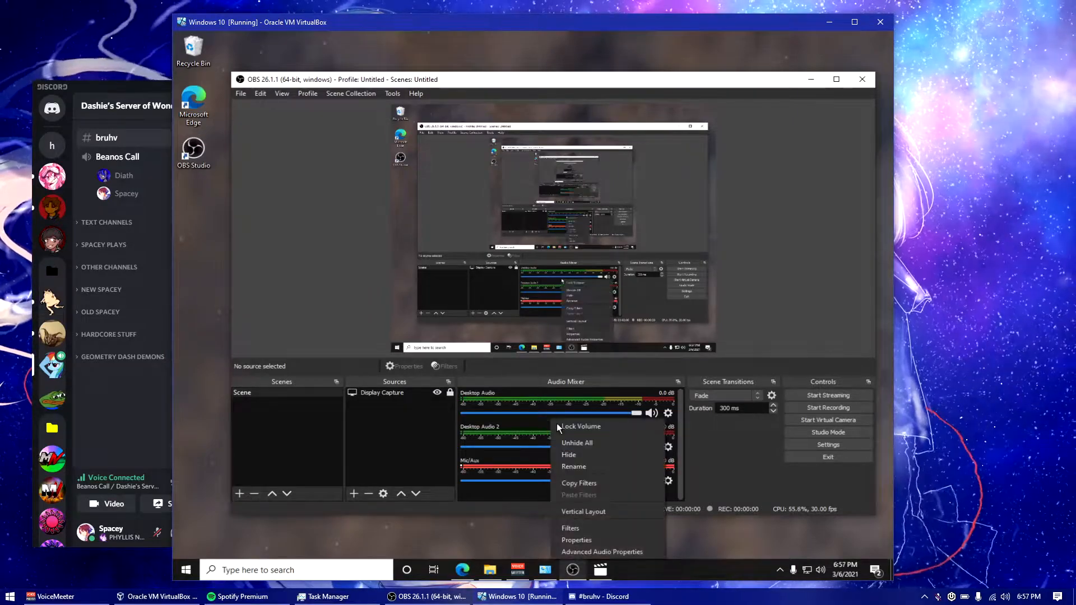
{"action": "left_click", "coordinate": [590, 557]}
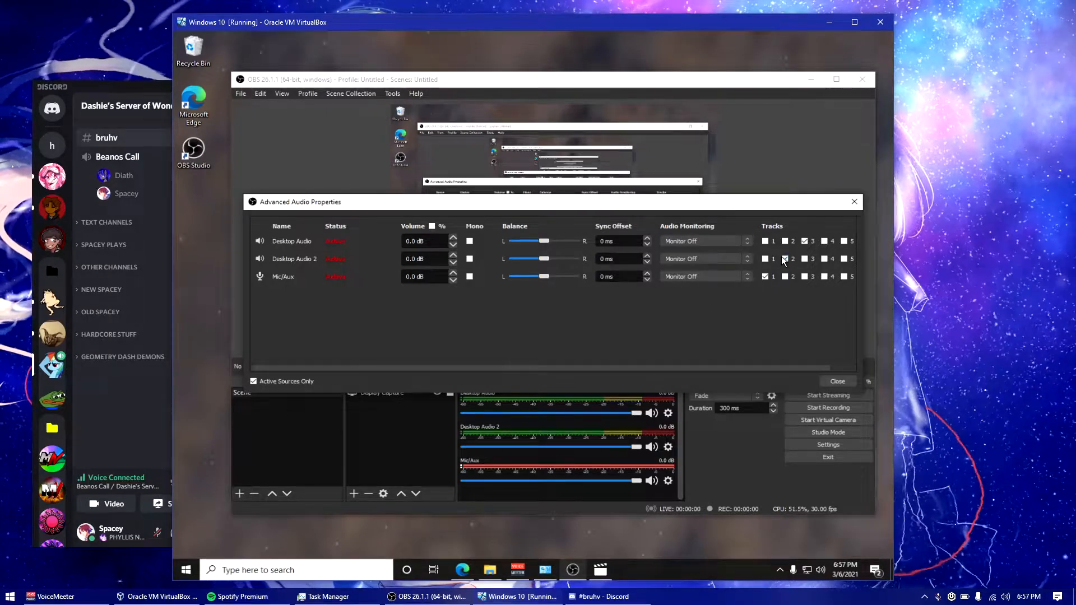
{"action": "left_click", "coordinate": [765, 259]}
{"action": "left_click", "coordinate": [765, 241]}
{"action": "left_click", "coordinate": [804, 241]}
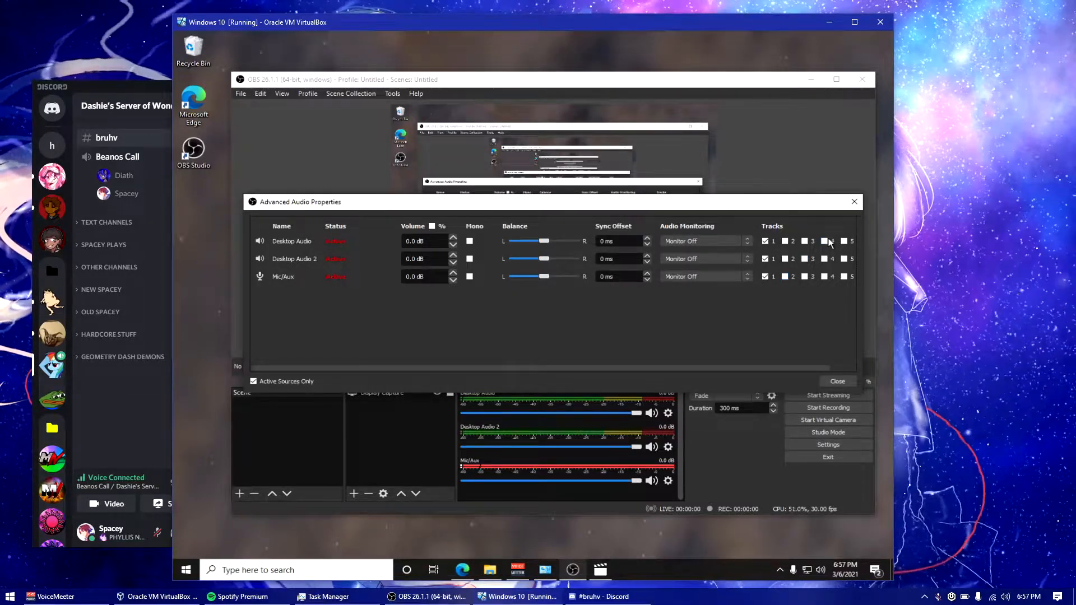
{"action": "left_click", "coordinate": [765, 258]}
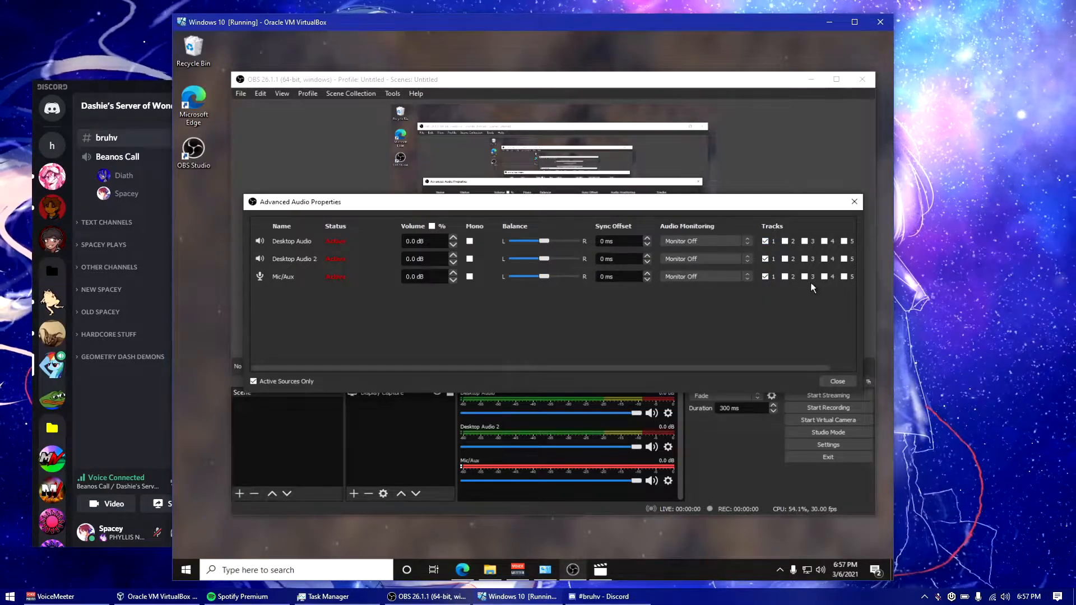
{"action": "left_click", "coordinate": [837, 370]}
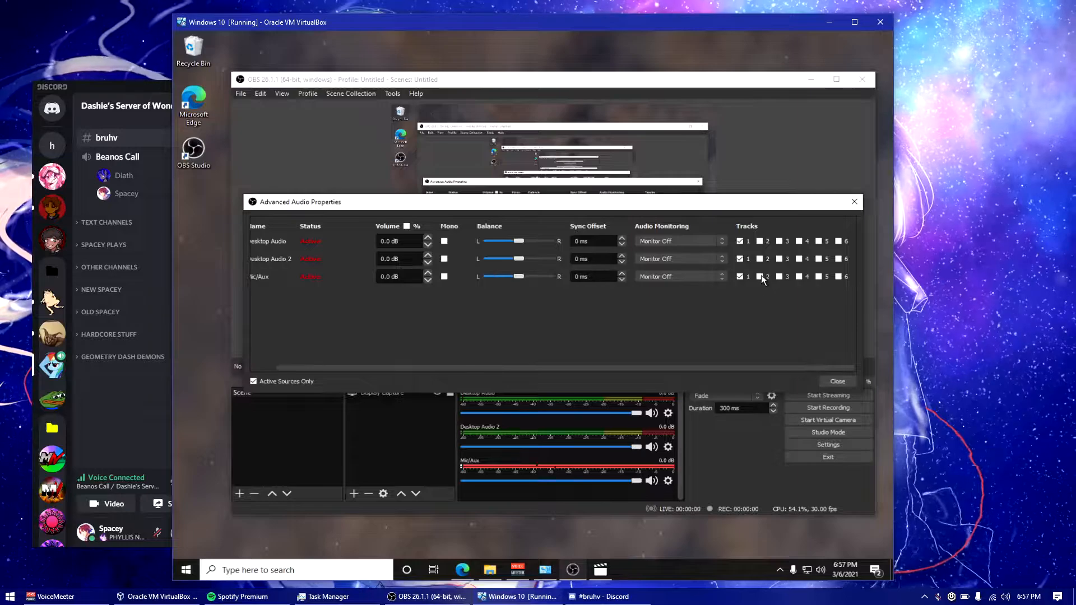
{"action": "left_click", "coordinate": [837, 381]}
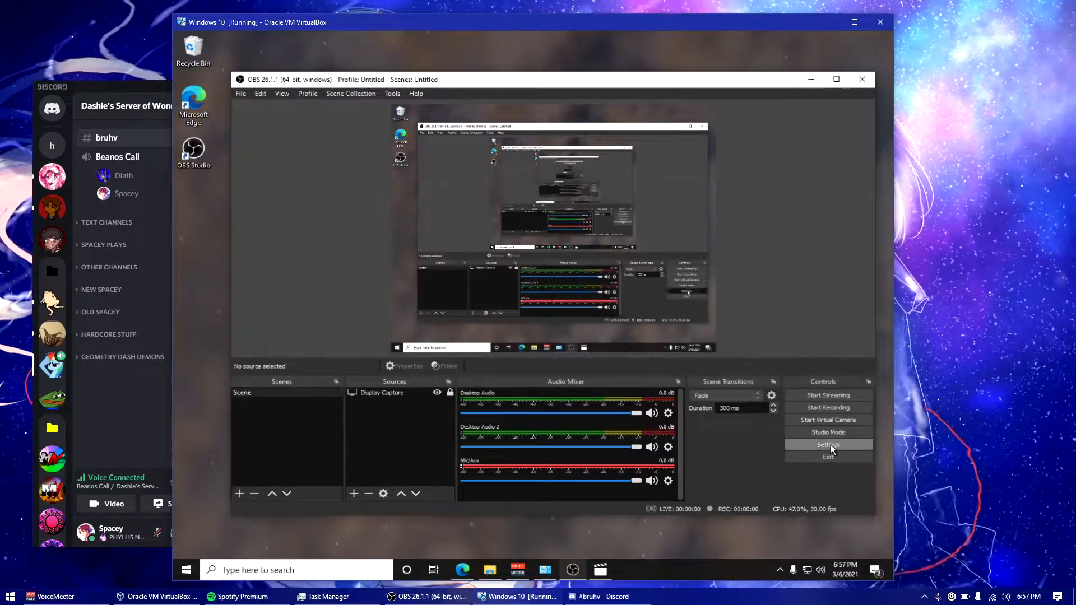
Examine the enabled audio tracks in the advanced recording output settings and confirm the settings.
{"action": "left_click", "coordinate": [828, 445]}
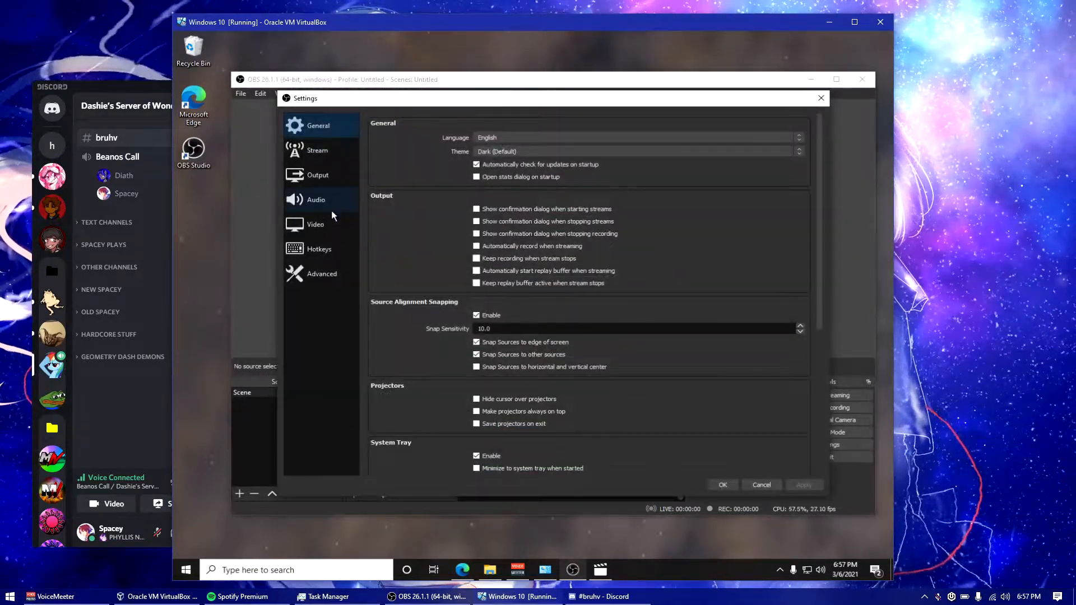
{"action": "left_click", "coordinate": [336, 222]}
{"action": "left_click", "coordinate": [333, 174]}
{"action": "left_click", "coordinate": [429, 144]}
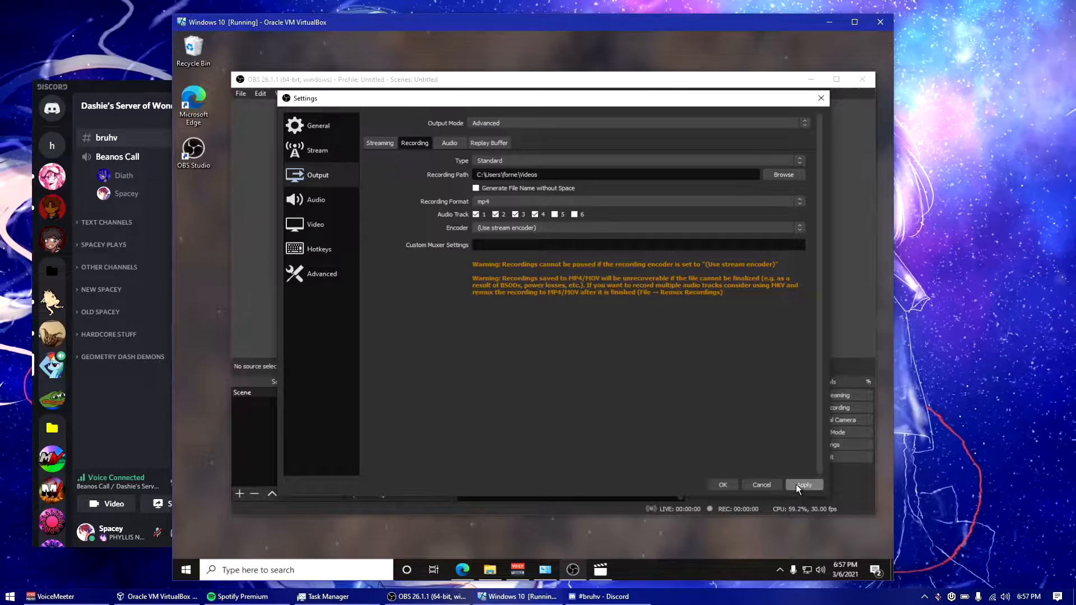
{"action": "left_click", "coordinate": [725, 484]}
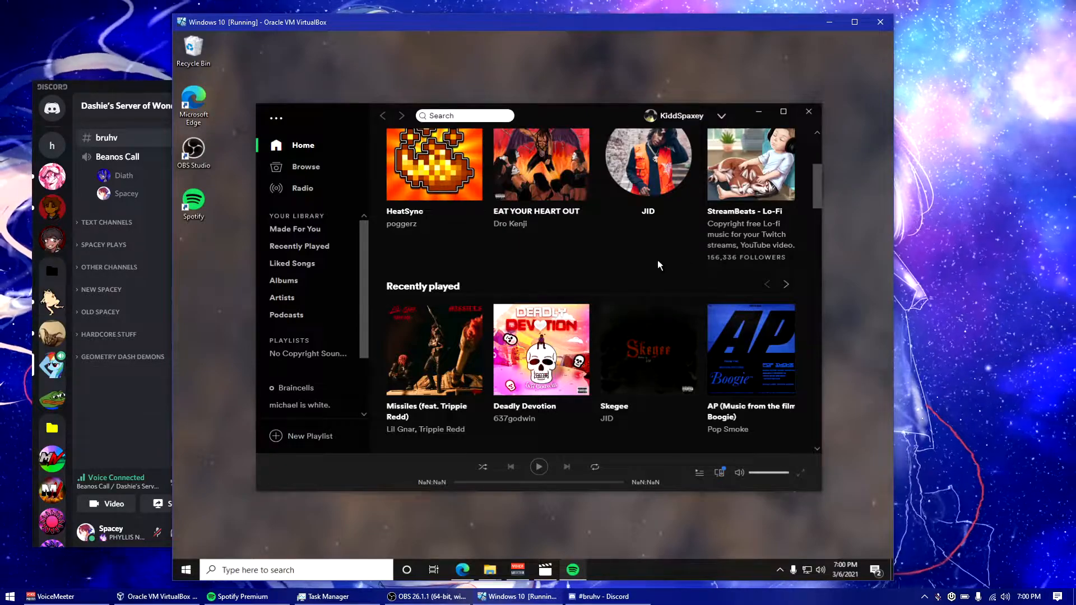
Look through Spotify's preferences for audio device options, and start playing the StreamBeats - Lo-Fi playlist.
{"action": "scroll", "coordinate": [291, 291], "scroll_direction": "down", "scroll_amount": 3}
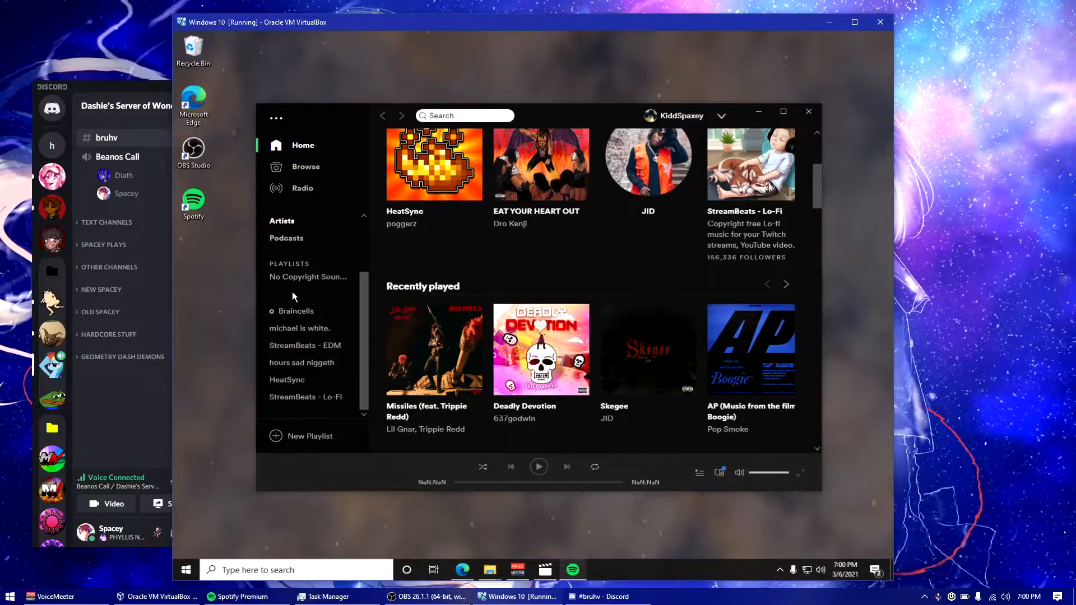
{"action": "left_click", "coordinate": [275, 117]}
{"action": "mouse_move", "coordinate": [302, 150]}
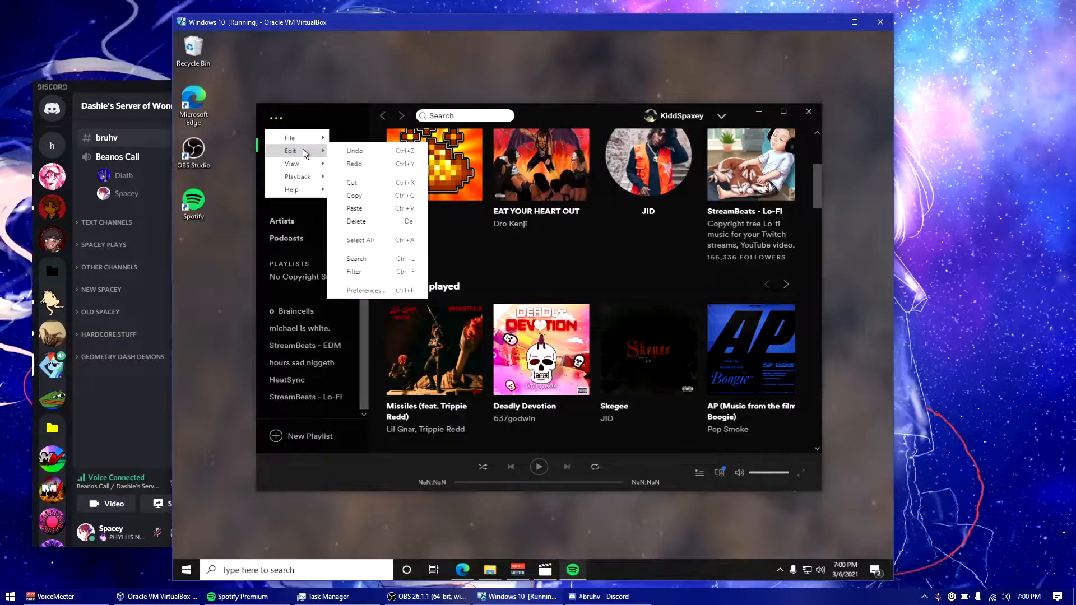
{"action": "left_click", "coordinate": [368, 290]}
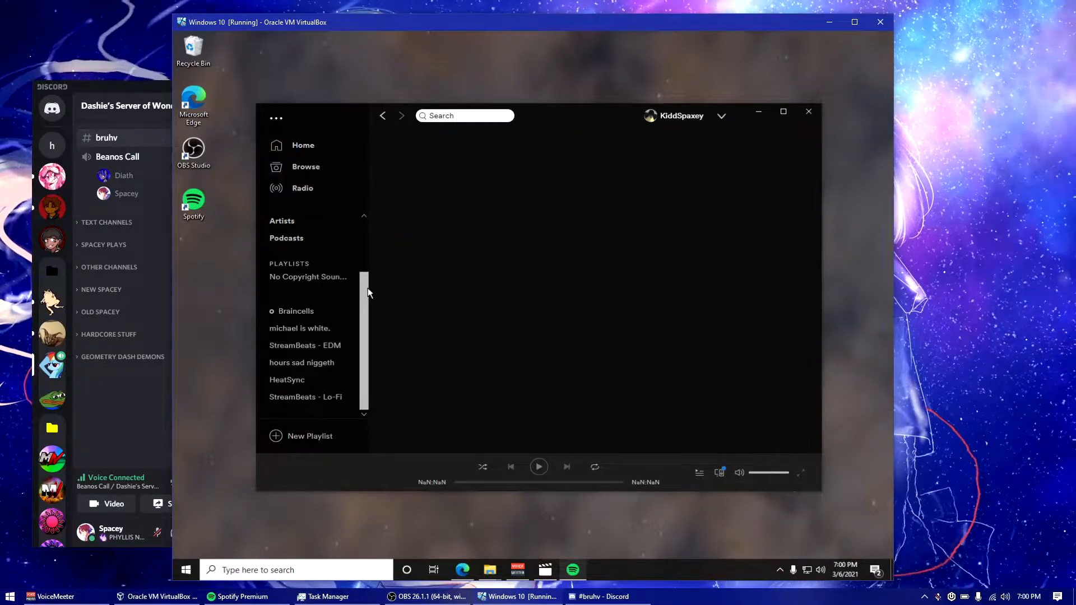
{"action": "scroll", "coordinate": [578, 286], "scroll_direction": "down", "scroll_amount": 3}
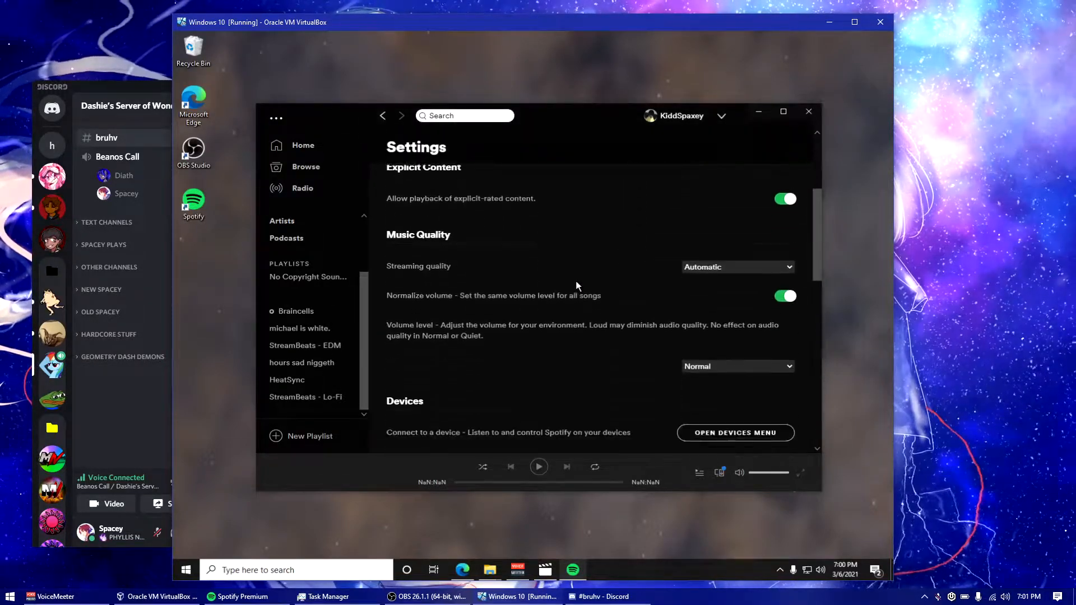
{"action": "scroll", "coordinate": [576, 280], "scroll_direction": "down", "scroll_amount": 5}
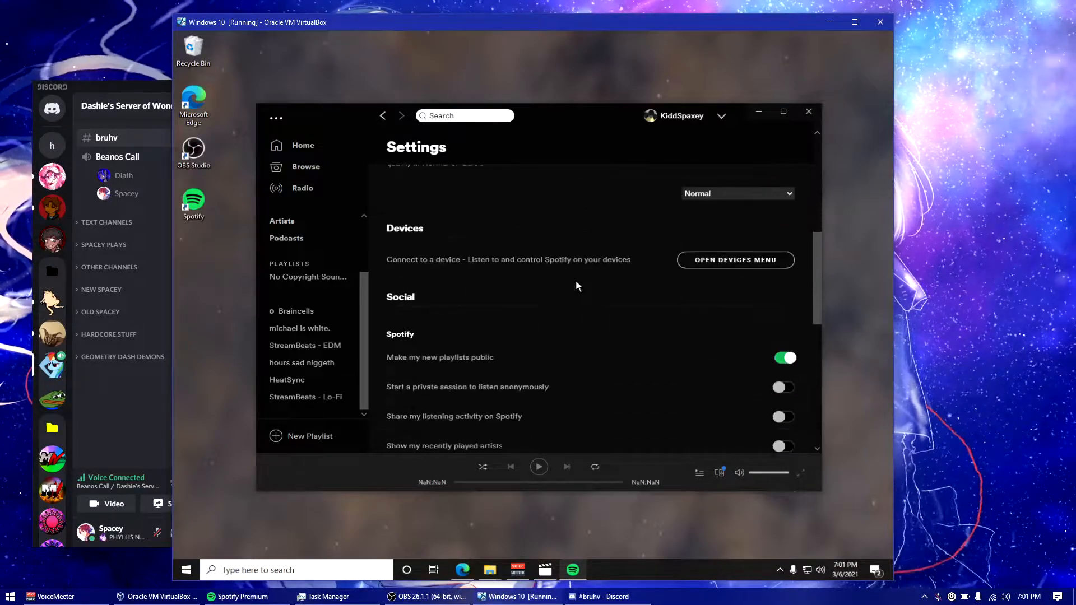
{"action": "scroll", "coordinate": [576, 280], "scroll_direction": "up", "scroll_amount": 2}
{"action": "scroll", "coordinate": [574, 280], "scroll_direction": "down", "scroll_amount": 5}
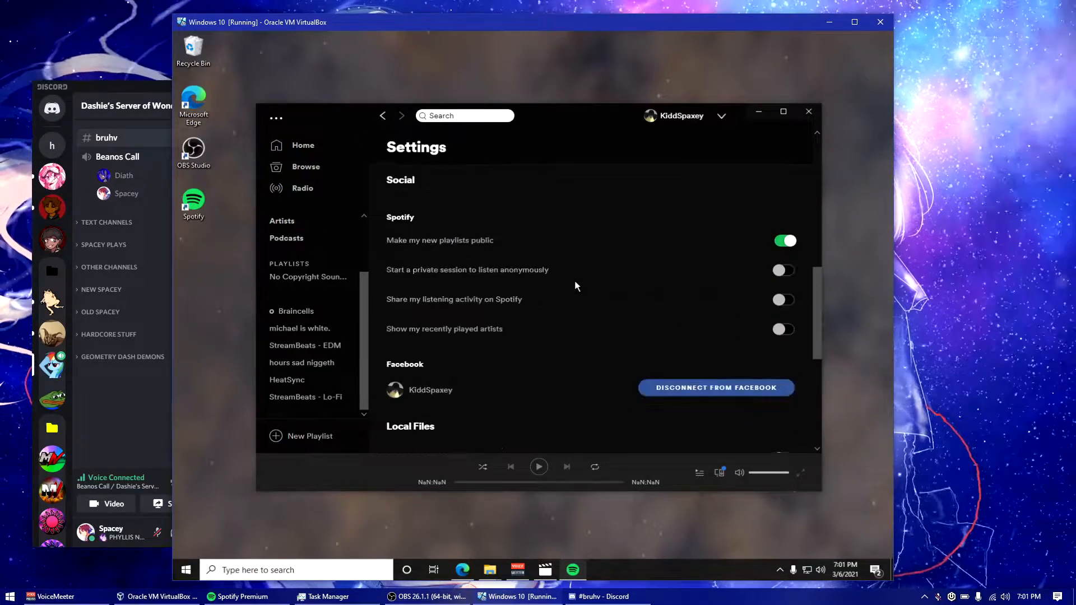
{"action": "scroll", "coordinate": [574, 281], "scroll_direction": "up", "scroll_amount": 10}
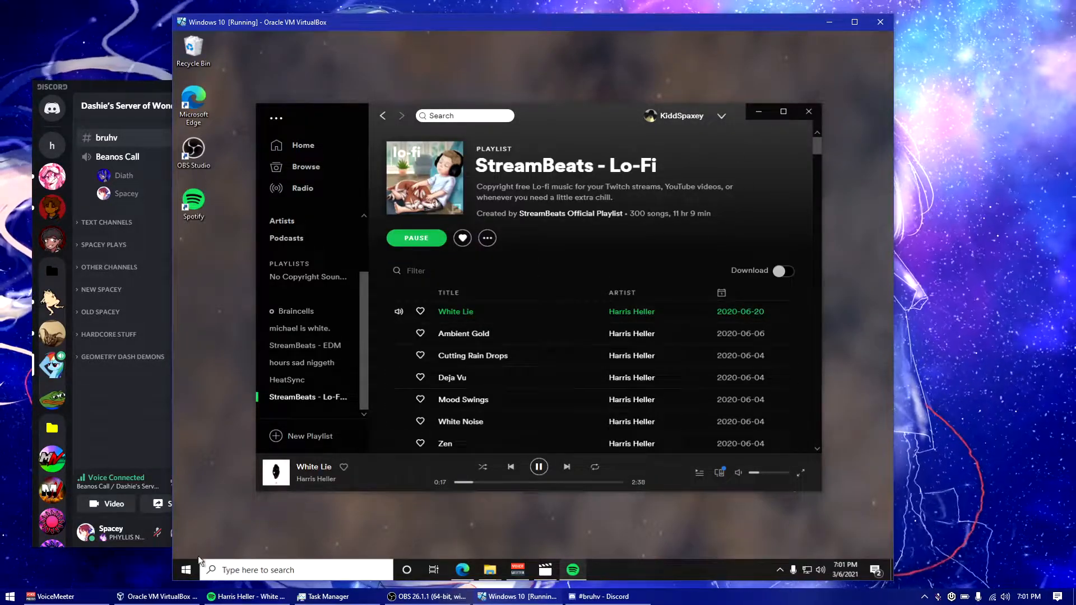
Launch OBS Studio in the virtual machine and place a shortened Spotify window above its audio mixer.
{"action": "left_click", "coordinate": [188, 570]}
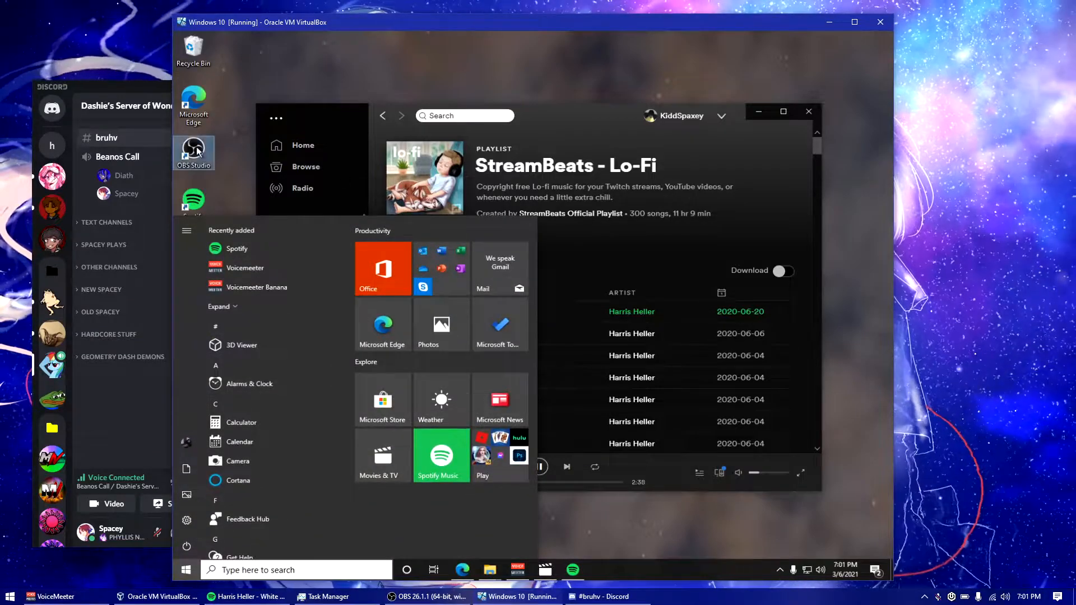
{"action": "double_click", "coordinate": [202, 150]}
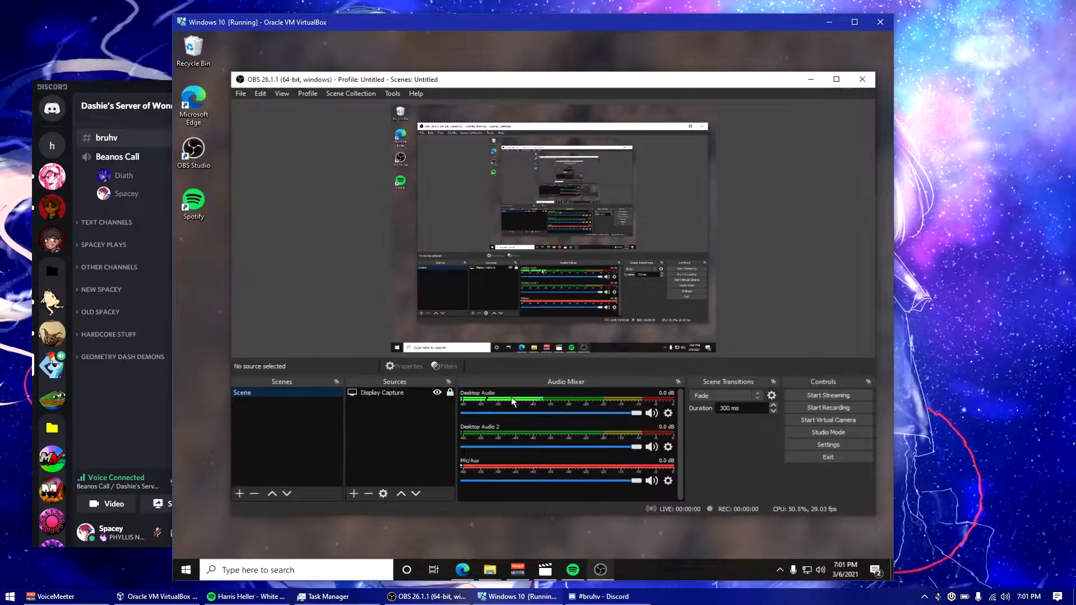
{"action": "left_click", "coordinate": [576, 569]}
{"action": "left_click_drag", "start_coordinate": [531, 109], "coordinate": [538, 36]}
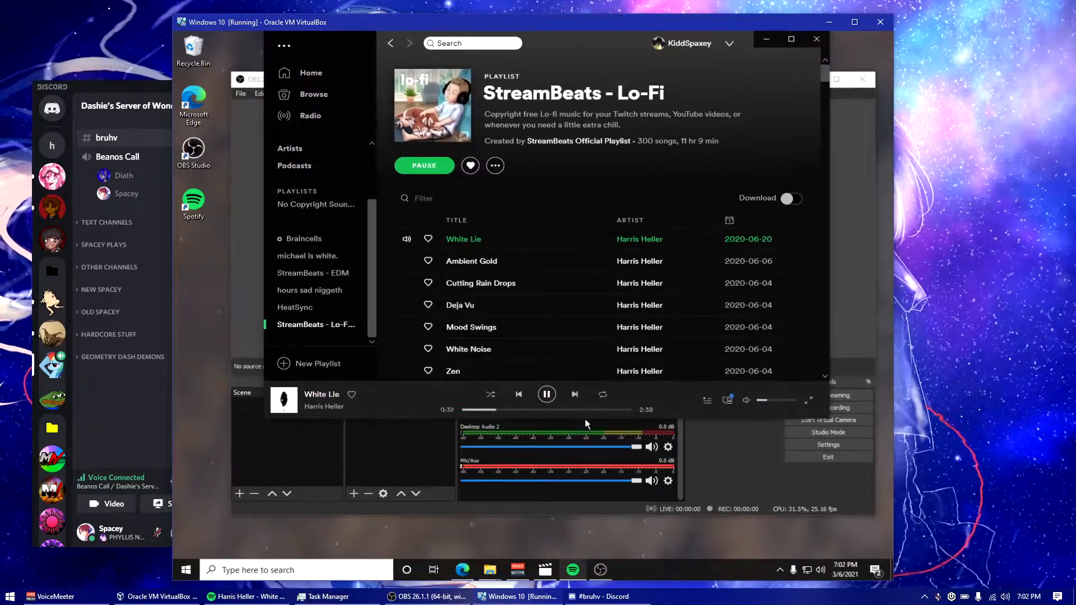
{"action": "left_click_drag", "start_coordinate": [585, 417], "coordinate": [578, 387]}
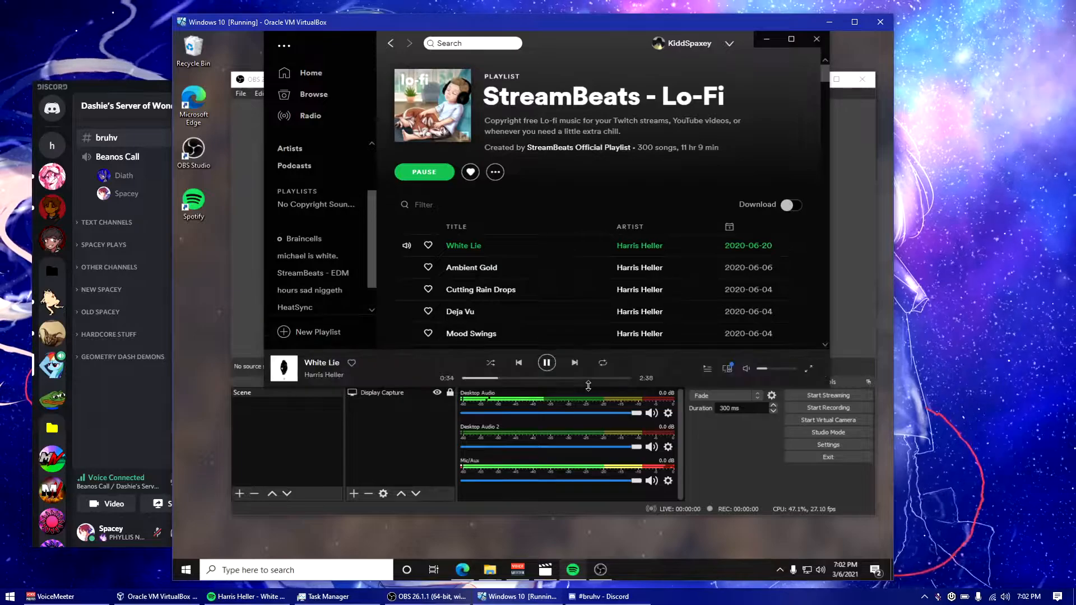
Pause and resume the Spotify song to check its effect on the Desktop Audio meter.
{"action": "left_click", "coordinate": [547, 364]}
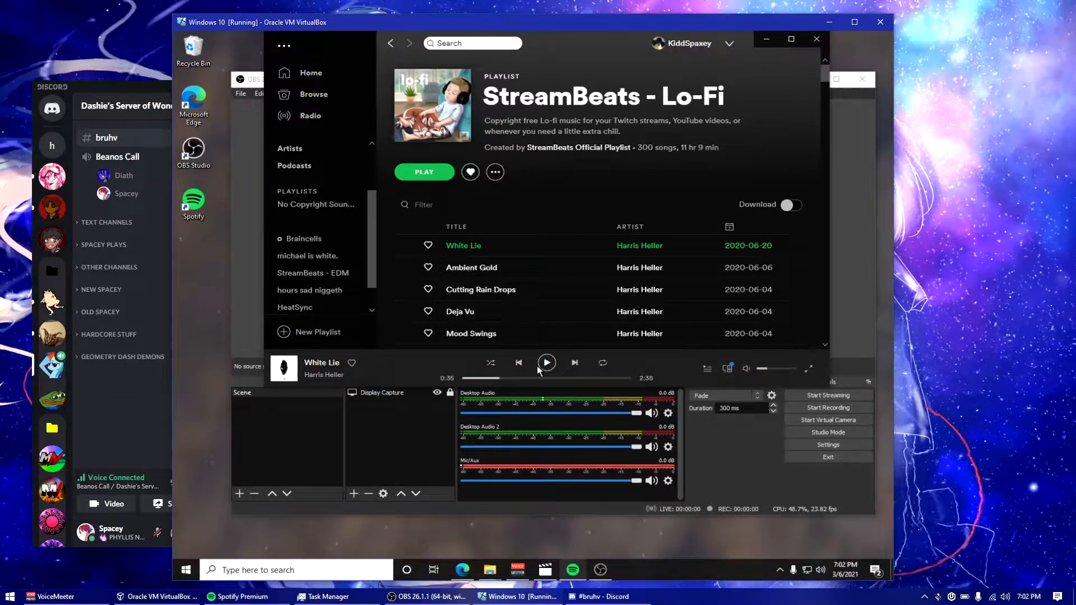
{"action": "left_click", "coordinate": [546, 363]}
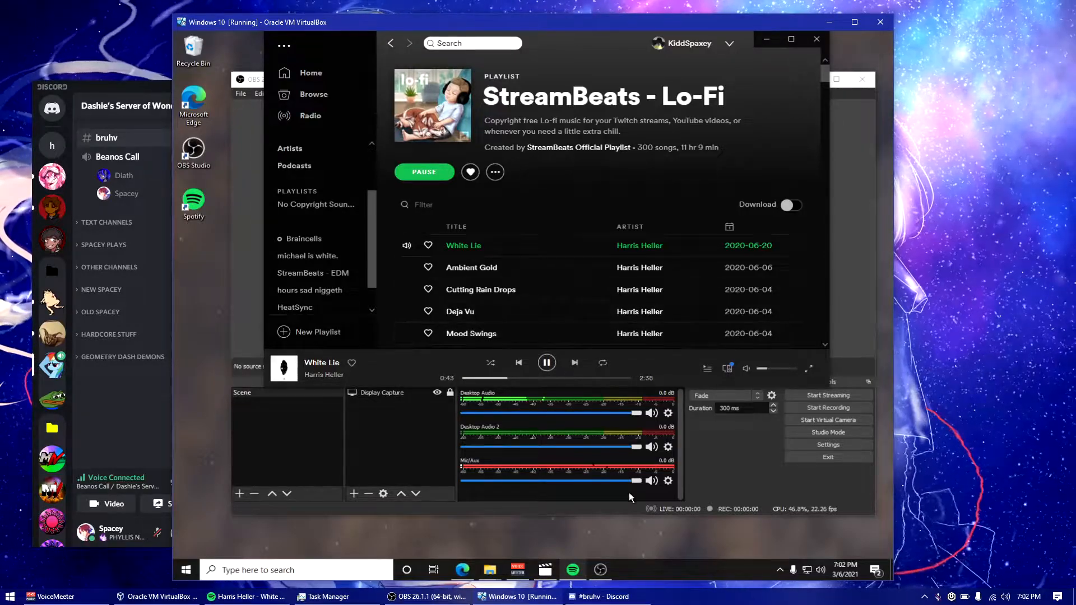
Open the app volume and device preferences in the Windows sound settings and bring the Spotify entry into view.
{"action": "left_click", "coordinate": [186, 568]}
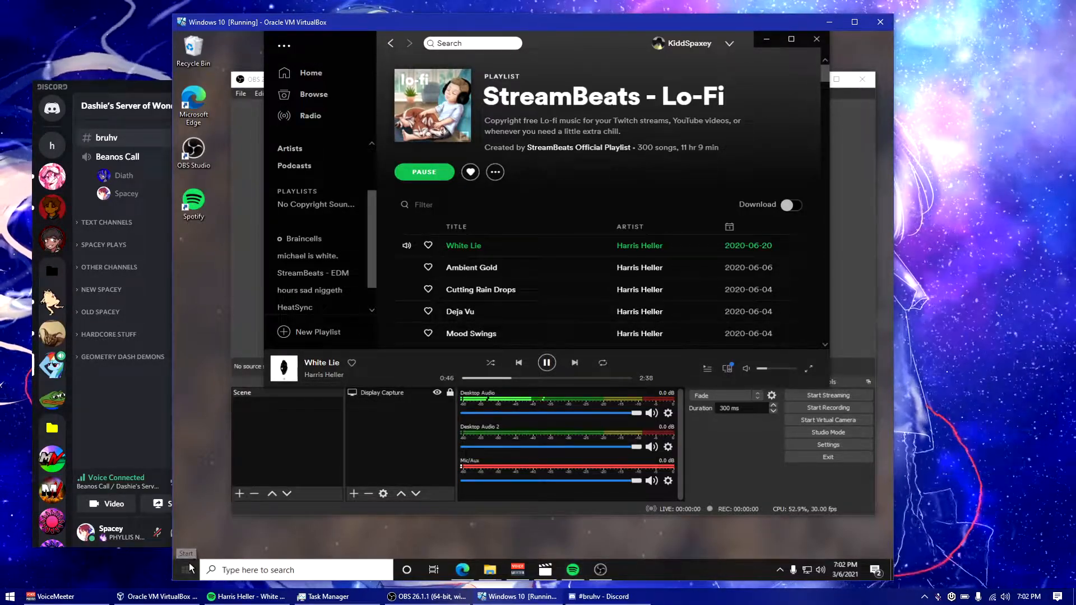
{"action": "left_click", "coordinate": [187, 519]}
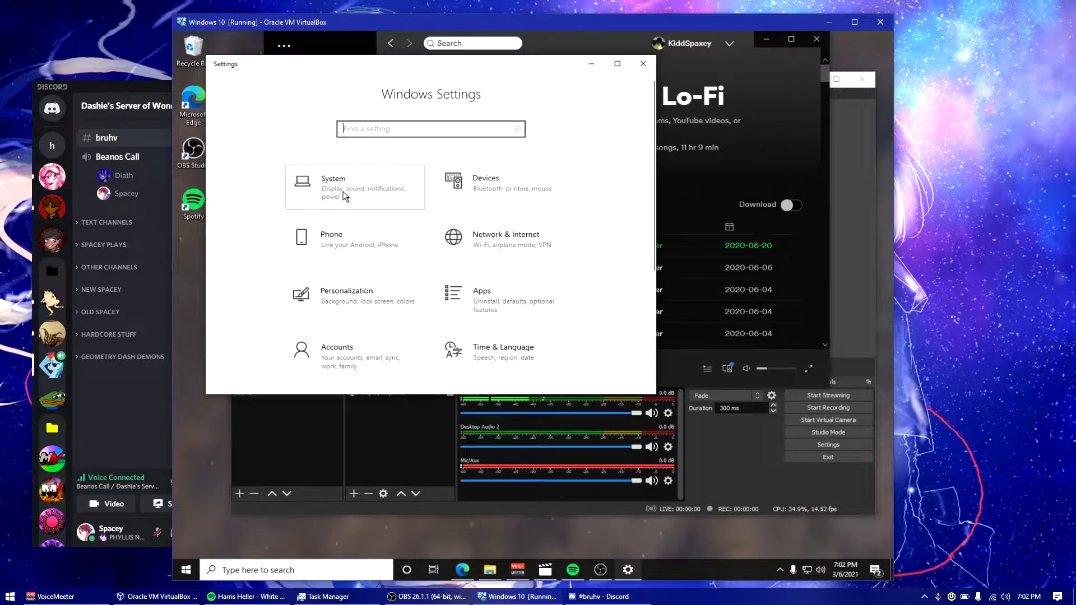
{"action": "left_click", "coordinate": [343, 192]}
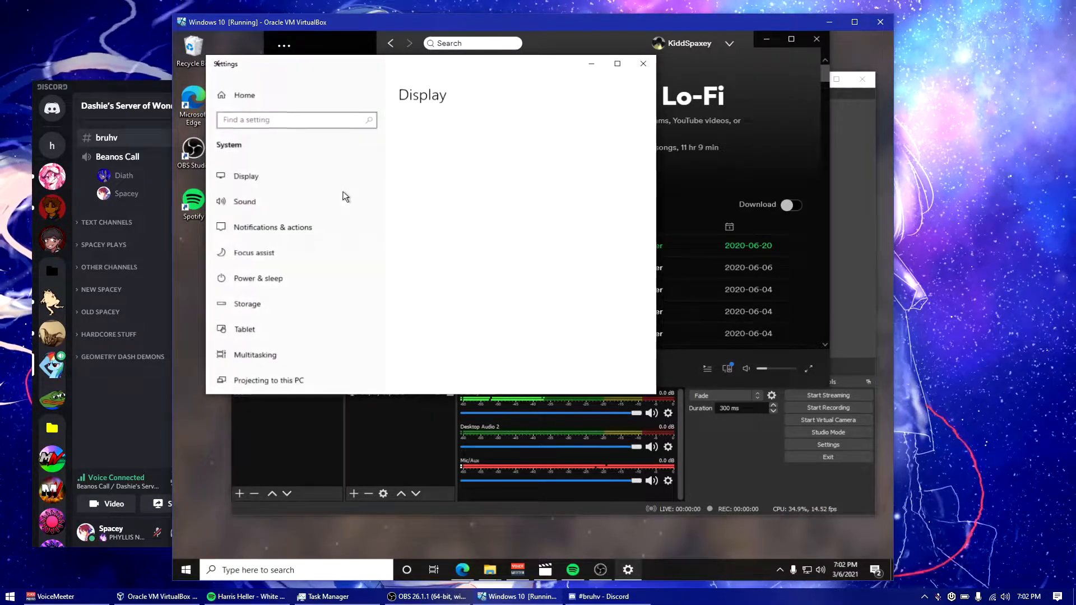
{"action": "left_click", "coordinate": [258, 200]}
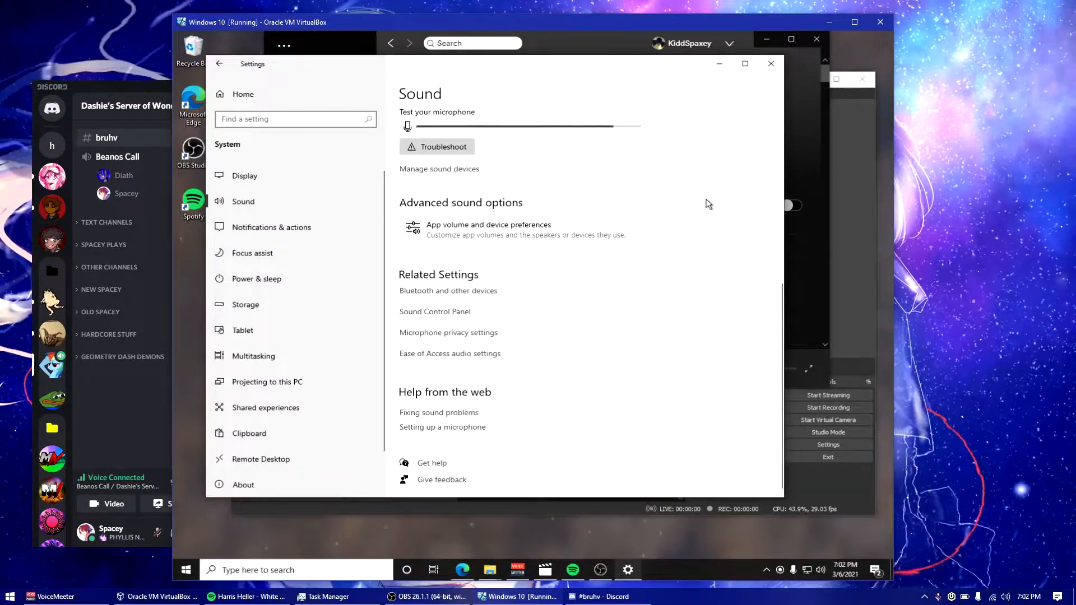
{"action": "left_click", "coordinate": [496, 227]}
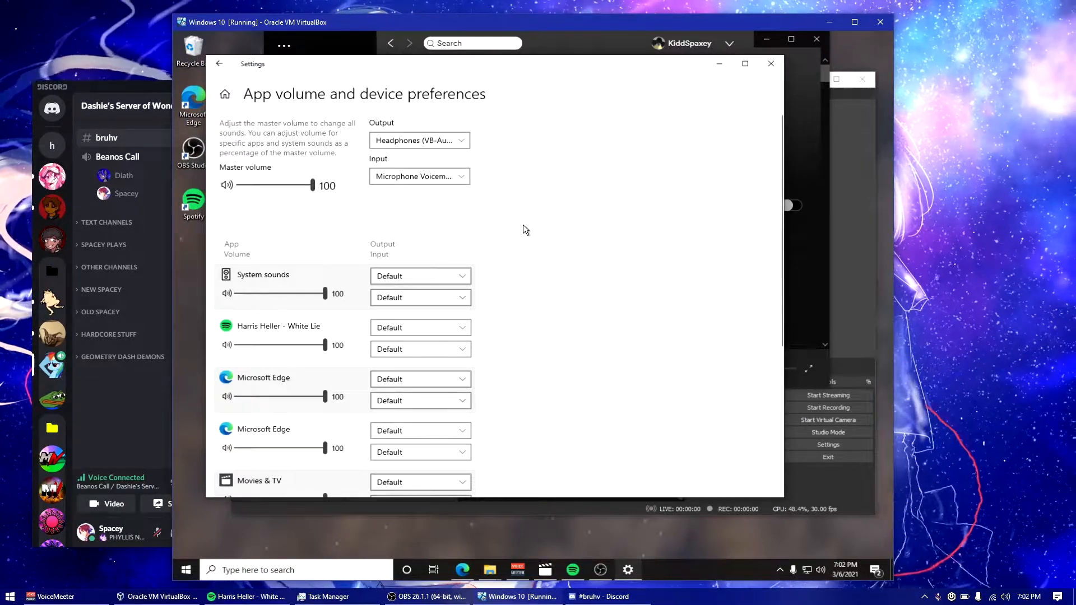
{"action": "scroll", "coordinate": [526, 224], "scroll_direction": "down", "scroll_amount": 2}
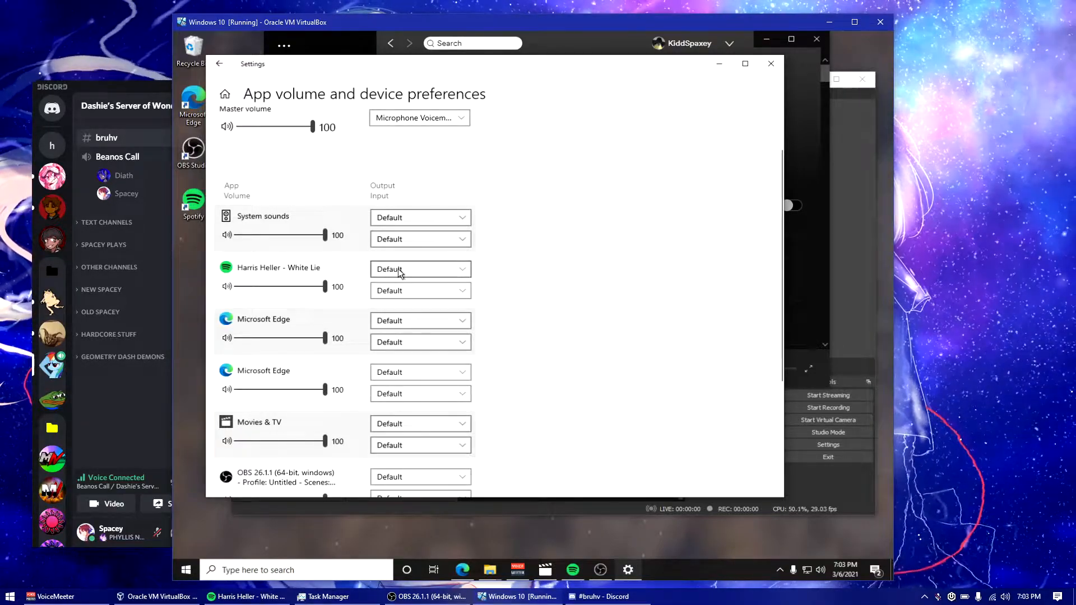
Label the Voicemeeter AUX virtual input strip "Spotify Audio" in Voicemeeter.
{"action": "left_click", "coordinate": [517, 570]}
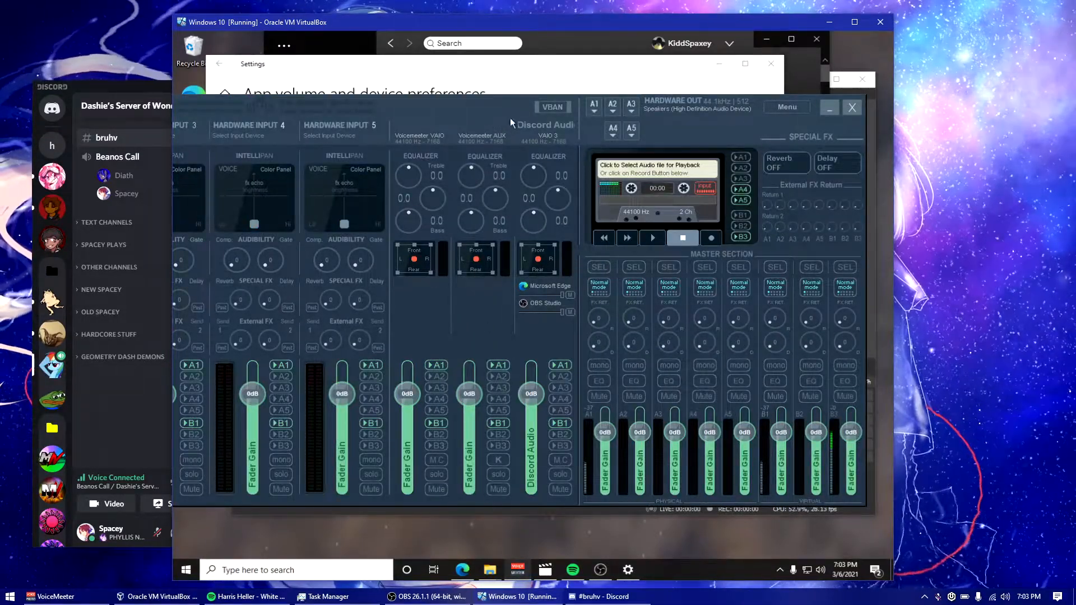
{"action": "left_click", "coordinate": [470, 125]}
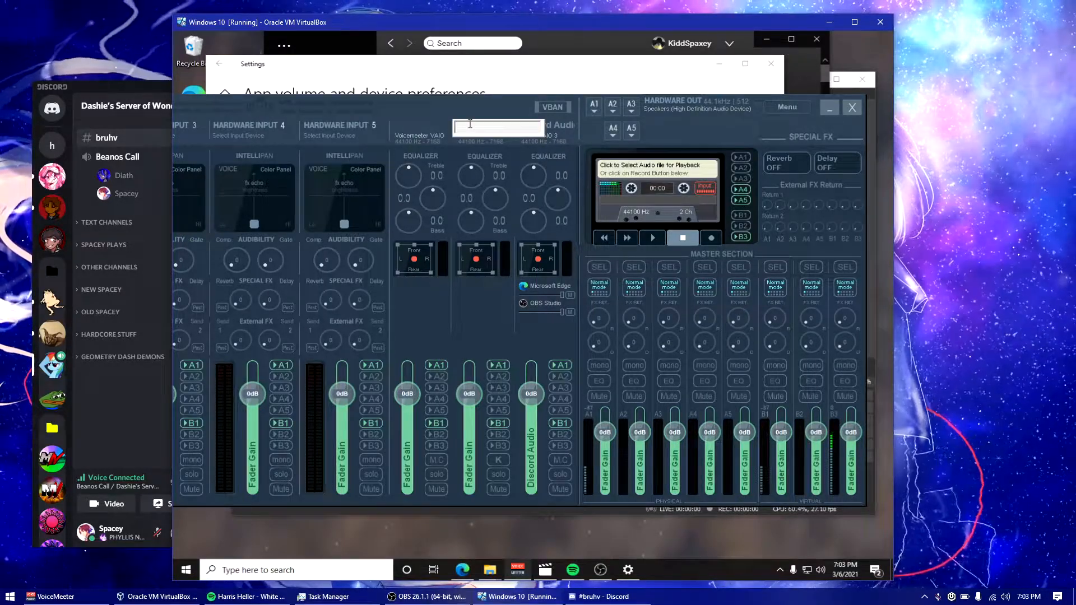
{"action": "type", "text": "Spot"}
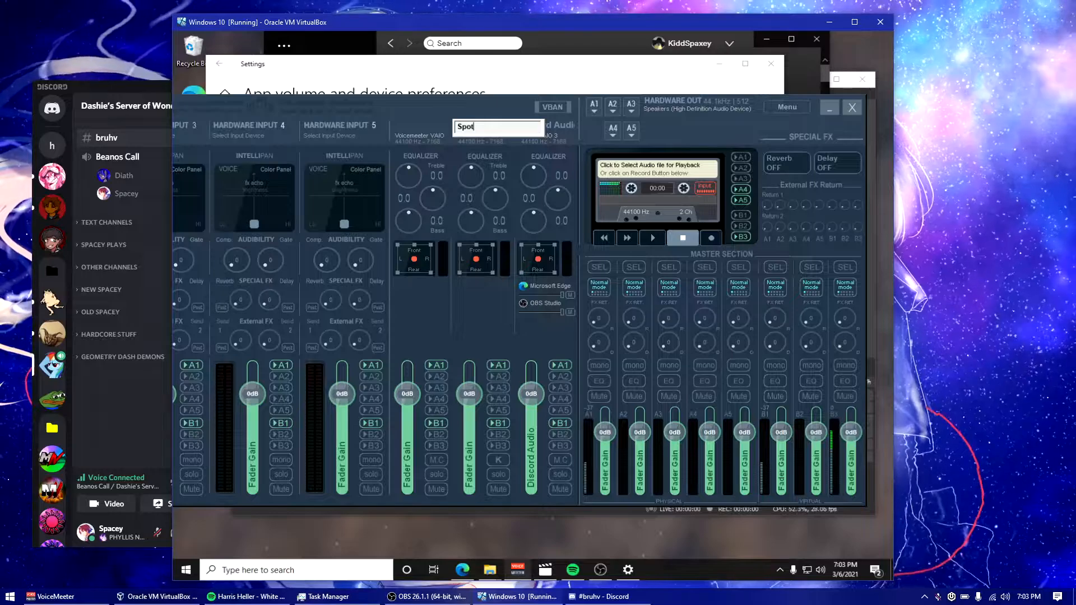
{"action": "type", "text": "ify A"}
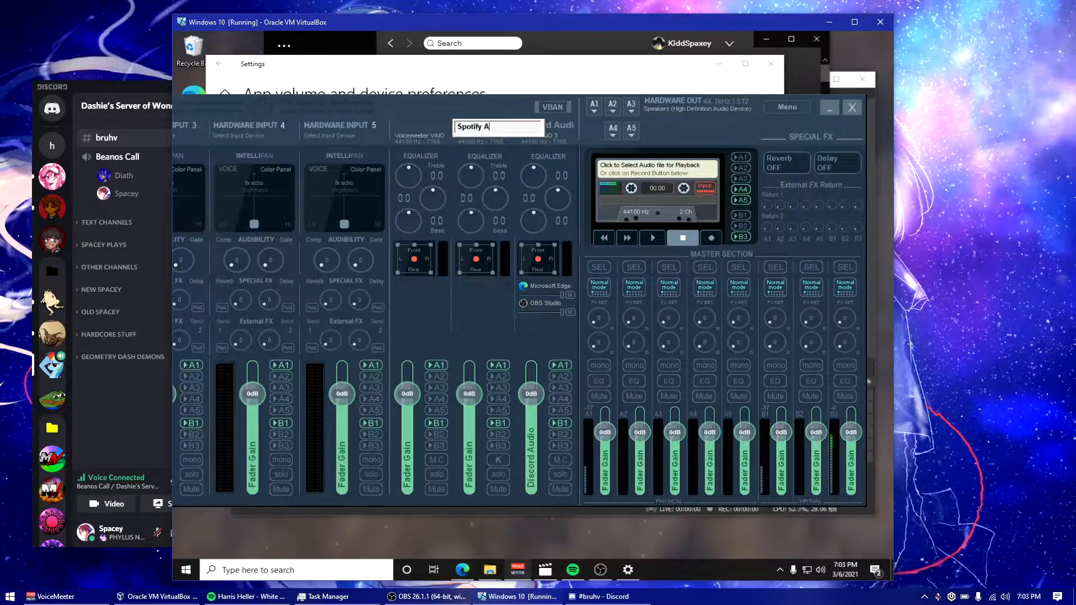
{"action": "type", "text": "udio"}
{"action": "key", "text": "Return"}
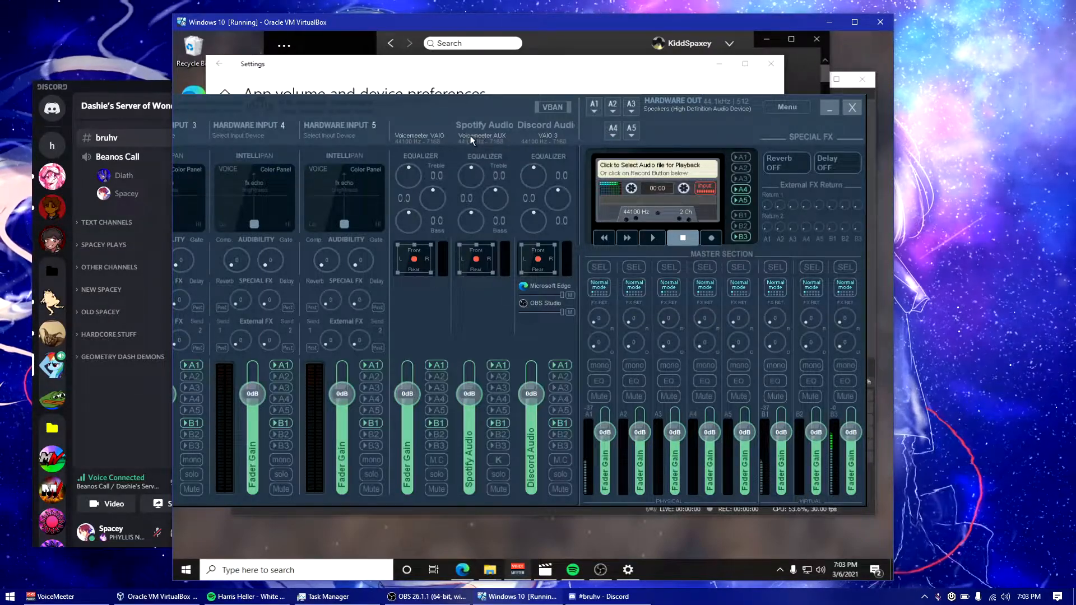
Set Spotify's output device to VoiceMeeter Aux Input (VB-Audio VoiceMeeter AUX VAIO) in the app volume preferences and minimize Settings.
{"action": "left_click", "coordinate": [600, 66]}
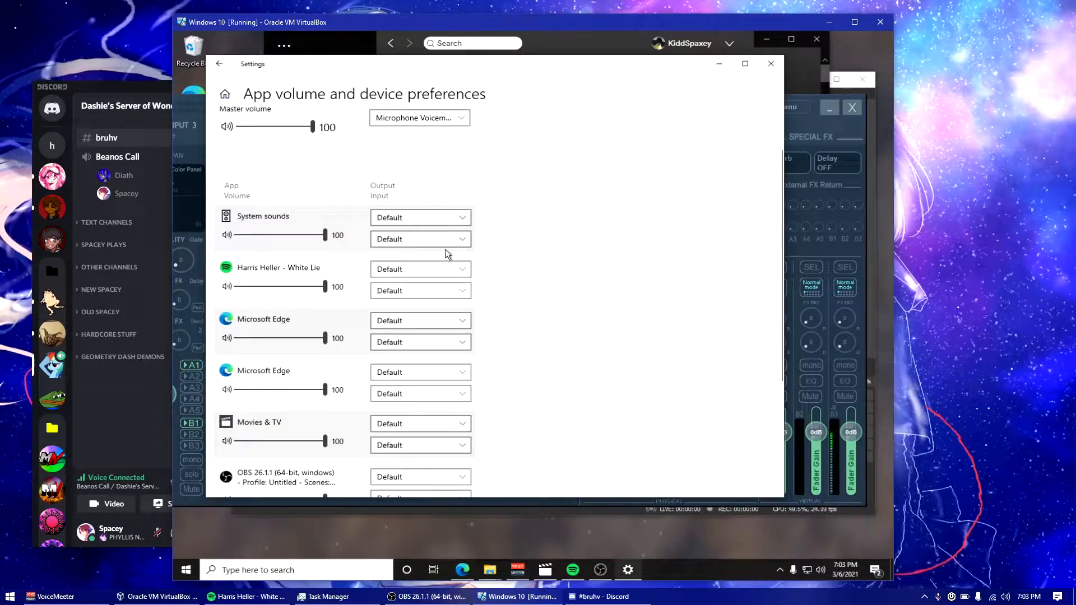
{"action": "left_click", "coordinate": [426, 270]}
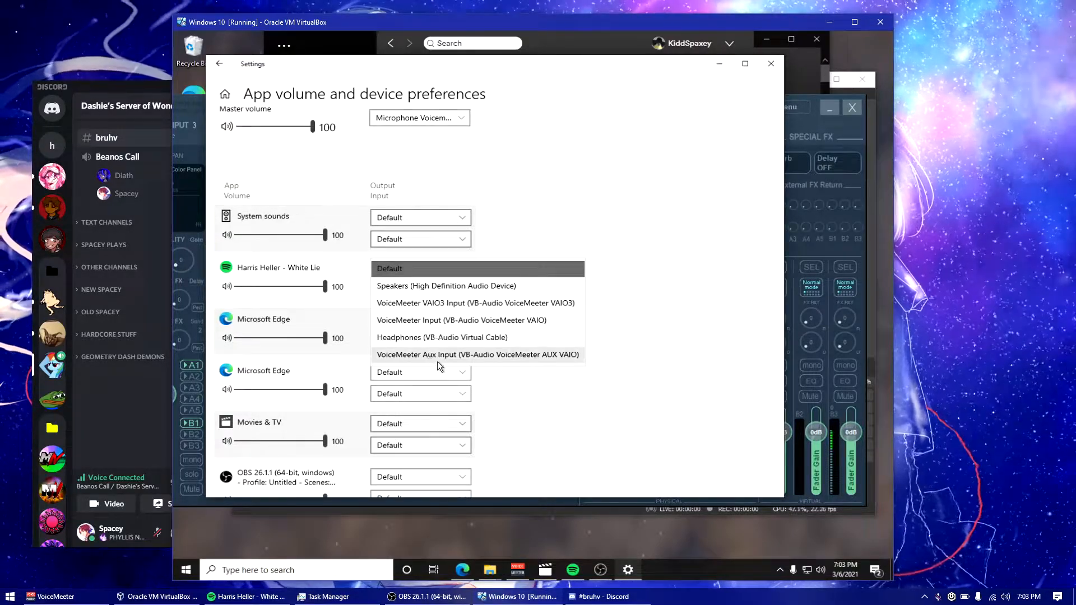
{"action": "left_click", "coordinate": [452, 357]}
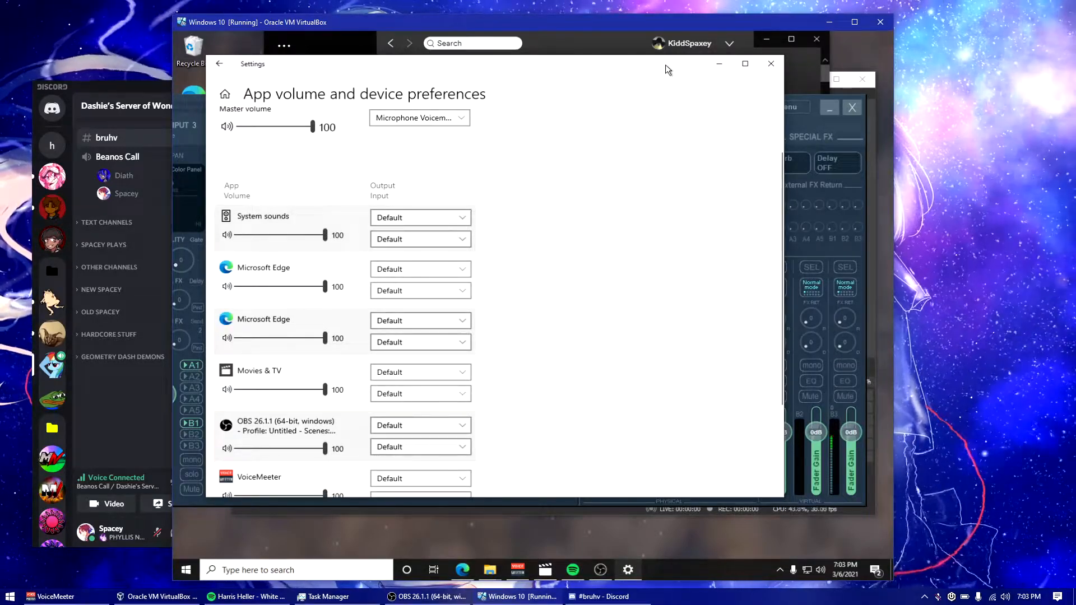
{"action": "left_click", "coordinate": [710, 65]}
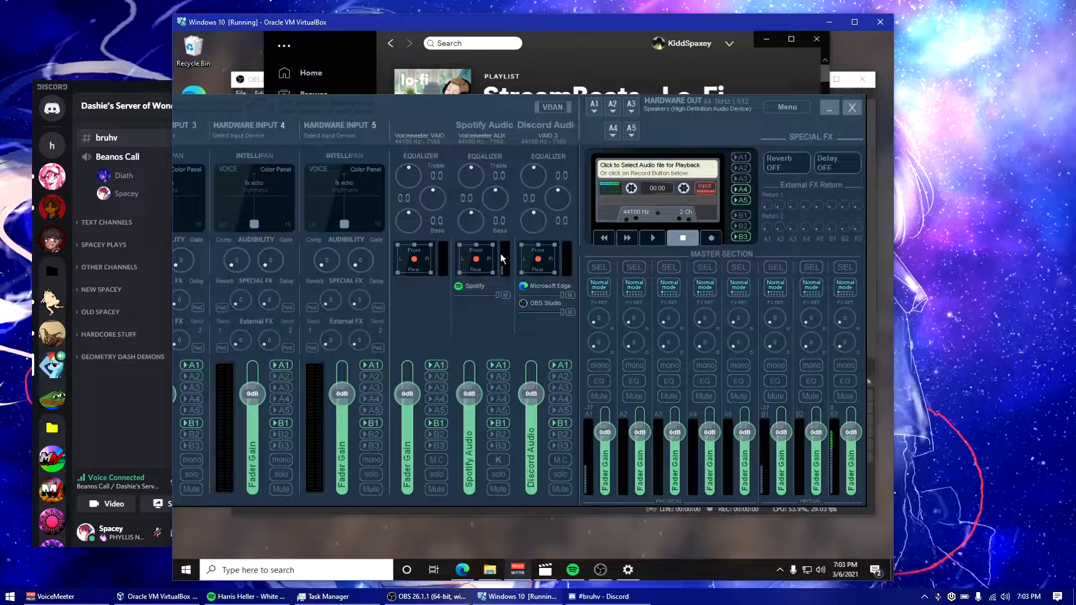
Try lowering the Spotify Audio fader and resetting it to 0 dB, and toggle that strip's B3 output.
{"action": "left_click_drag", "start_coordinate": [472, 372], "coordinate": [470, 412]}
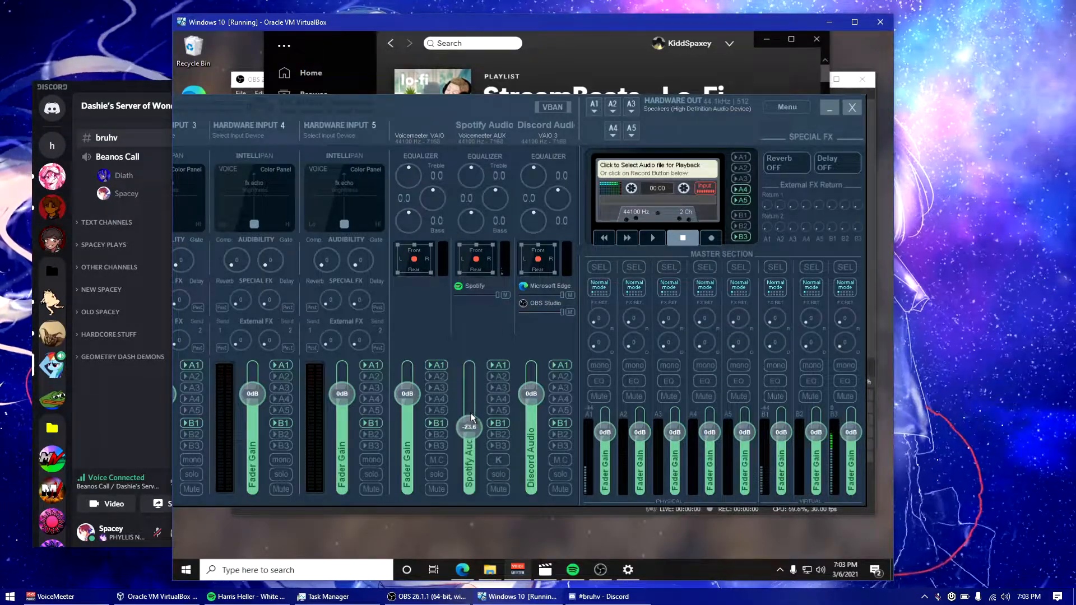
{"action": "double_click", "coordinate": [471, 424]}
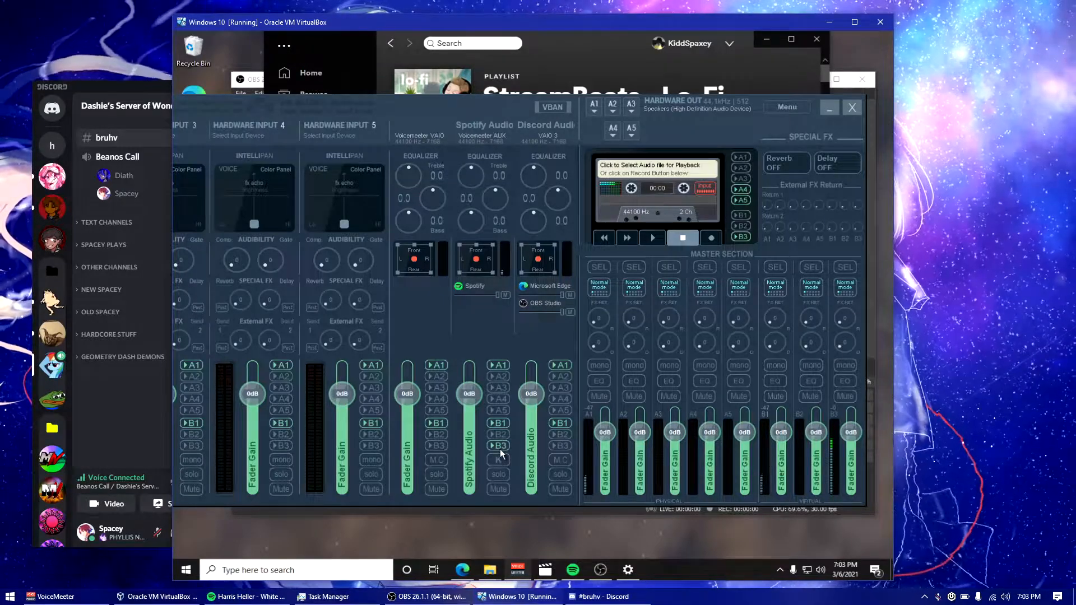
{"action": "left_click_drag", "start_coordinate": [472, 107], "coordinate": [546, 95]}
{"action": "left_click", "coordinate": [585, 436]}
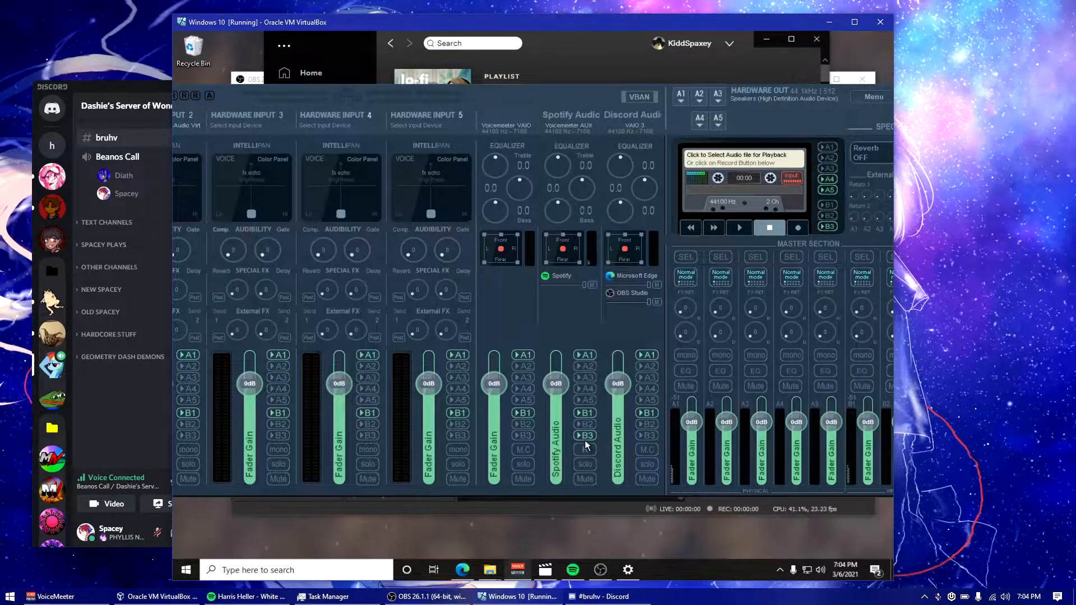
Switch between Spotify and OBS Studio to check the playing song against the audio mixer meters.
{"action": "left_click", "coordinate": [558, 45]}
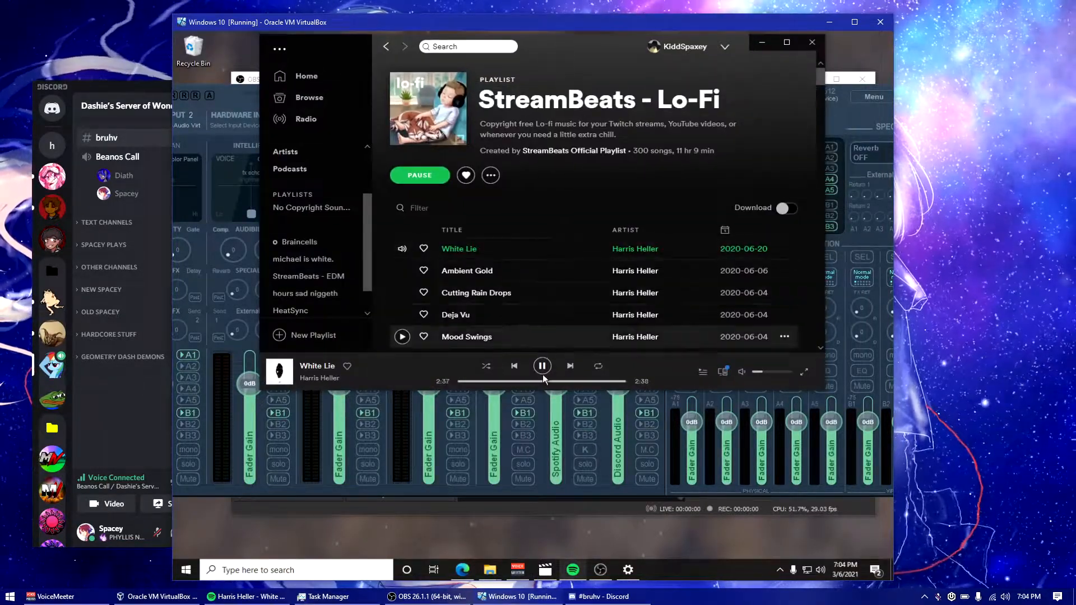
{"action": "left_click", "coordinate": [600, 572]}
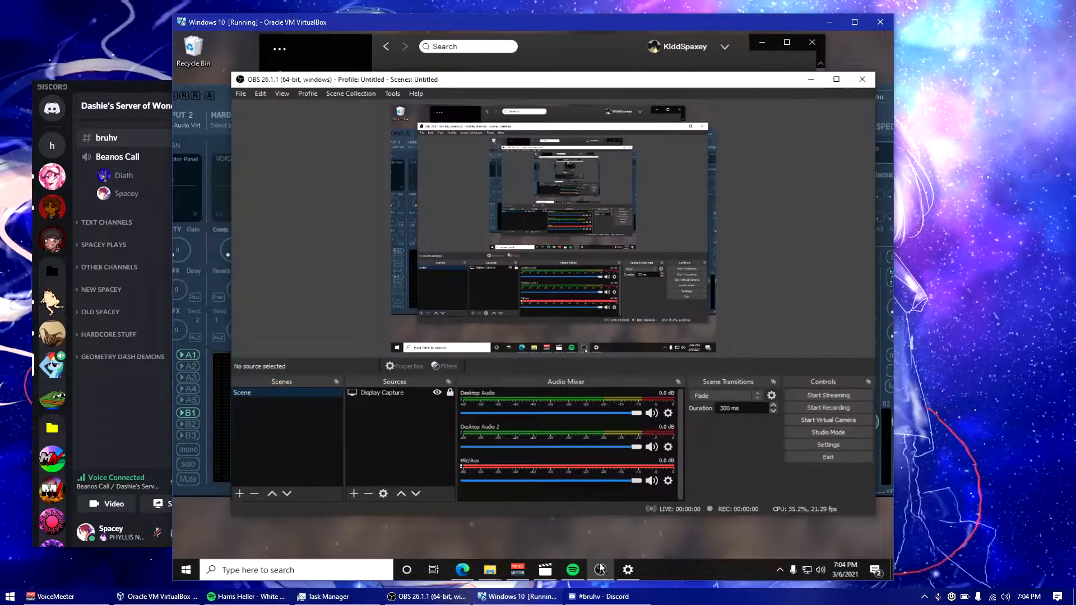
{"action": "left_click", "coordinate": [454, 279]}
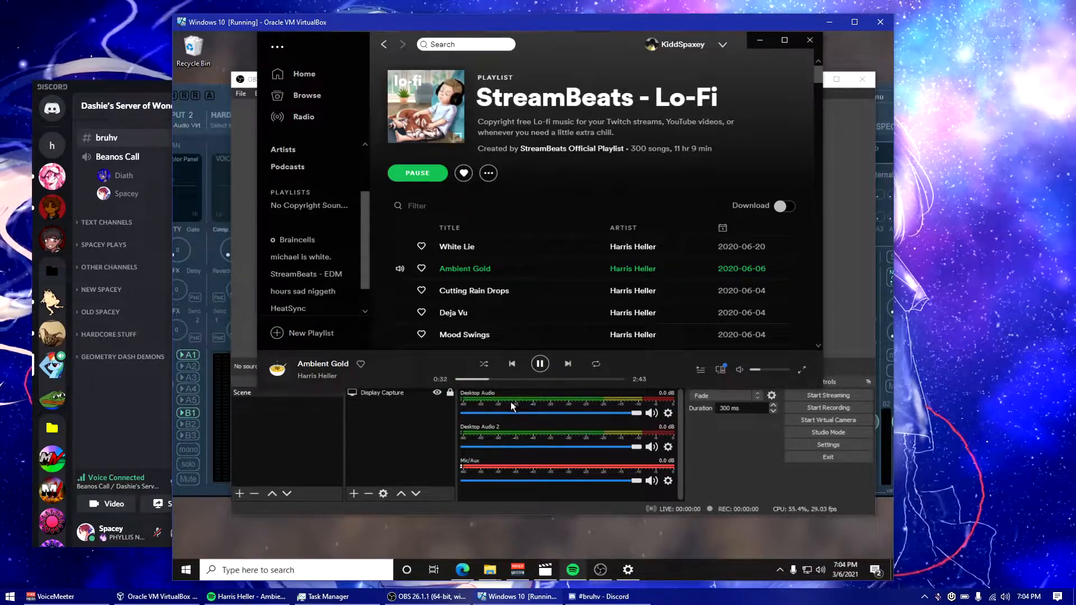
{"action": "left_click", "coordinate": [479, 394]}
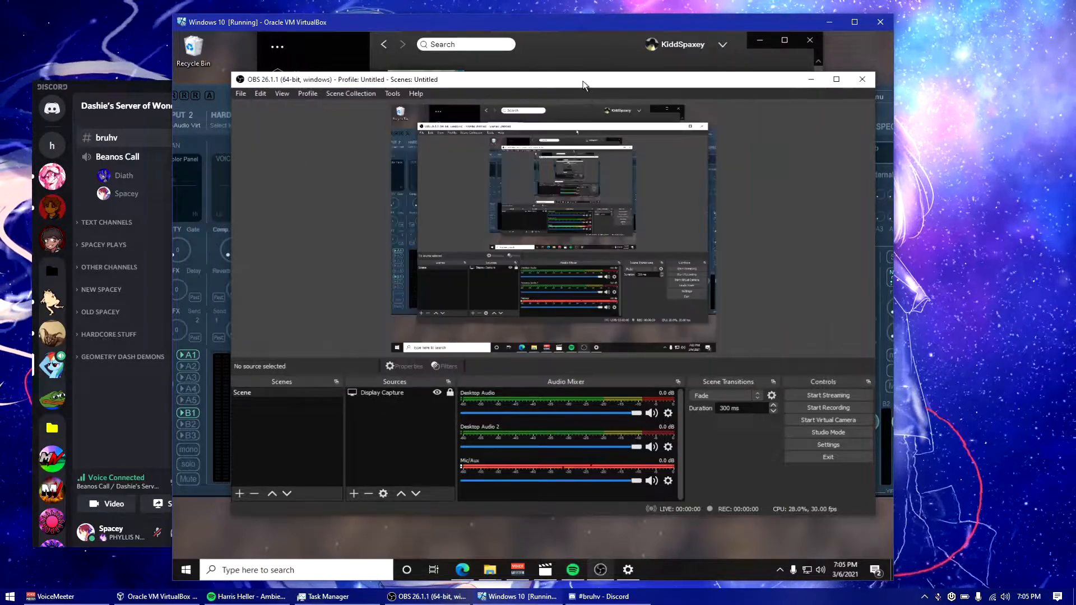
{"action": "left_click_drag", "start_coordinate": [581, 84], "coordinate": [578, 91]}
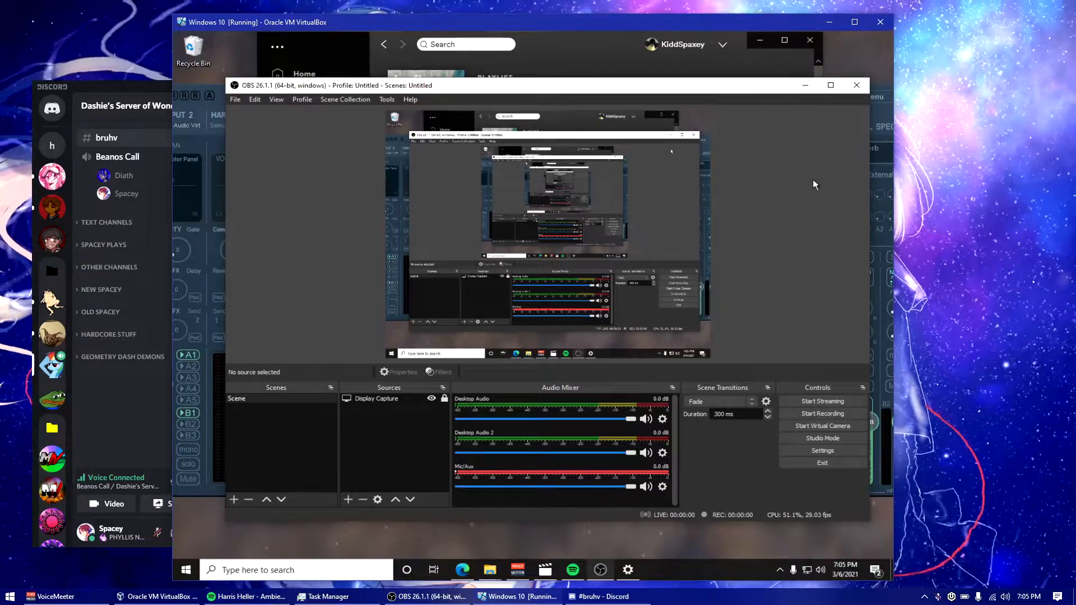
Minimize OBS Studio and Spotify, and reposition the Voicemeeter window so its master section and menu are fully in view.
{"action": "left_click", "coordinate": [805, 85]}
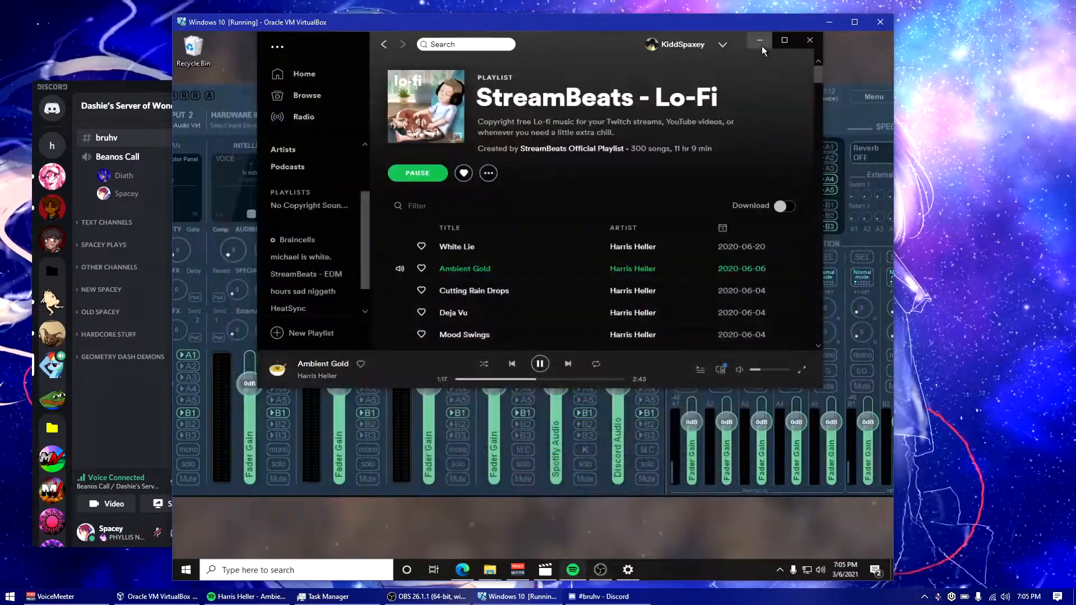
{"action": "left_click", "coordinate": [761, 42]}
{"action": "left_click_drag", "start_coordinate": [528, 94], "coordinate": [451, 93]}
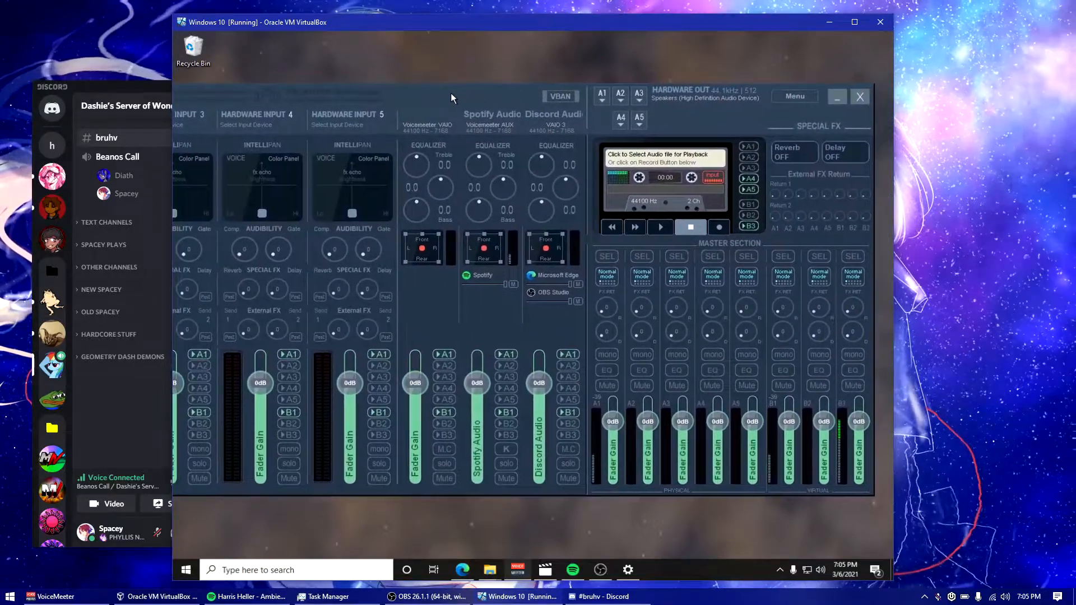
Try saving Voicemeeter's current settings as an XML file in the Documents folder, and cancel the save dialog.
{"action": "left_click", "coordinate": [799, 96]}
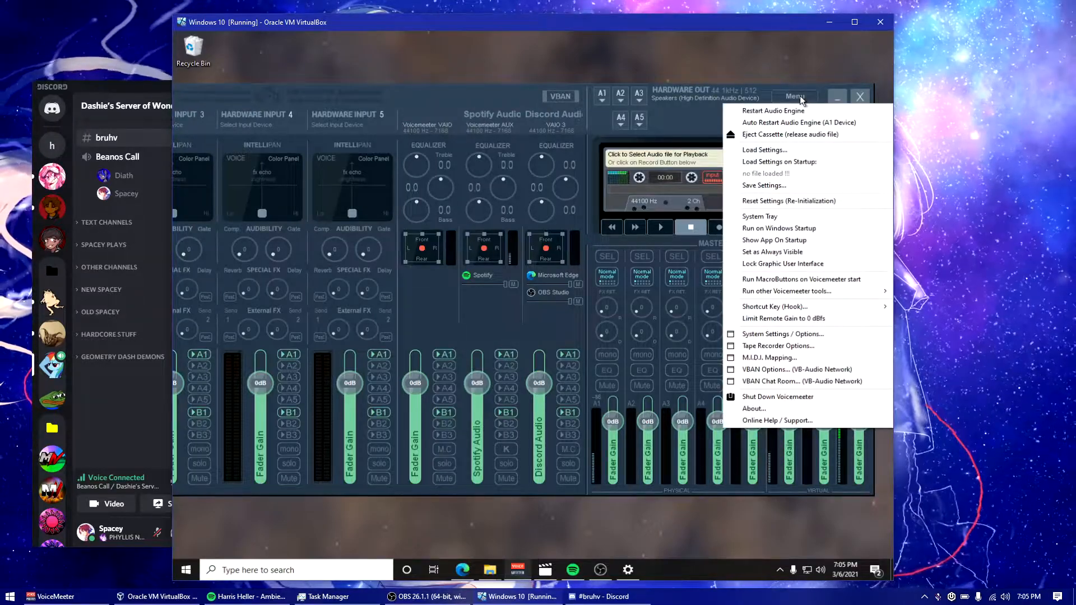
{"action": "left_click", "coordinate": [757, 184]}
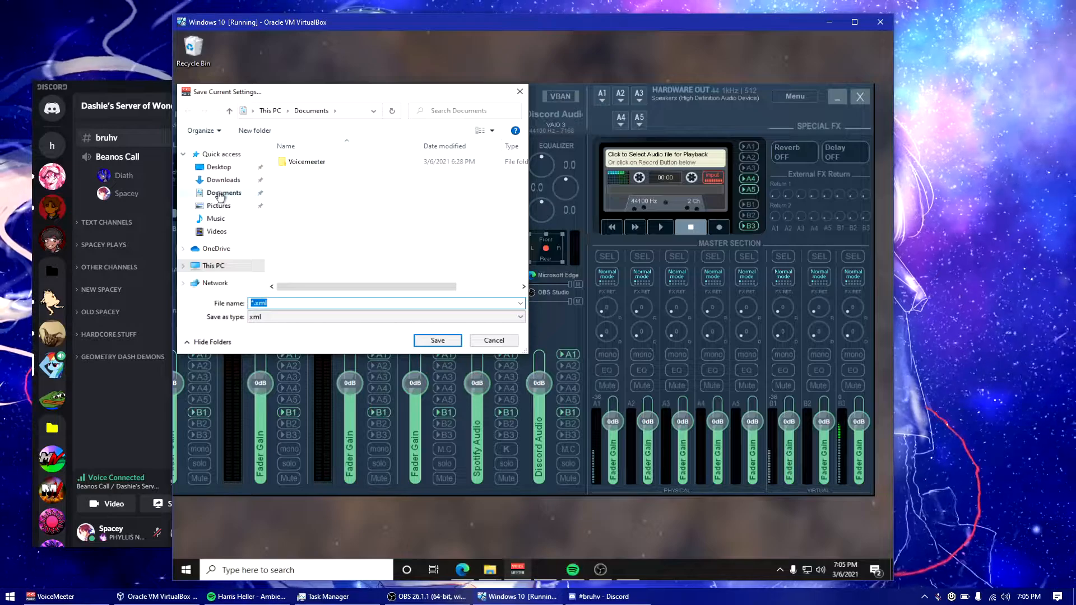
{"action": "left_click", "coordinate": [220, 194]}
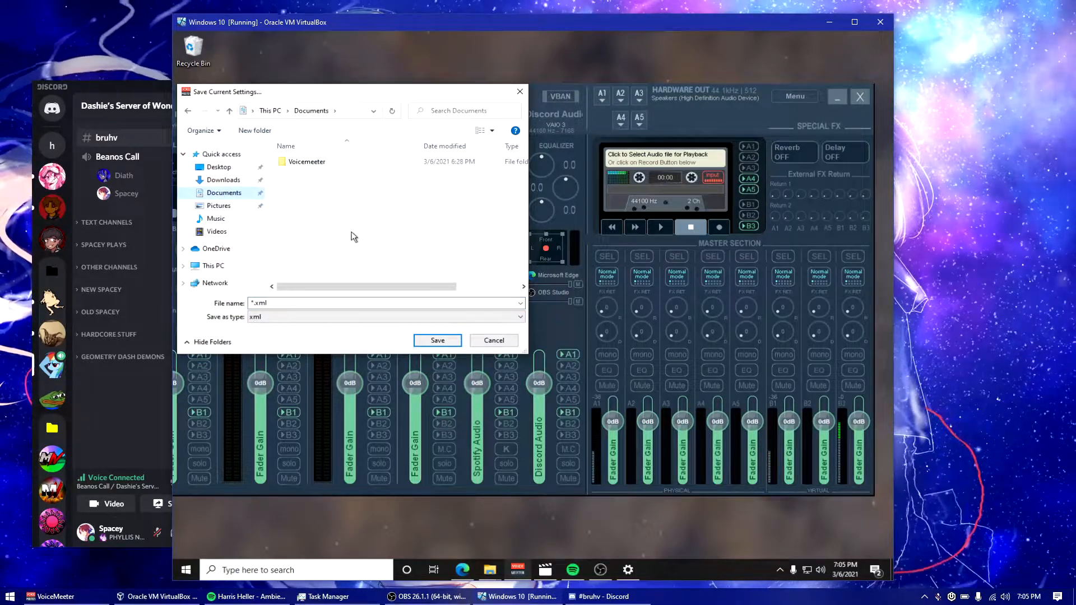
{"action": "left_click", "coordinate": [437, 341]}
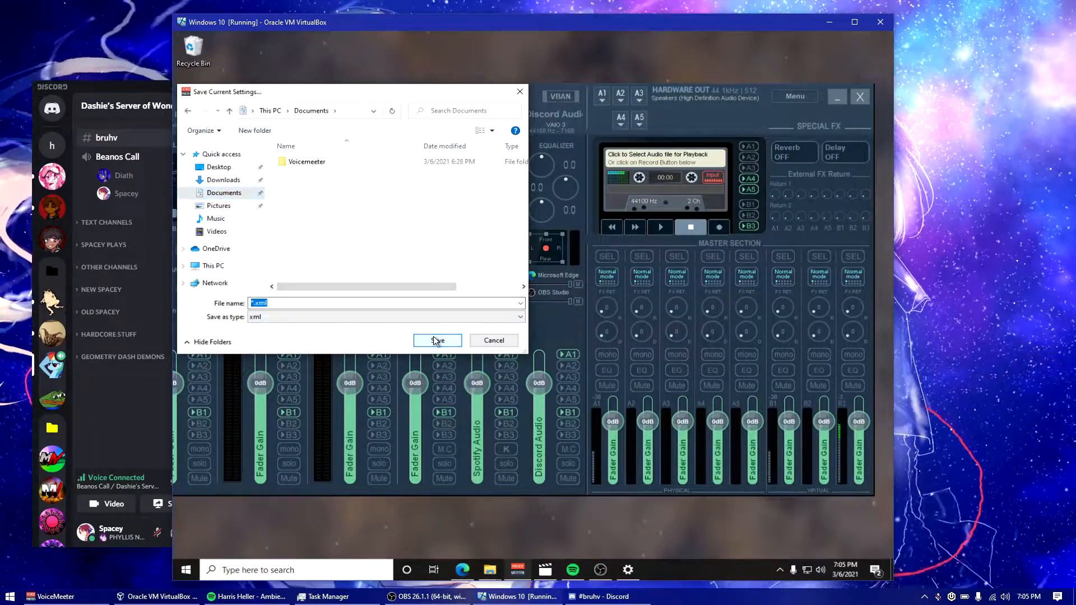
{"action": "left_click", "coordinate": [494, 341]}
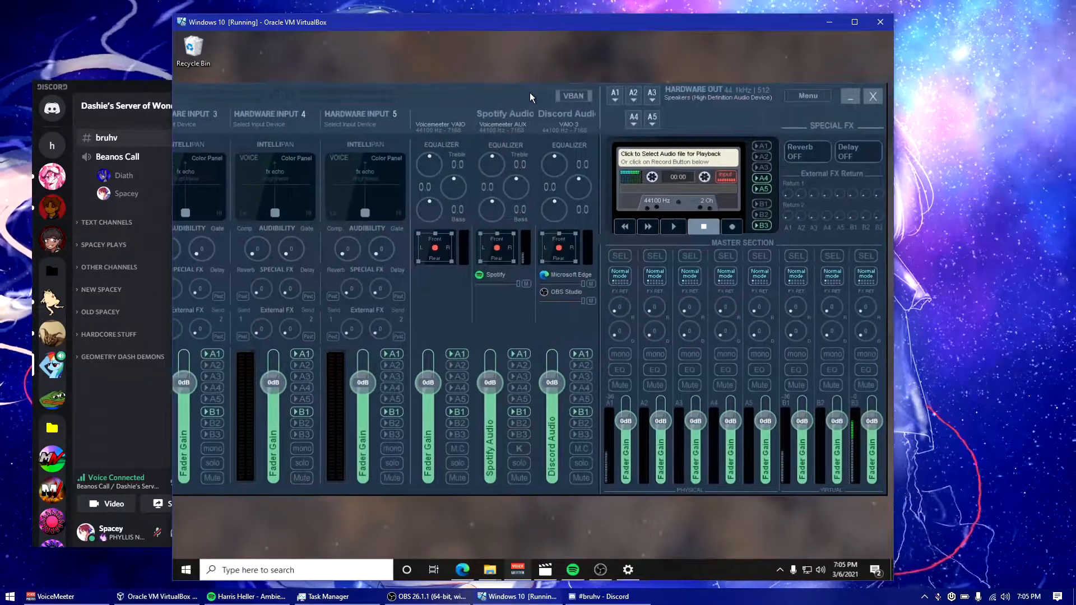
Move the Voicemeeter window to show all its input strips from Microphone onward, and show the host desktop.
{"action": "left_click_drag", "start_coordinate": [519, 93], "coordinate": [738, 102]}
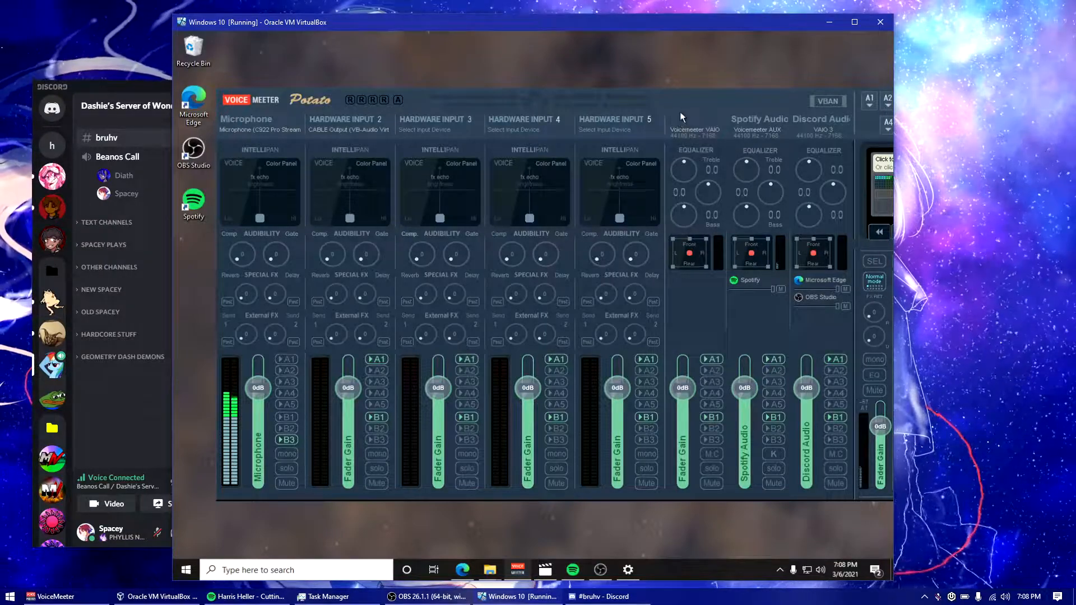
{"action": "left_click_drag", "start_coordinate": [683, 99], "coordinate": [681, 101]}
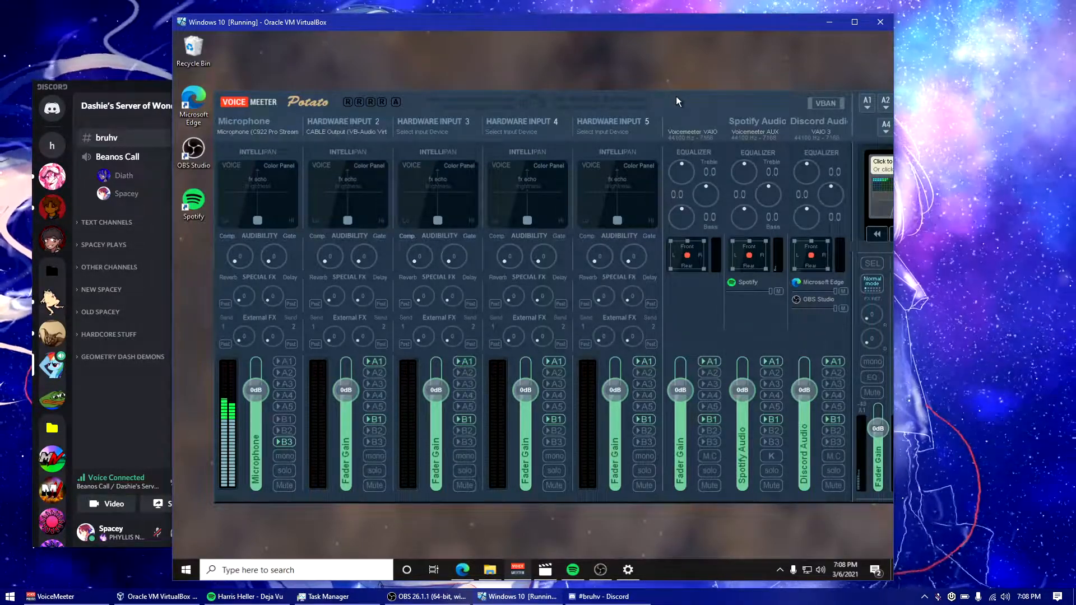
{"action": "key", "text": "super+d"}
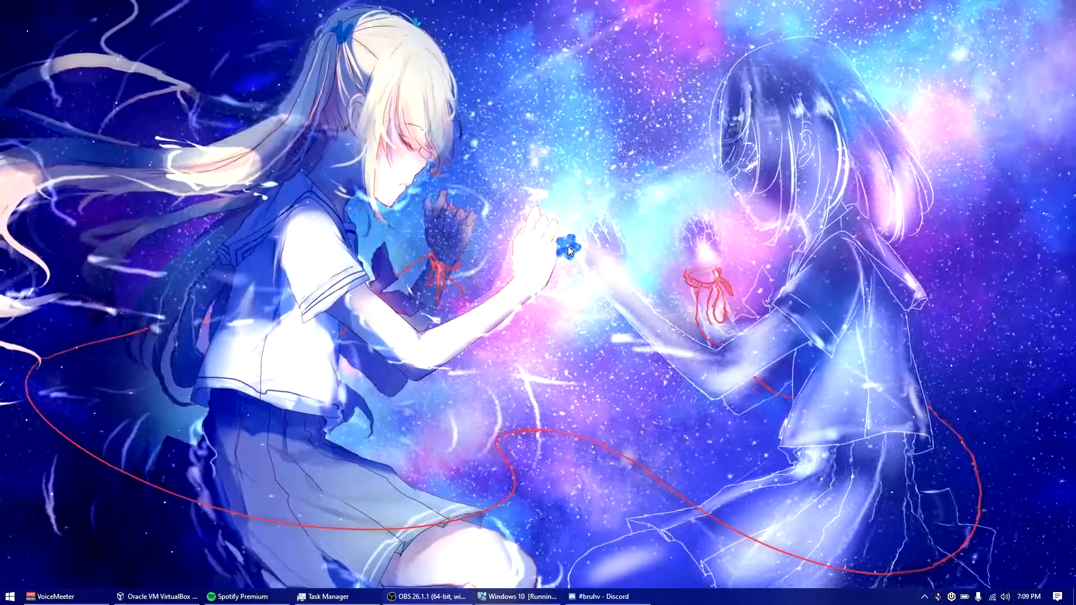